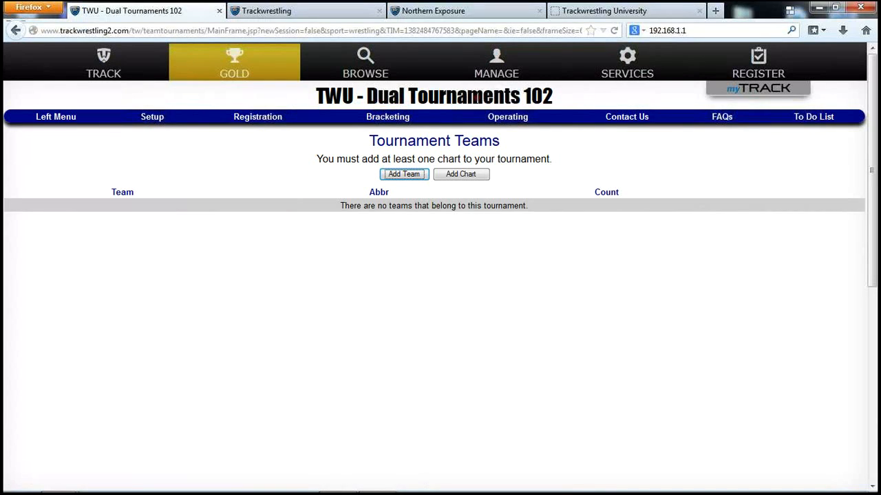
- Review the setup and event tasks in the tournament's to-do list
{"action": "left_click", "coordinate": [817, 118]}
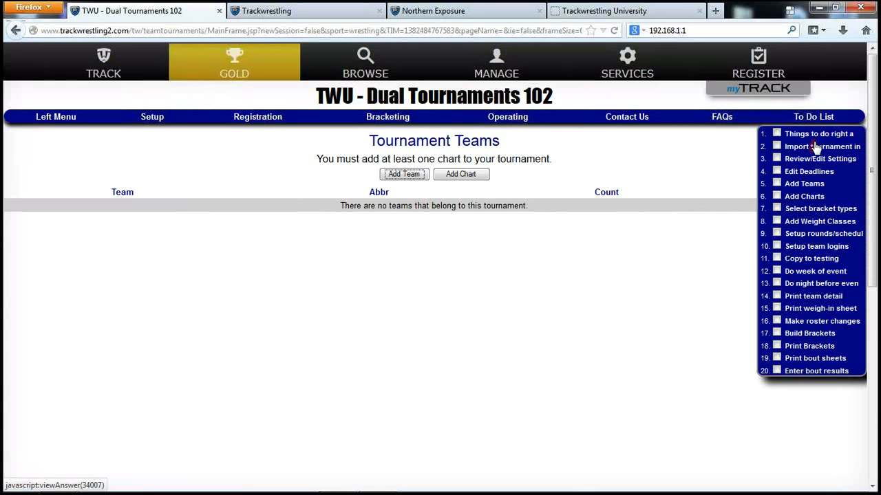
{"action": "left_click", "coordinate": [817, 120]}
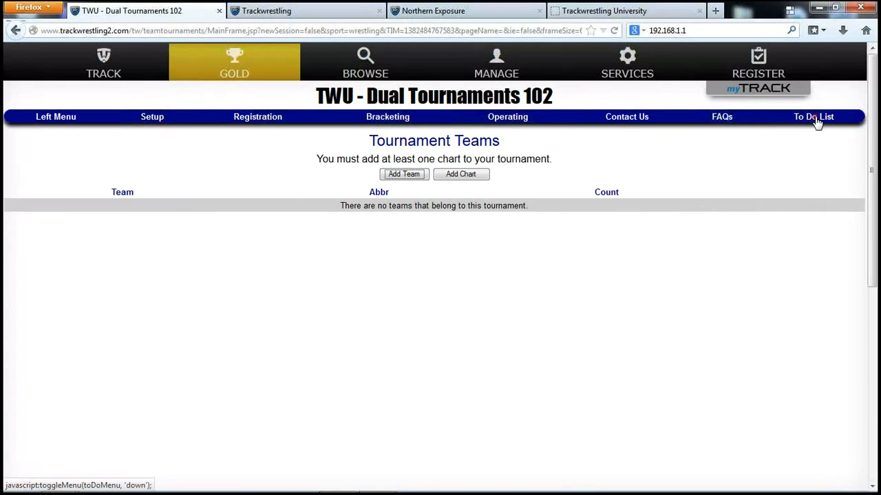
{"action": "left_click", "coordinate": [817, 120]}
{"action": "left_click", "coordinate": [817, 120]}
{"action": "left_click", "coordinate": [817, 120]}
{"action": "left_click", "coordinate": [817, 120]}
{"action": "left_click", "coordinate": [816, 119]}
{"action": "left_click", "coordinate": [817, 120]}
{"action": "left_click", "coordinate": [817, 120]}
{"action": "left_click", "coordinate": [817, 120]}
{"action": "left_click", "coordinate": [817, 120]}
{"action": "left_click", "coordinate": [817, 120]}
{"action": "left_click", "coordinate": [817, 120]}
{"action": "left_click", "coordinate": [816, 120]}
{"action": "left_click", "coordinate": [817, 120]}
{"action": "left_click", "coordinate": [817, 120]}
{"action": "left_click", "coordinate": [816, 119]}
{"action": "left_click", "coordinate": [817, 120]}
{"action": "left_click", "coordinate": [817, 119]}
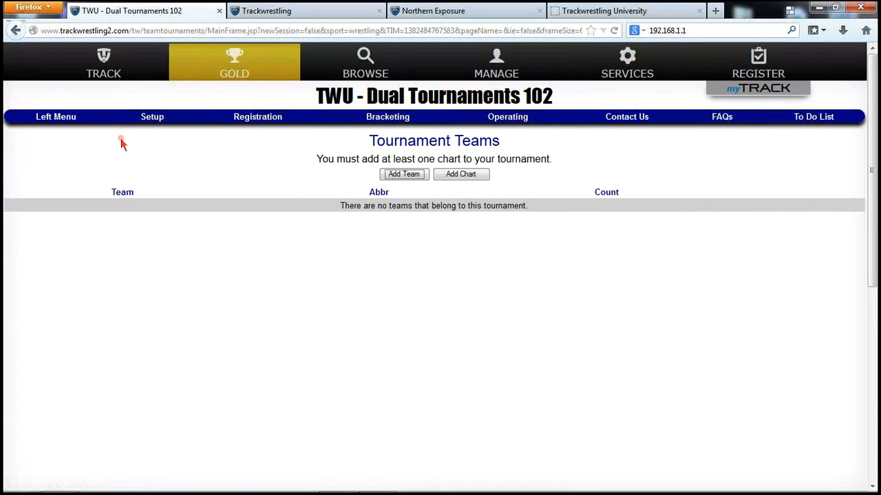
- Review the import options for tournament info and the fields on the tournament settings page
{"action": "left_click", "coordinate": [152, 119]}
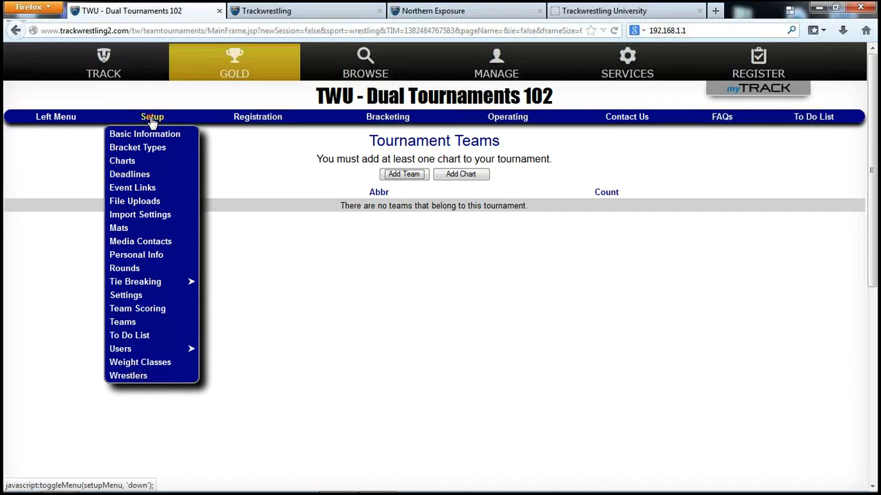
{"action": "left_click", "coordinate": [150, 215]}
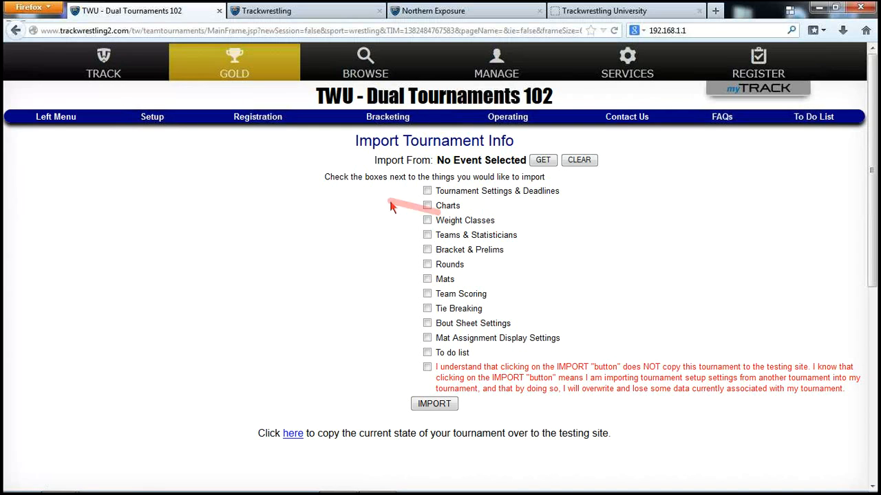
{"action": "left_click", "coordinate": [155, 118]}
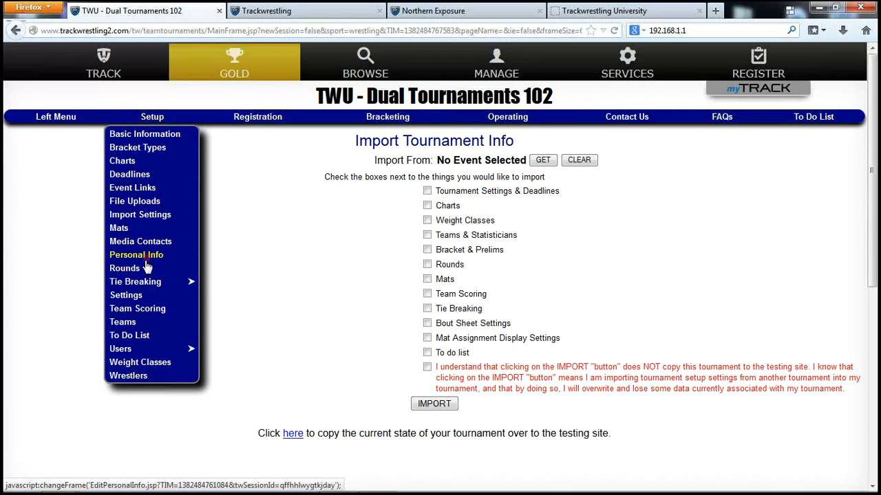
{"action": "left_click", "coordinate": [130, 296]}
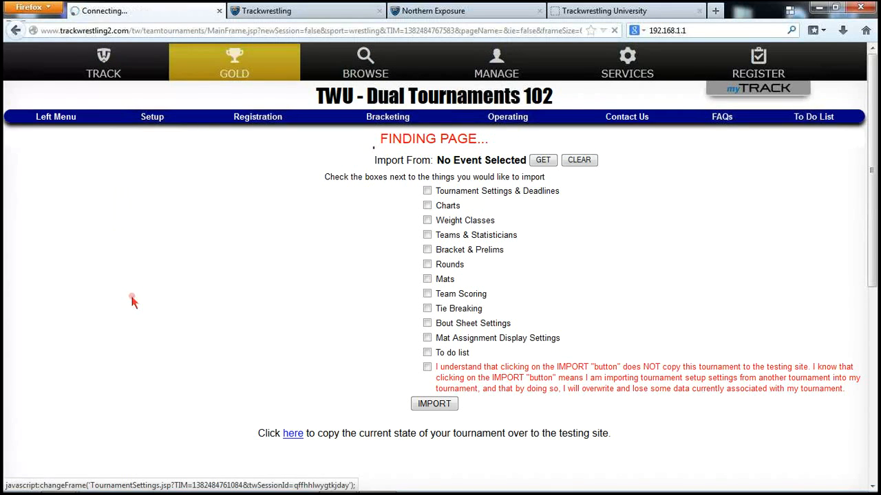
{"action": "scroll", "coordinate": [640, 266], "scroll_direction": "down", "scroll_amount": 5}
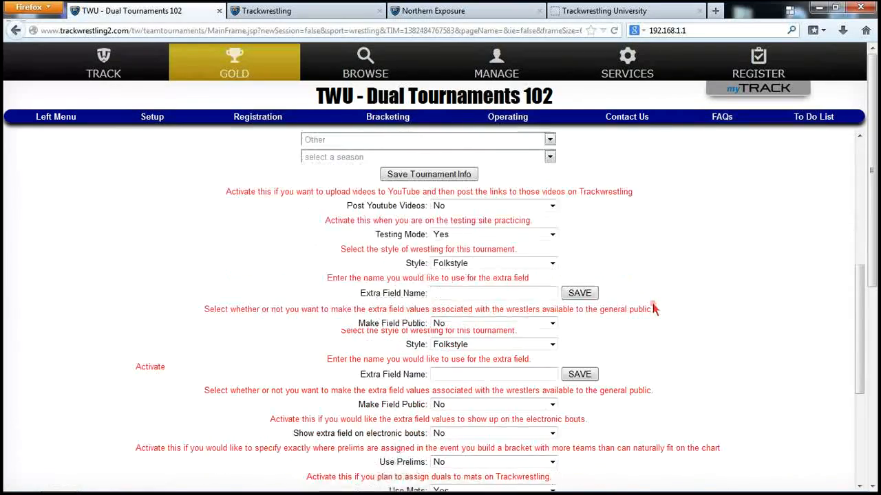
{"action": "scroll", "coordinate": [655, 271], "scroll_direction": "up", "scroll_amount": 3}
{"action": "scroll", "coordinate": [657, 297], "scroll_direction": "up", "scroll_amount": 3}
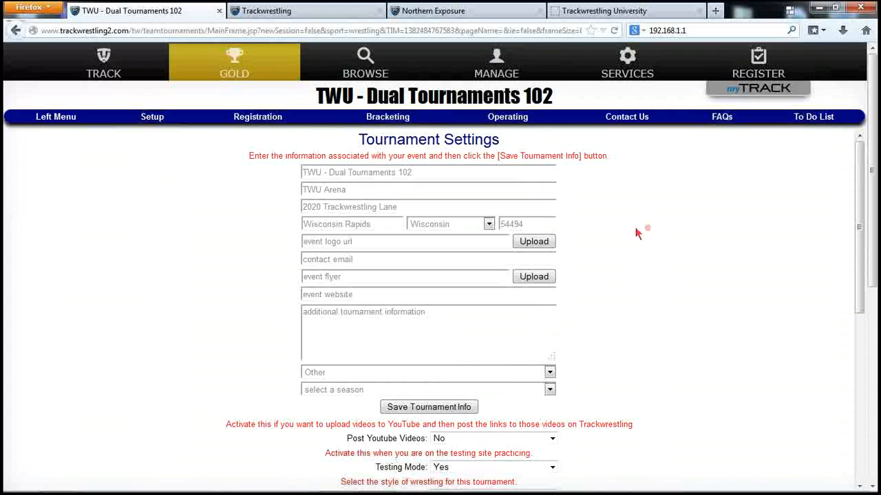
- Examine the tournament deadlines, including the calendar picker for locking out statisticians, without changing any date
{"action": "mouse_move", "coordinate": [158, 119]}
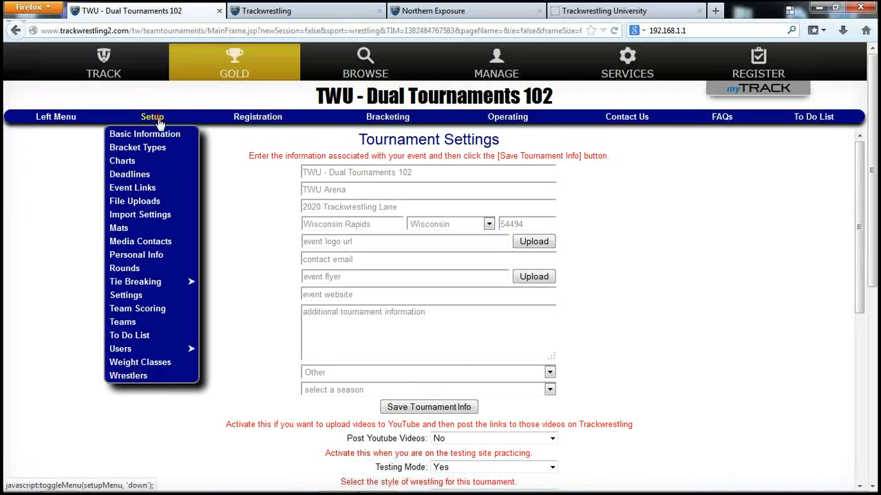
{"action": "left_click", "coordinate": [130, 174]}
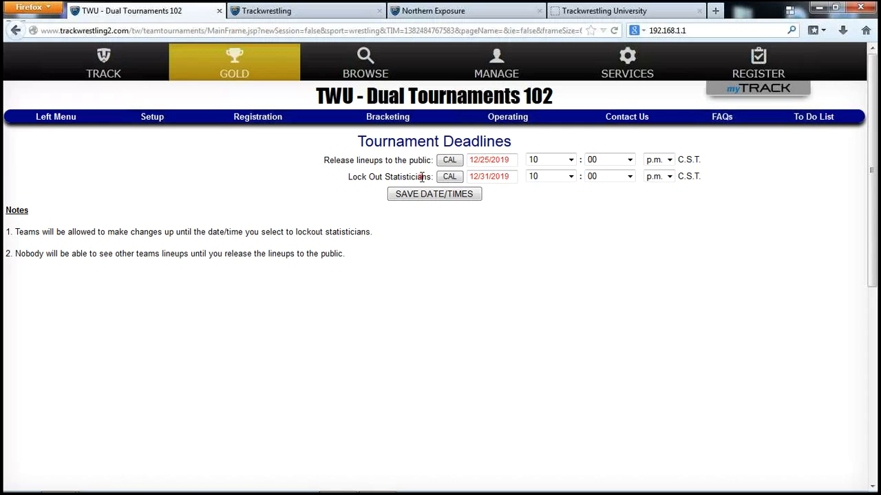
{"action": "left_click", "coordinate": [449, 176]}
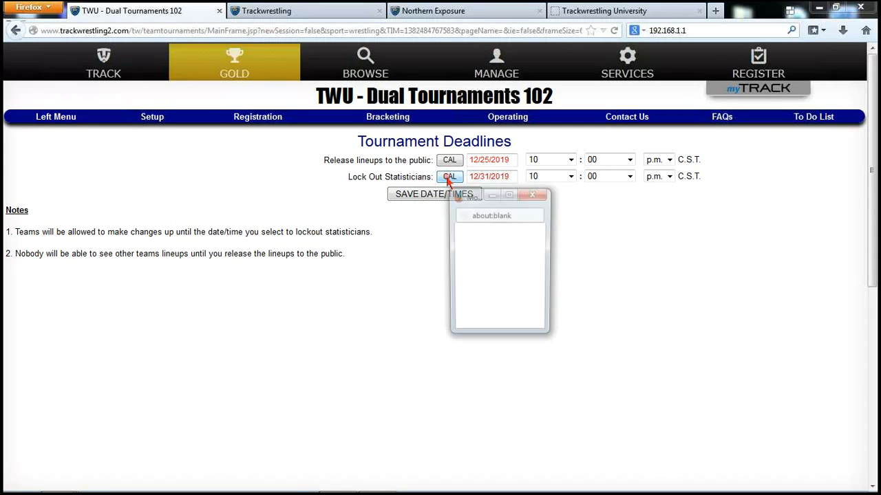
{"action": "left_click", "coordinate": [533, 193]}
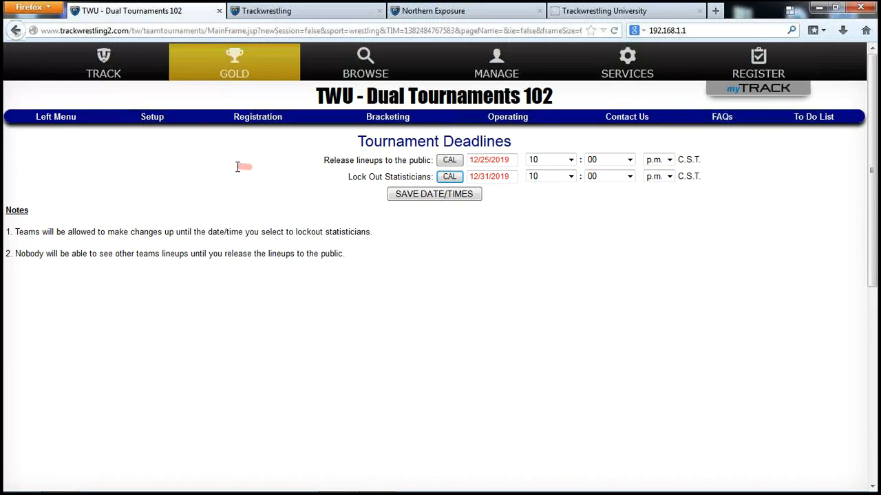
- Add a team named Kellner with the abbreviation KELL to the tournament teams
{"action": "left_click", "coordinate": [151, 119]}
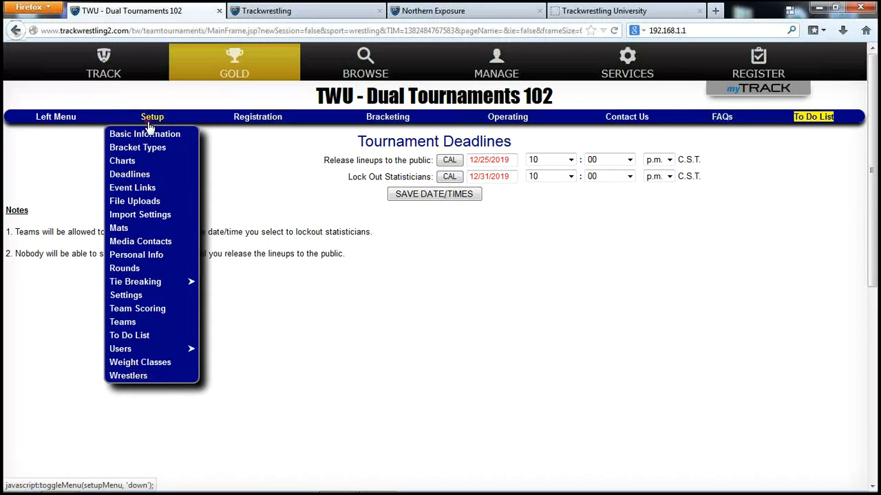
{"action": "left_click", "coordinate": [129, 322]}
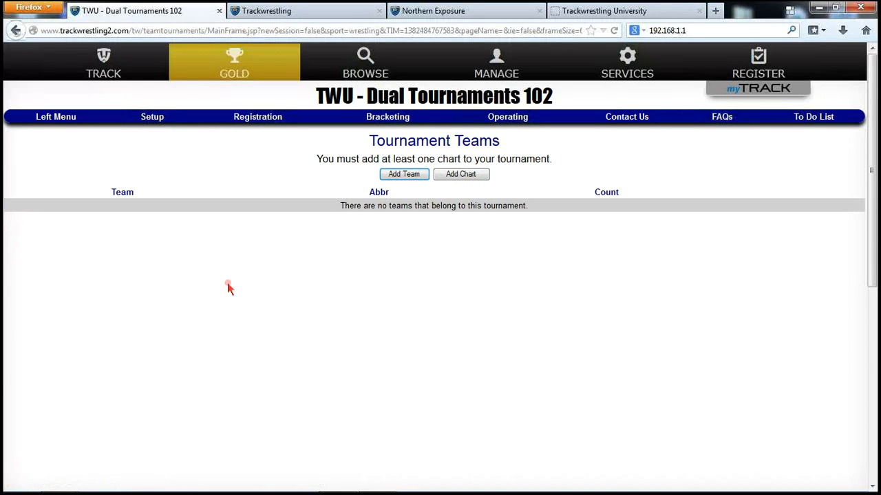
{"action": "left_click", "coordinate": [399, 175]}
{"action": "left_click", "coordinate": [158, 221]}
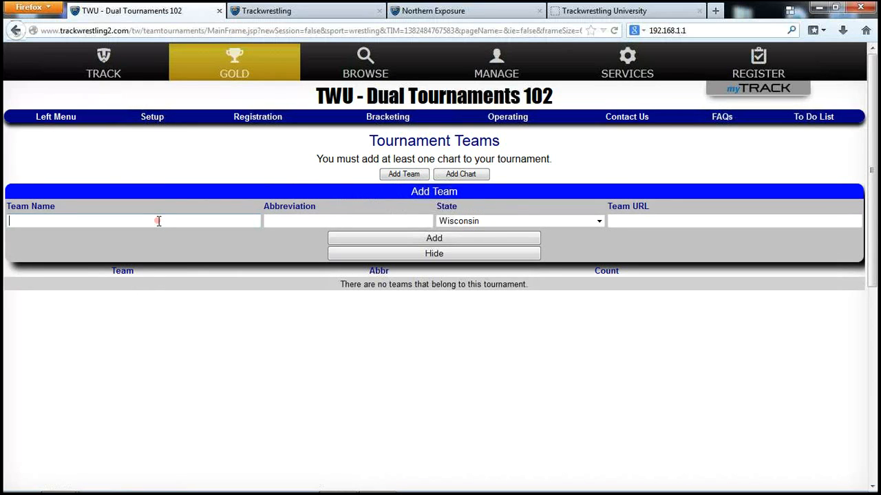
{"action": "type", "text": "Kellner"}
{"action": "key", "text": "Tab"}
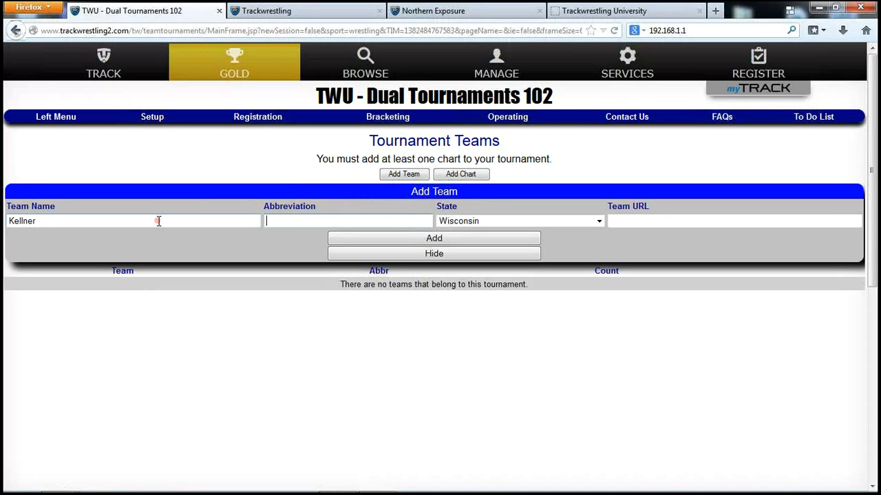
{"action": "type", "text": "KELL"}
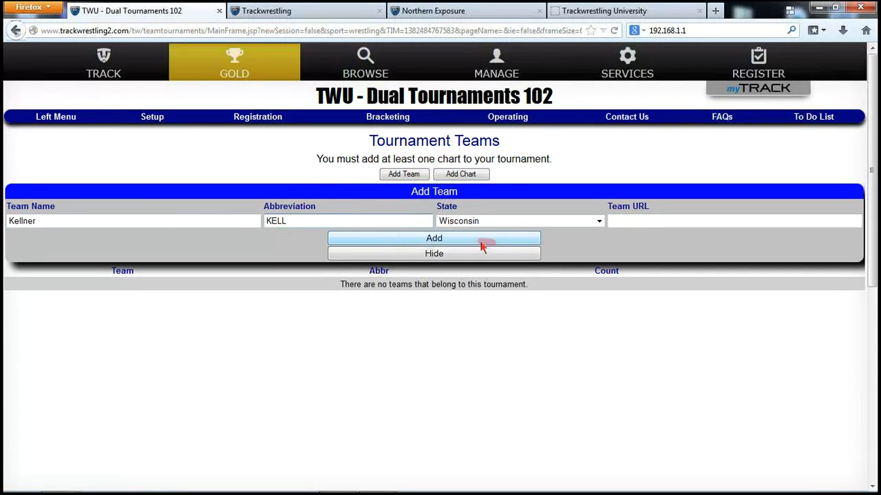
{"action": "left_click", "coordinate": [451, 241]}
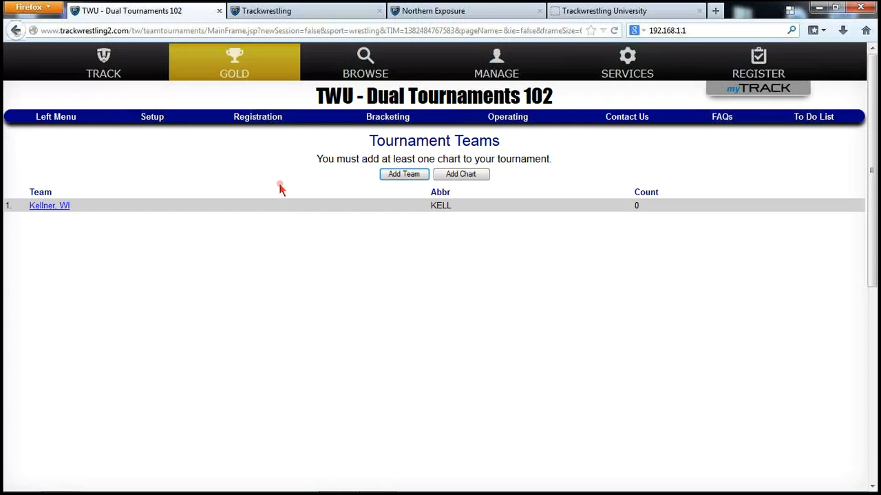
- Check the to-do list again for the setup tasks around adding teams and charts
{"action": "left_click", "coordinate": [810, 119]}
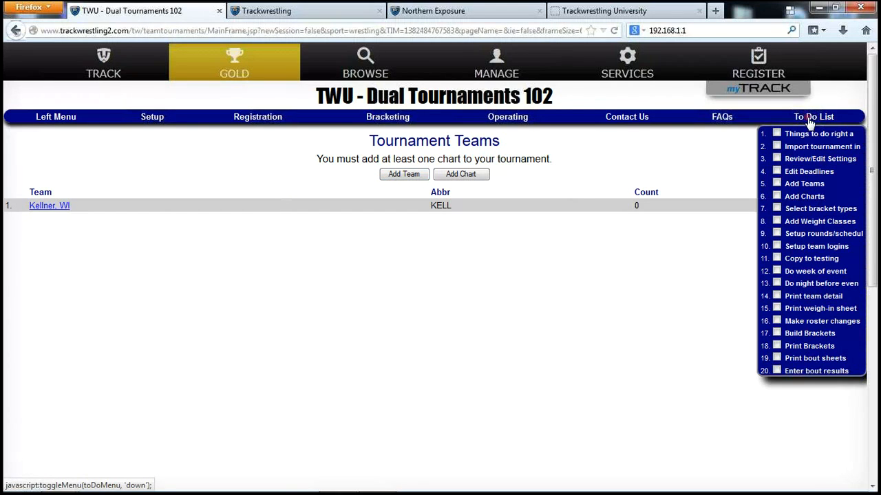
{"action": "left_click", "coordinate": [700, 140]}
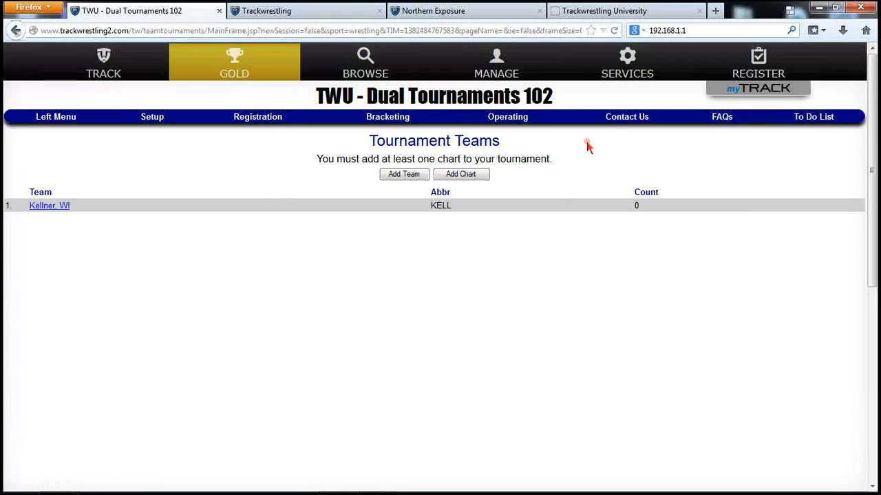
{"action": "left_click", "coordinate": [814, 119]}
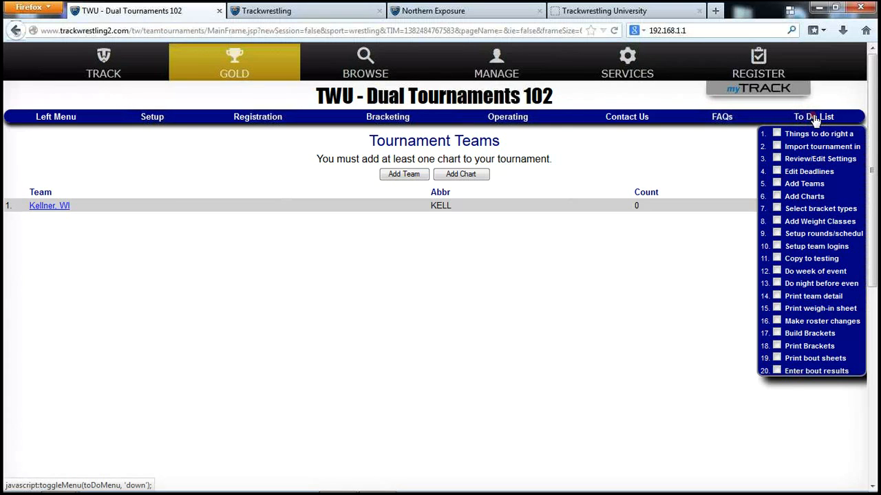
{"action": "left_click", "coordinate": [814, 118]}
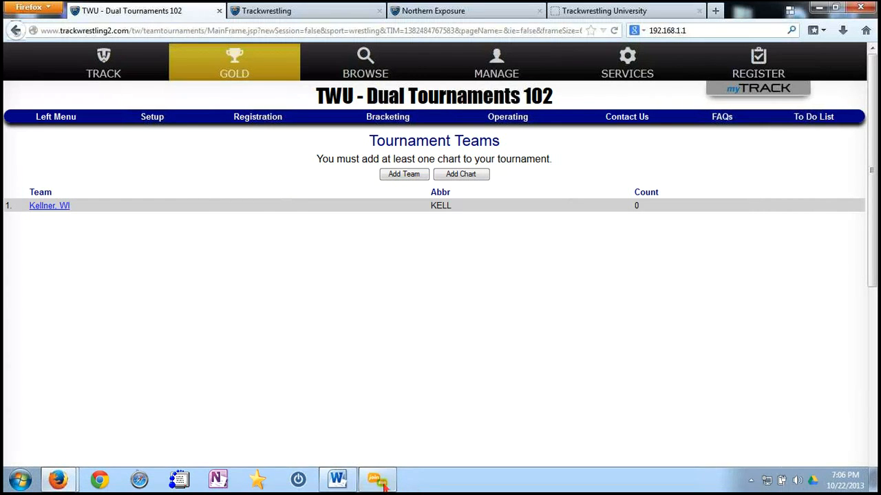
- Switch to Word and read the pool and placement bracket plan in Dual_102_charts_plan.docx
{"action": "left_click", "coordinate": [339, 481]}
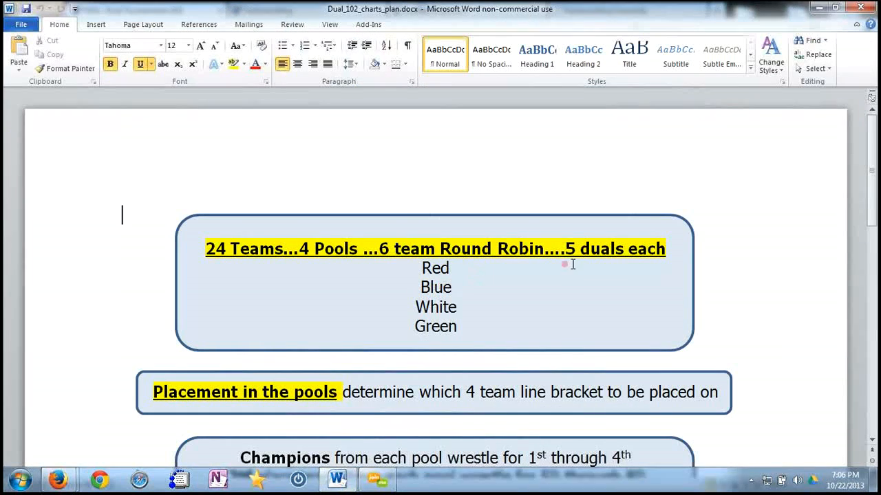
{"action": "scroll", "coordinate": [596, 266], "scroll_direction": "down", "scroll_amount": 3}
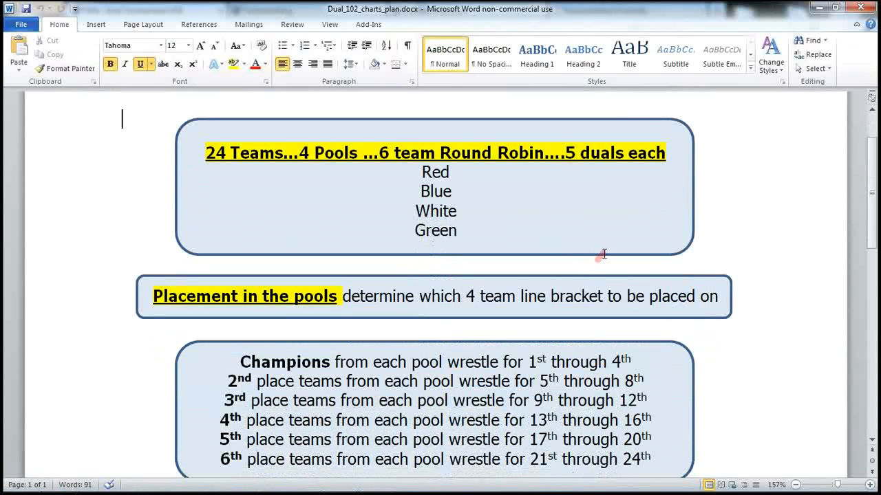
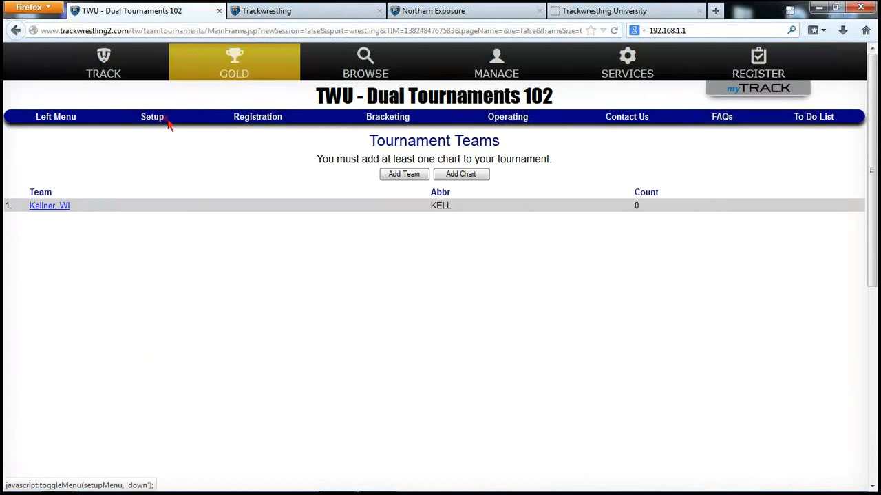
- Add two charts named Red and Championship from the tournament's teams page
{"action": "left_click", "coordinate": [155, 120]}
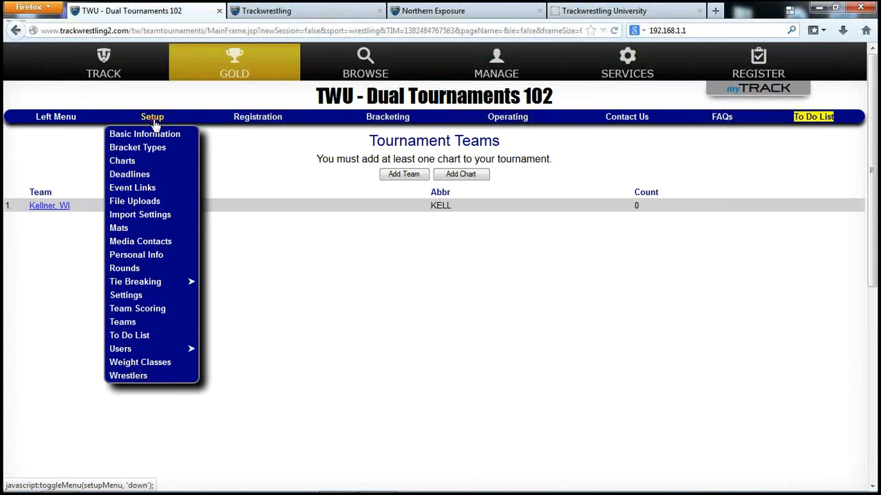
{"action": "left_click", "coordinate": [128, 326]}
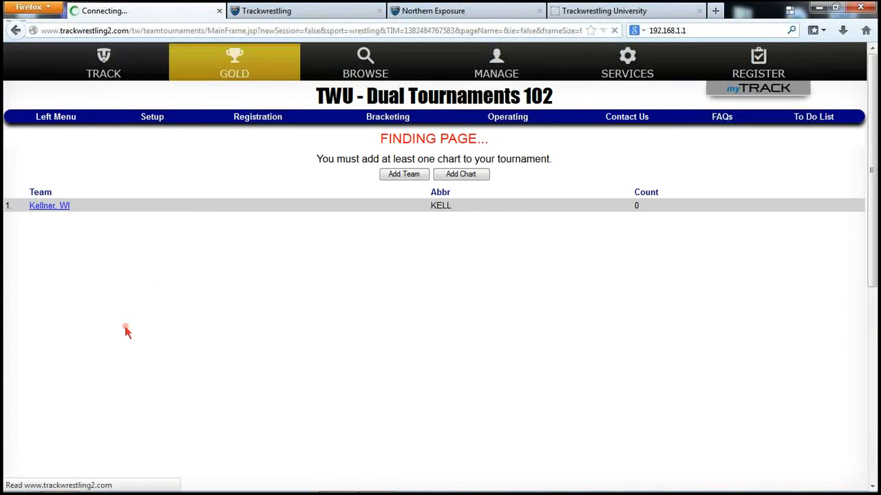
{"action": "left_click", "coordinate": [457, 176]}
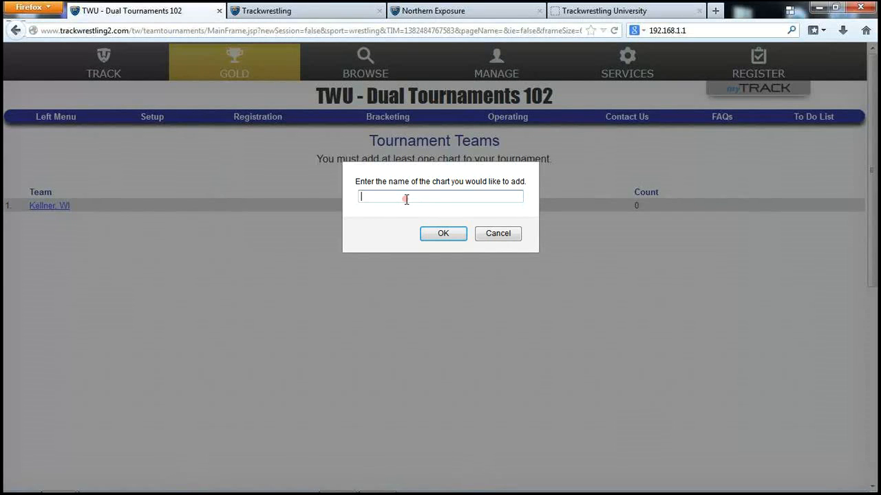
{"action": "left_click", "coordinate": [456, 236]}
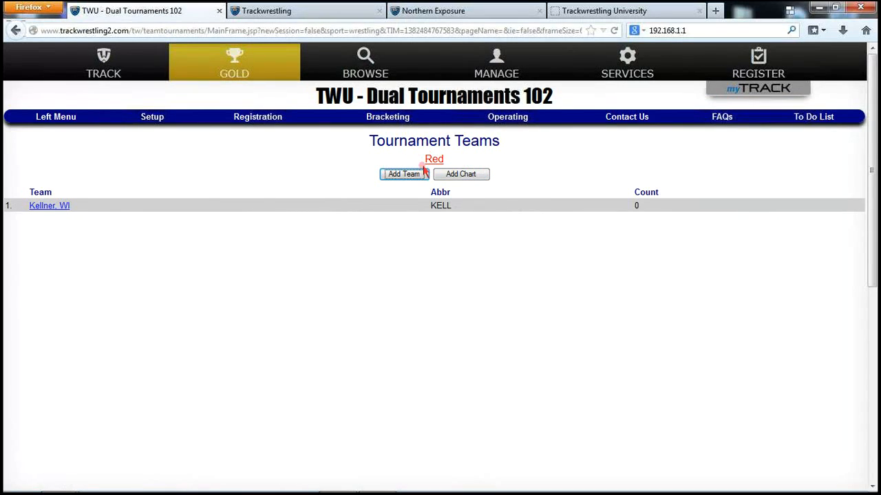
{"action": "left_click", "coordinate": [465, 179]}
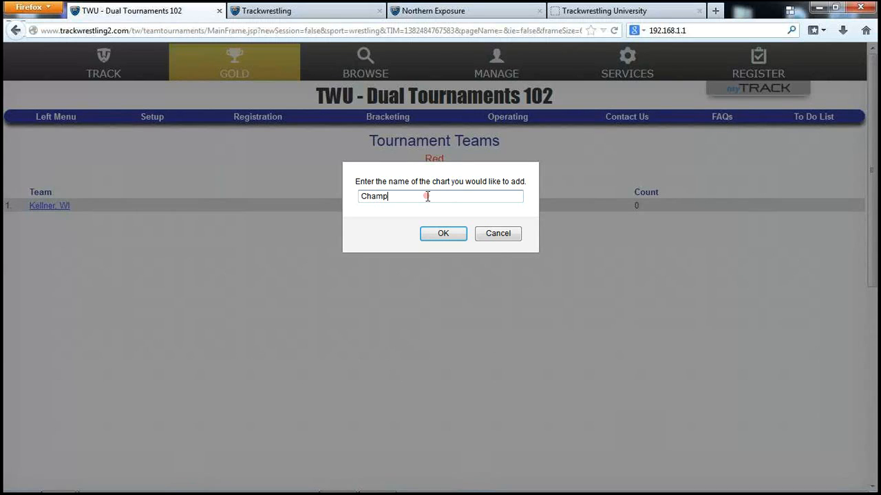
{"action": "left_click", "coordinate": [445, 234]}
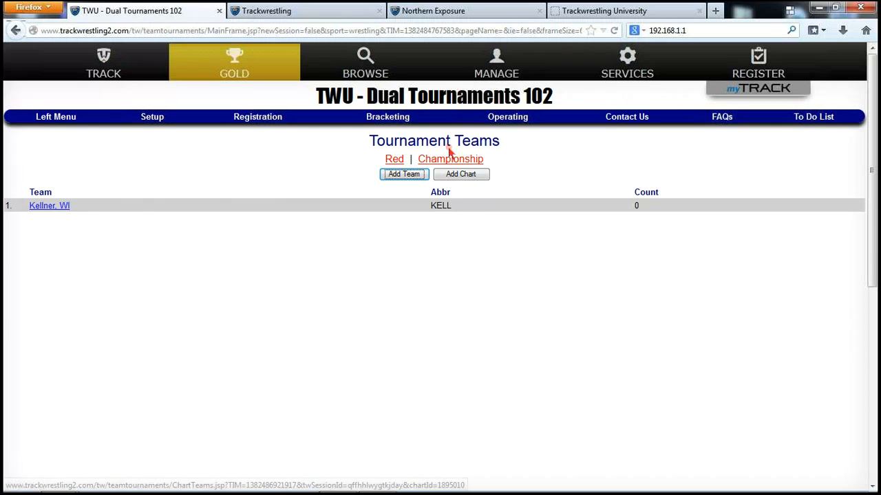
- Recheck the charts plan in Word against the added charts, and return to the tournament teams page in Firefox
{"action": "mouse_move", "coordinate": [389, 485]}
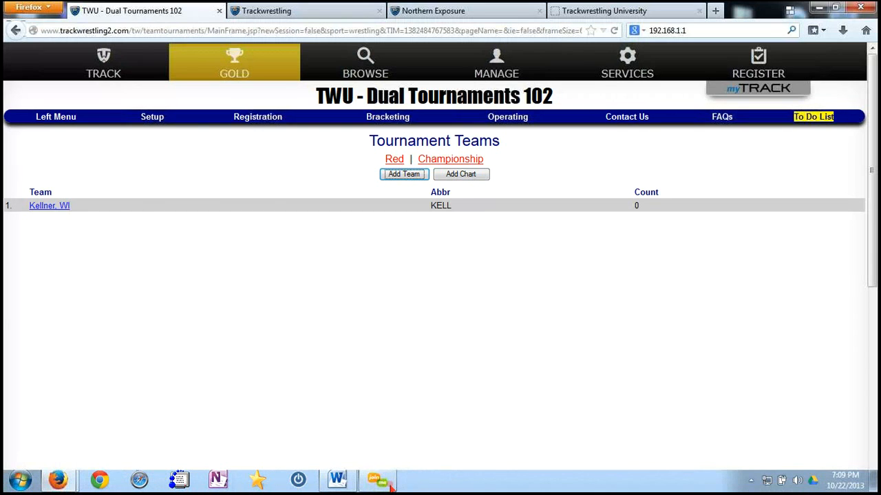
{"action": "left_click", "coordinate": [337, 480]}
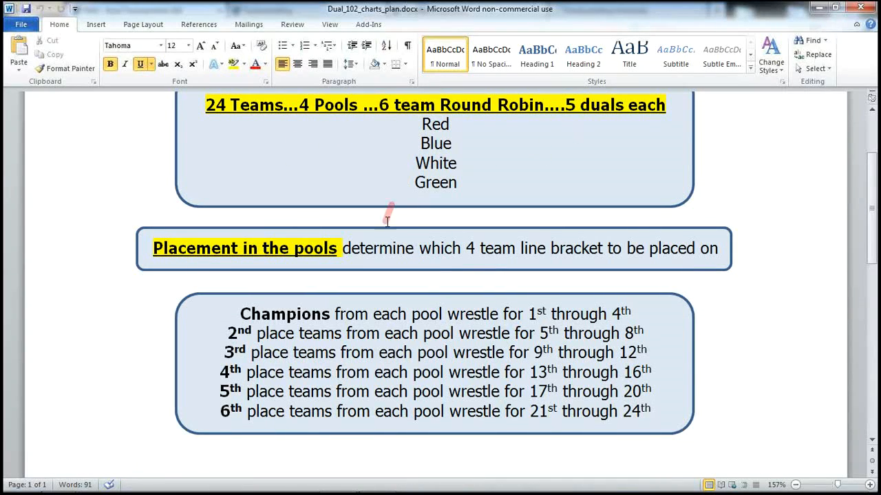
{"action": "left_click", "coordinate": [819, 8]}
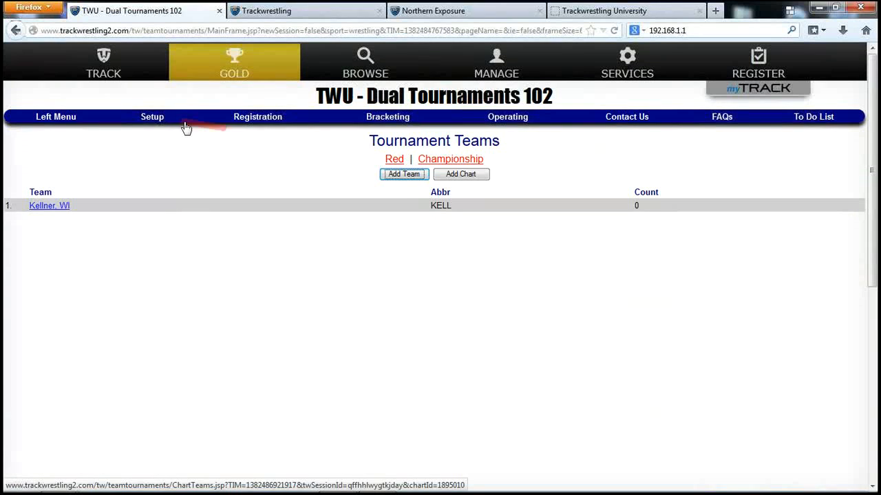
- Set the Red chart's tournament bracket type to 6 Team Round Robin
{"action": "left_click", "coordinate": [153, 117]}
{"action": "left_click", "coordinate": [154, 155]}
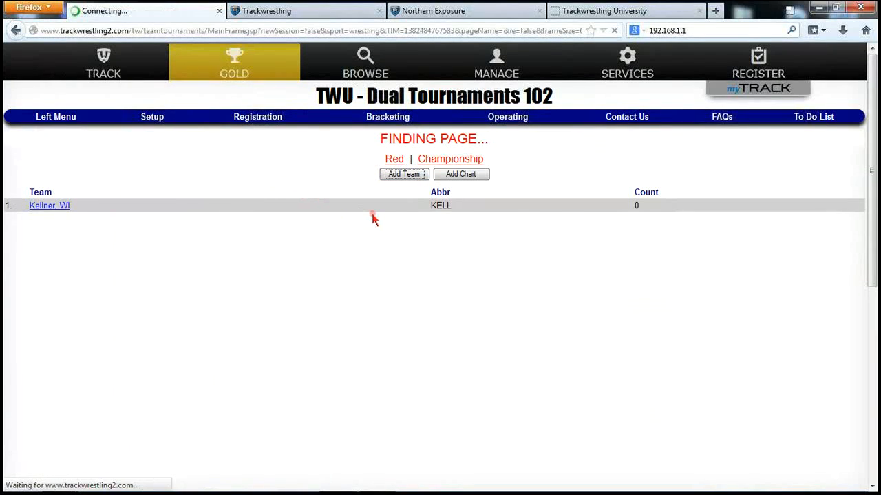
{"action": "left_click", "coordinate": [394, 162]}
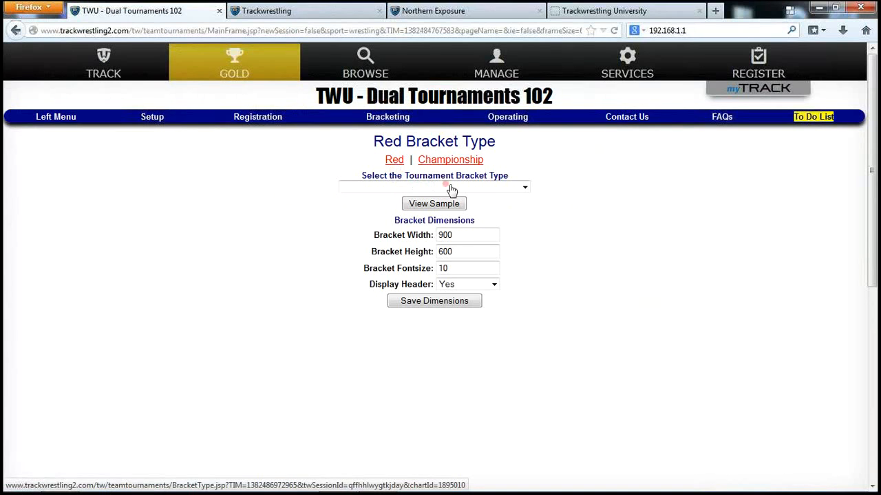
{"action": "left_click", "coordinate": [495, 193]}
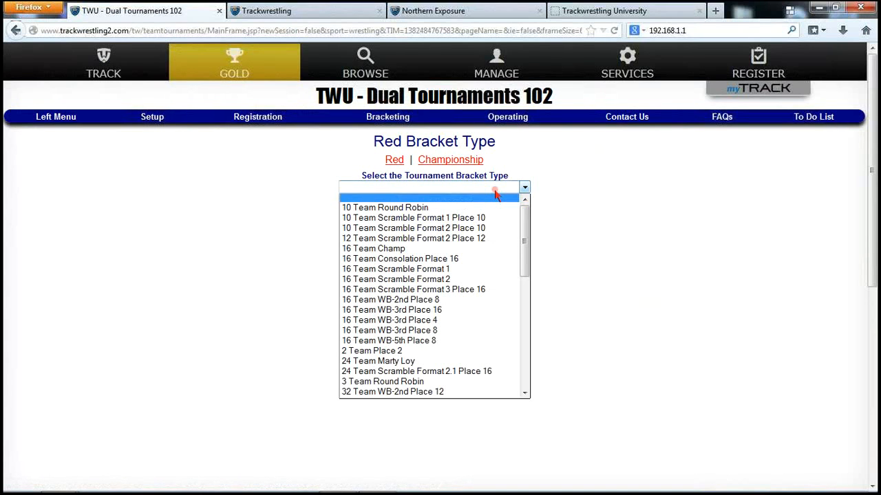
{"action": "scroll", "coordinate": [429, 313], "scroll_direction": "down", "scroll_amount": 2}
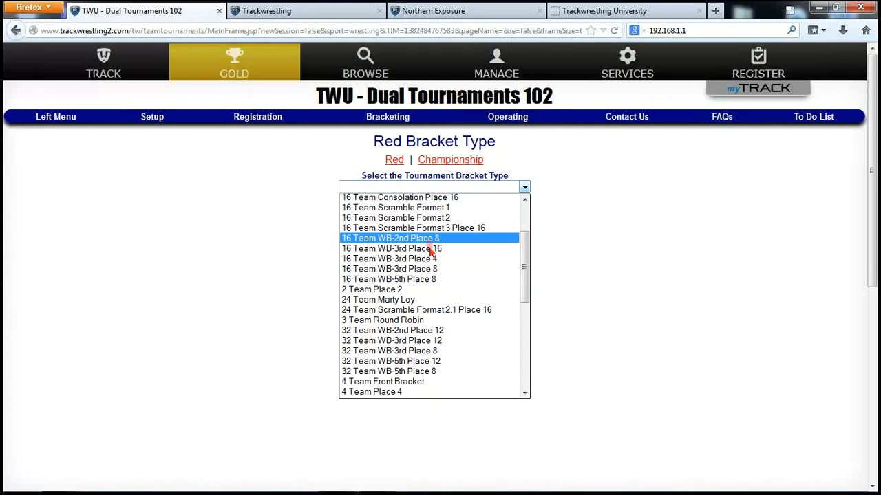
{"action": "scroll", "coordinate": [432, 261], "scroll_direction": "down", "scroll_amount": 3}
{"action": "scroll", "coordinate": [430, 261], "scroll_direction": "down", "scroll_amount": 3}
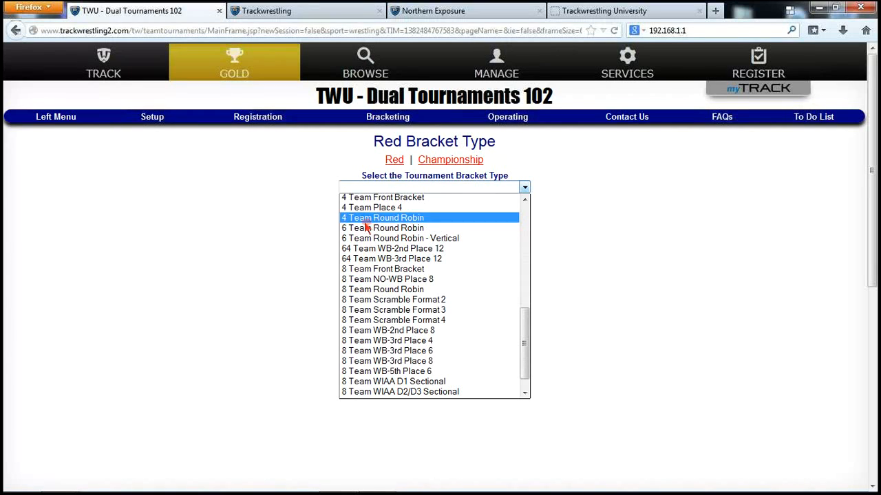
{"action": "left_click", "coordinate": [407, 232]}
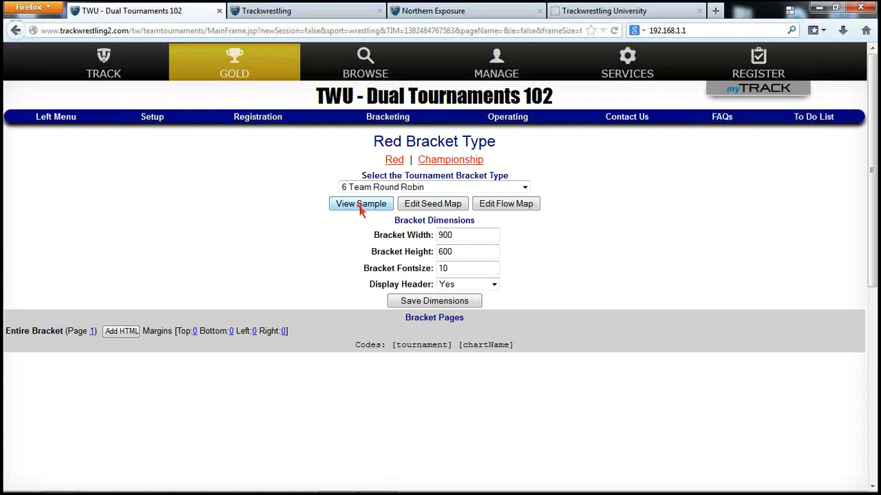
- Set the Championship chart's tournament bracket type to 4 Team Place 4
{"action": "left_click", "coordinate": [459, 161]}
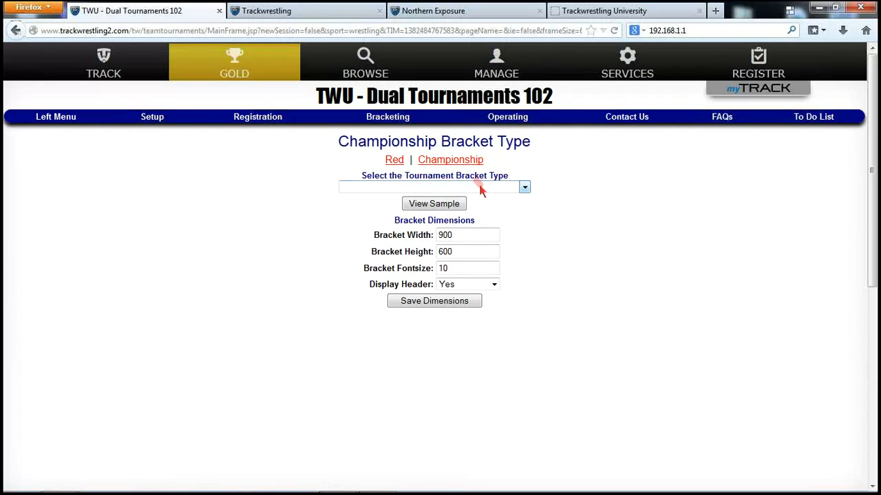
{"action": "left_click", "coordinate": [488, 190]}
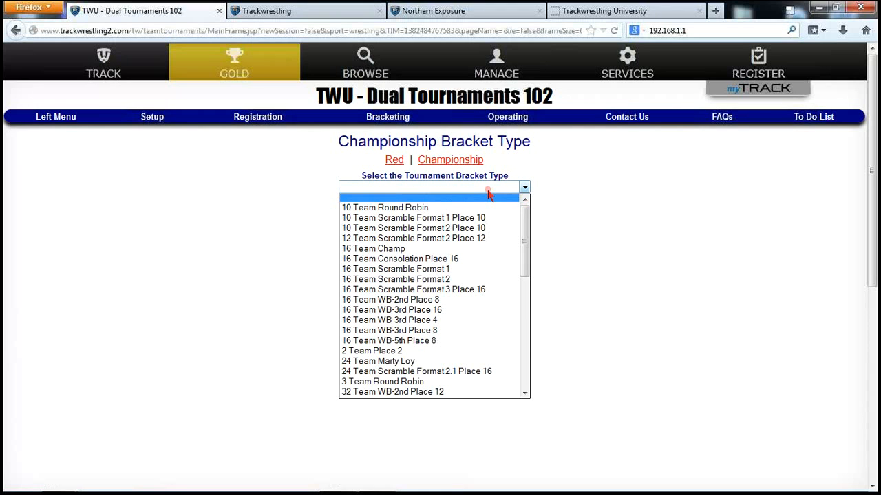
{"action": "scroll", "coordinate": [421, 272], "scroll_direction": "down", "scroll_amount": 2}
{"action": "scroll", "coordinate": [421, 274], "scroll_direction": "down", "scroll_amount": 3}
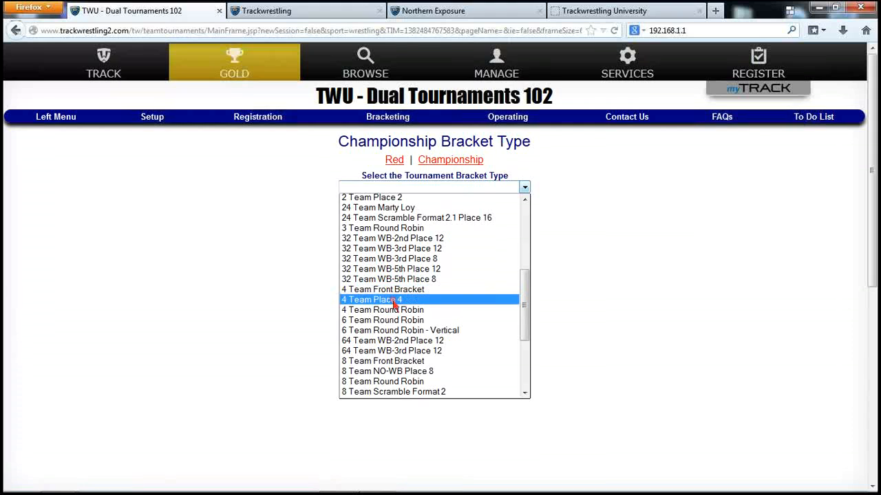
{"action": "left_click", "coordinate": [395, 300]}
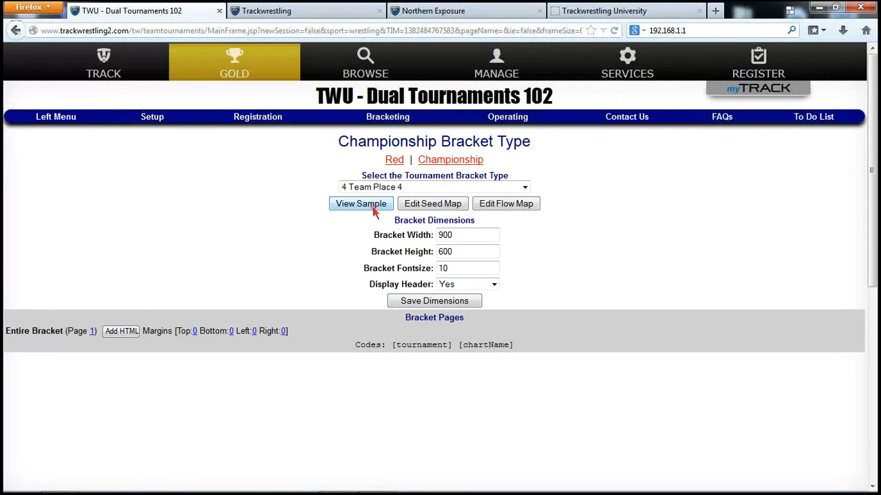
- Preview the sample bracket for the Championship chart, checking its bout and placement layout, and close it
{"action": "left_click", "coordinate": [374, 206]}
{"action": "left_click", "coordinate": [444, 174]}
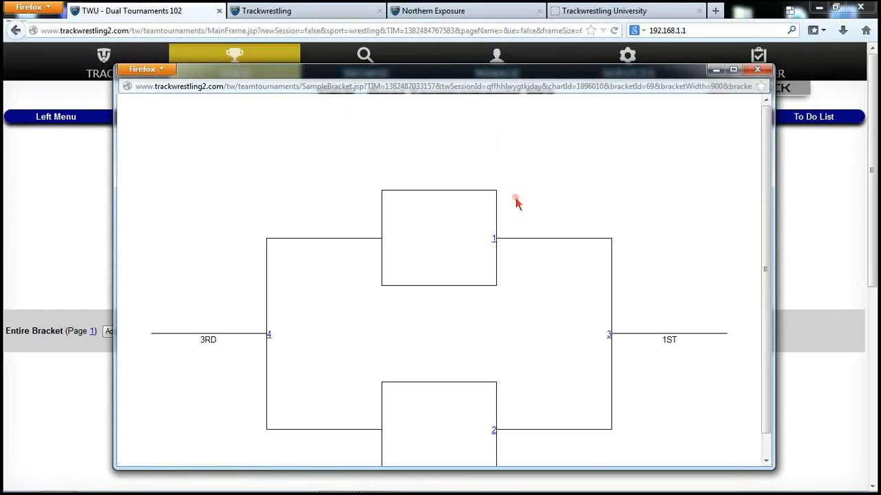
{"action": "scroll", "coordinate": [556, 231], "scroll_direction": "down", "scroll_amount": 1}
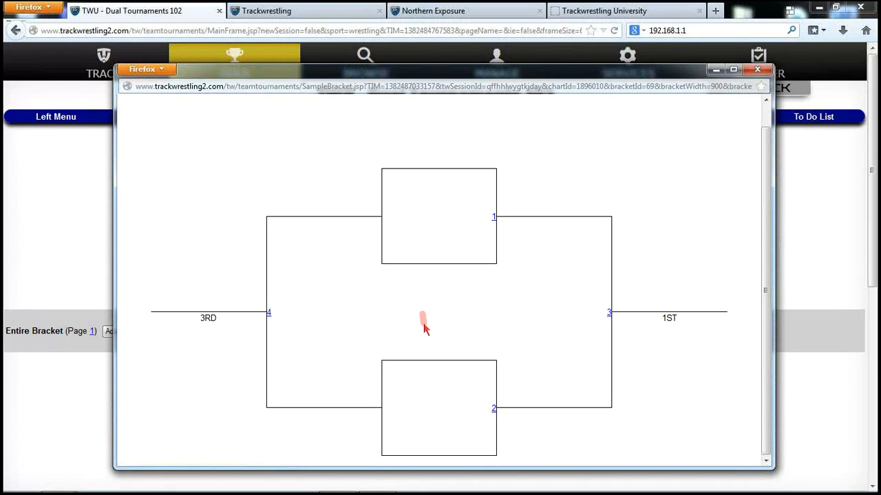
{"action": "left_click", "coordinate": [756, 70]}
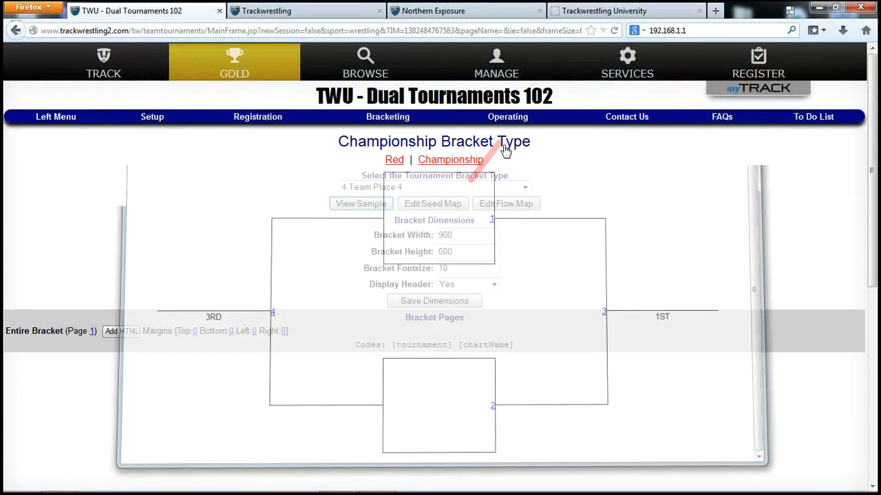
- Check the to-do list for the next setup task and add a 106 weight class to the tournament
{"action": "left_click", "coordinate": [809, 122]}
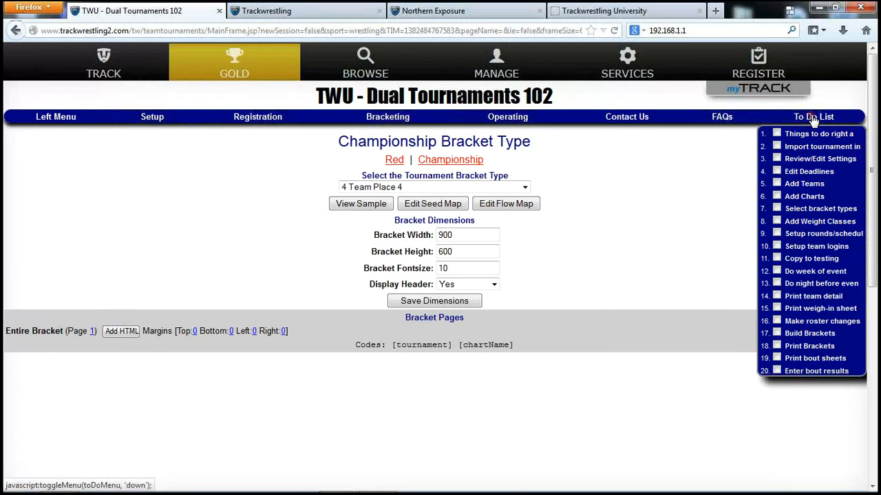
{"action": "left_click", "coordinate": [162, 122]}
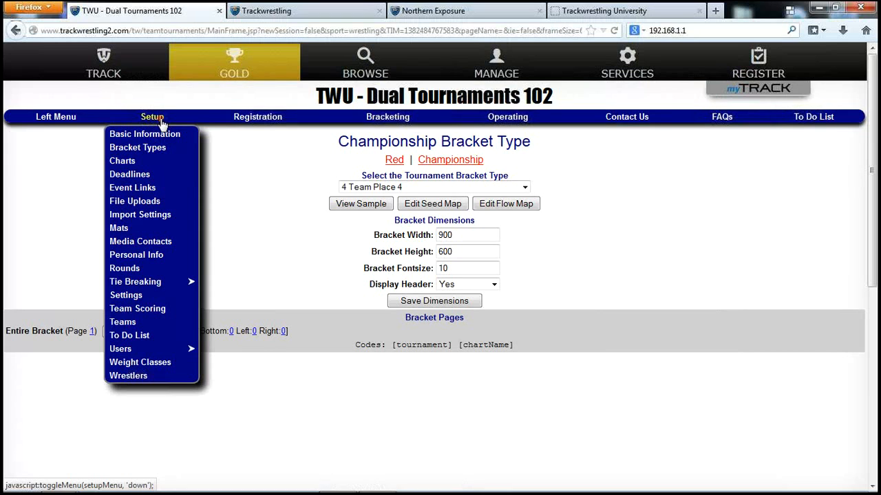
{"action": "left_click", "coordinate": [145, 363]}
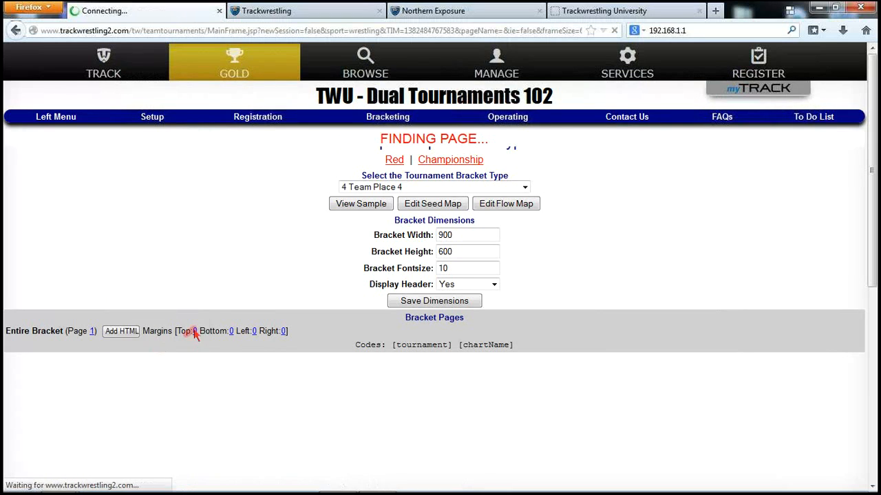
{"action": "left_click", "coordinate": [408, 165]}
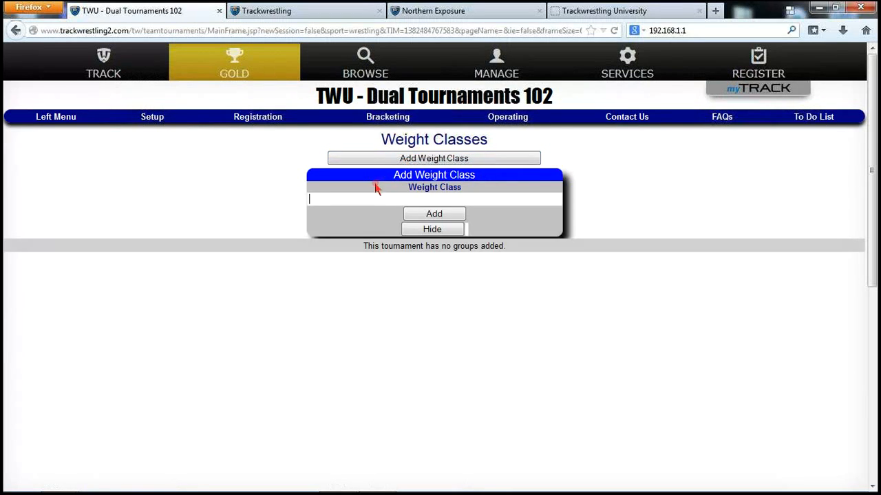
{"action": "type", "text": "106"}
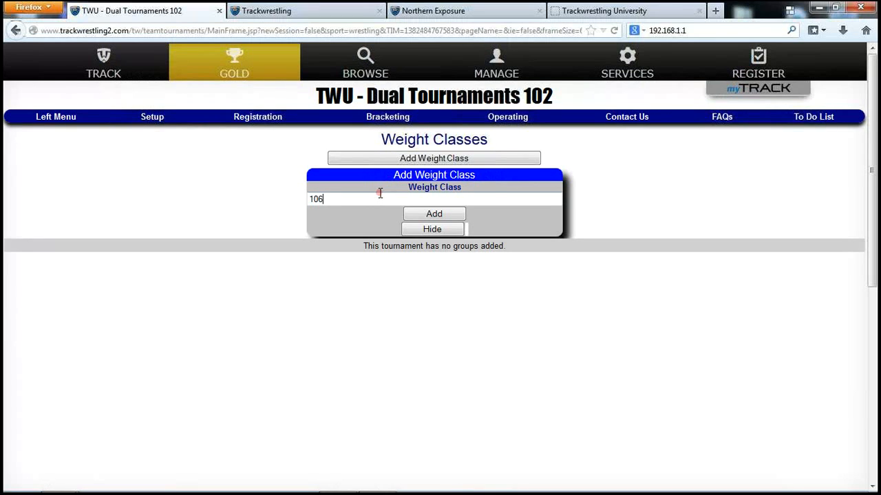
{"action": "left_click", "coordinate": [412, 216]}
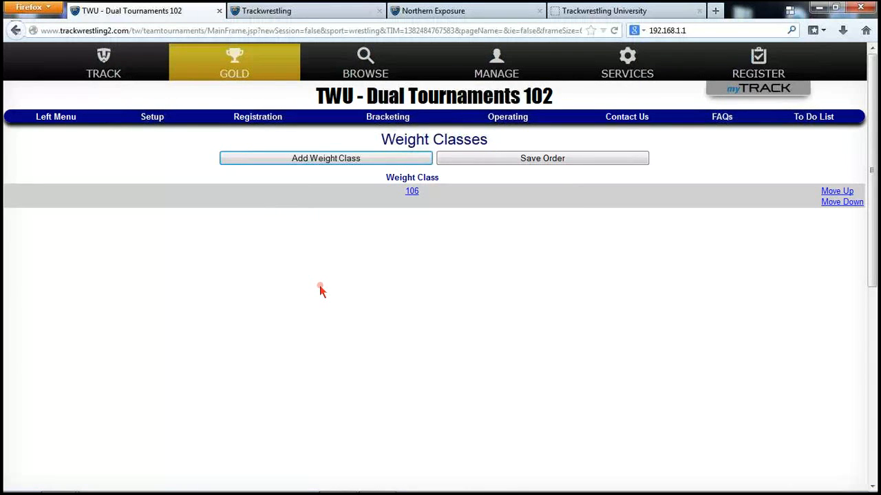
- Review the rounds and regulation bouts set up for the Red and Championship charts
{"action": "left_click", "coordinate": [153, 120]}
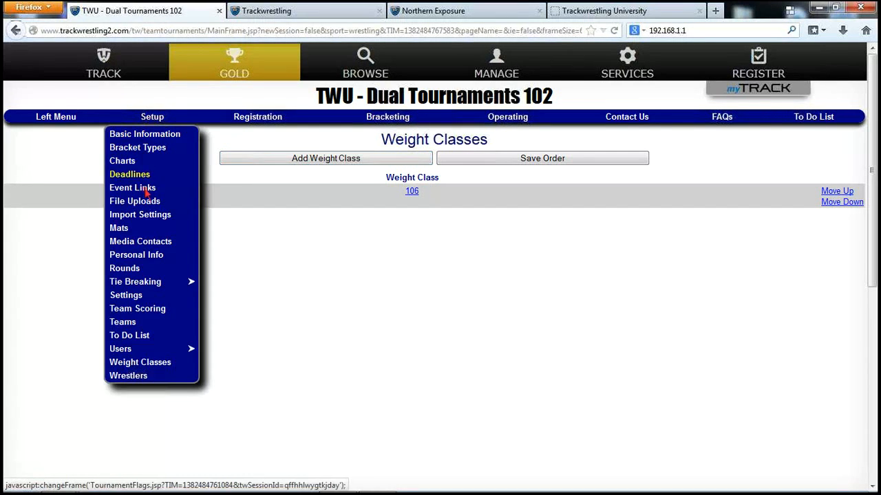
{"action": "left_click", "coordinate": [140, 270]}
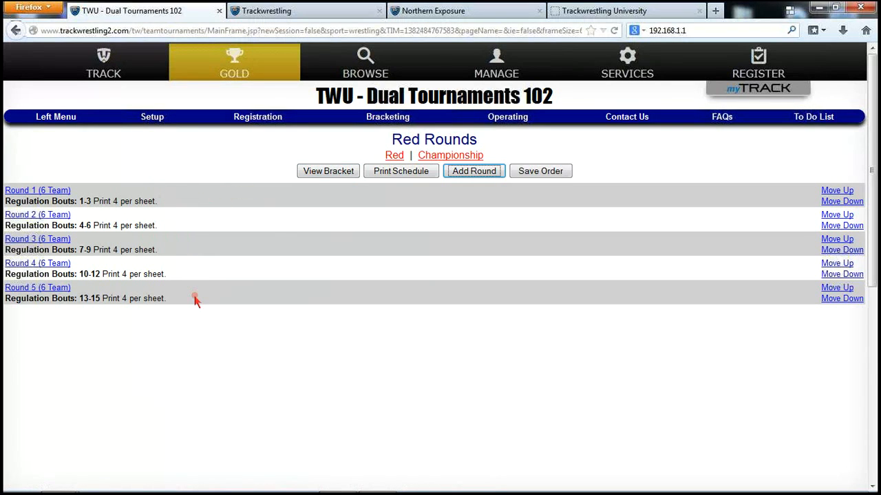
{"action": "left_click", "coordinate": [439, 157]}
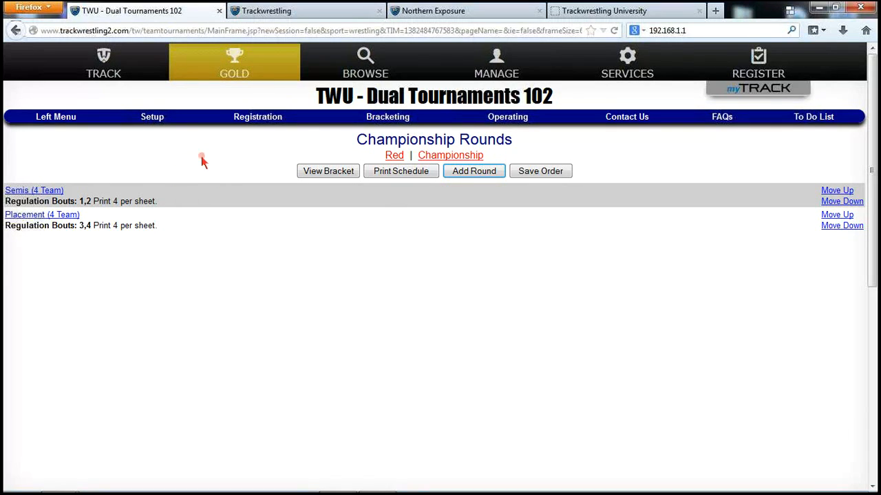
- Add team statisticians to the tournament and look over the available statistician operations
{"action": "left_click", "coordinate": [155, 121]}
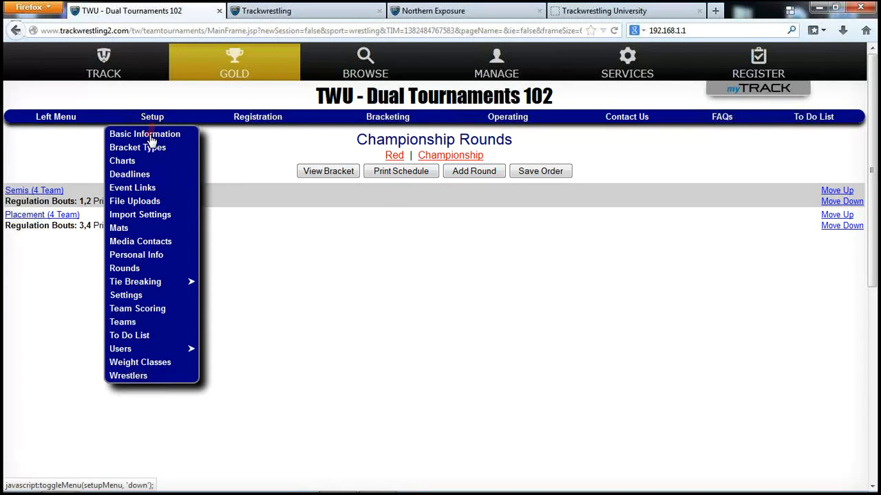
{"action": "left_click", "coordinate": [137, 350]}
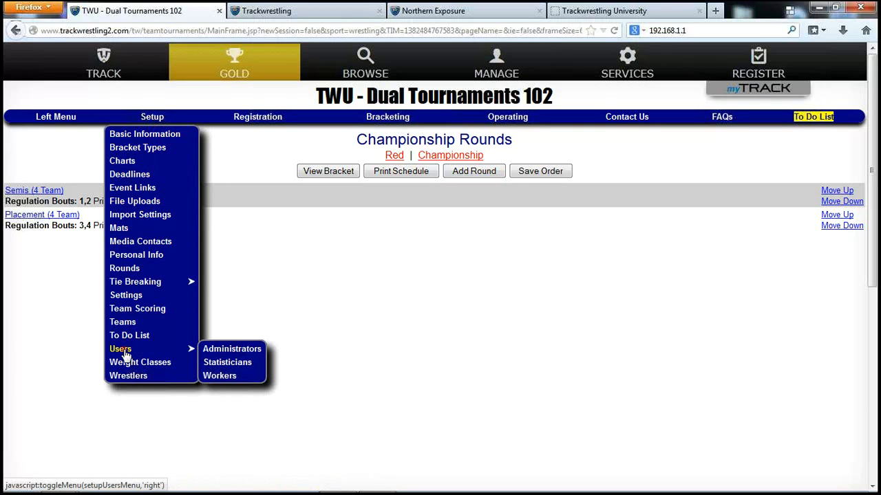
{"action": "left_click", "coordinate": [226, 365]}
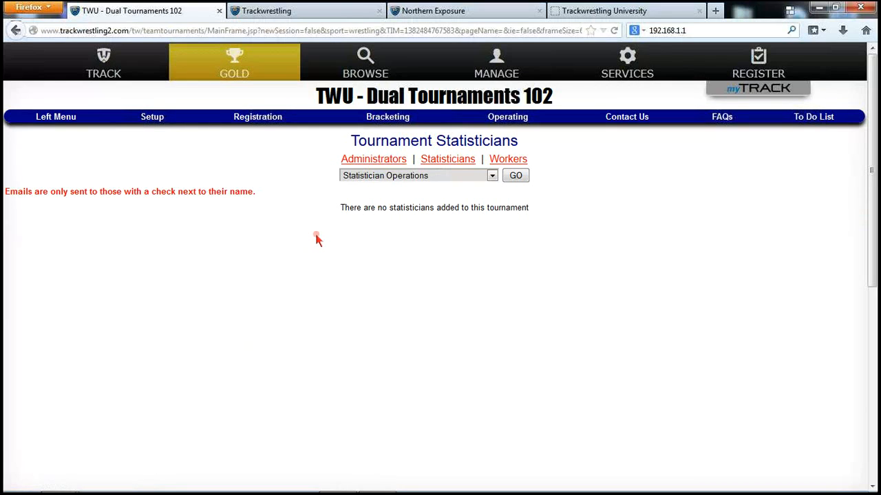
{"action": "left_click", "coordinate": [403, 177]}
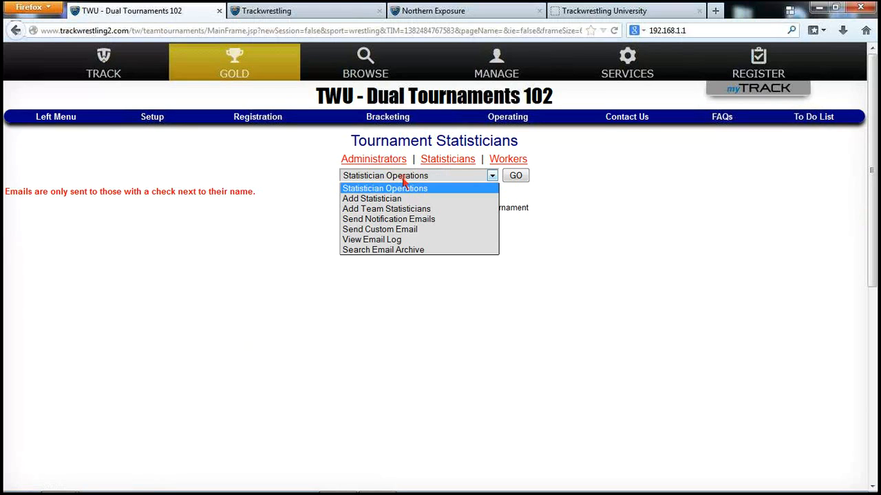
{"action": "left_click", "coordinate": [403, 209]}
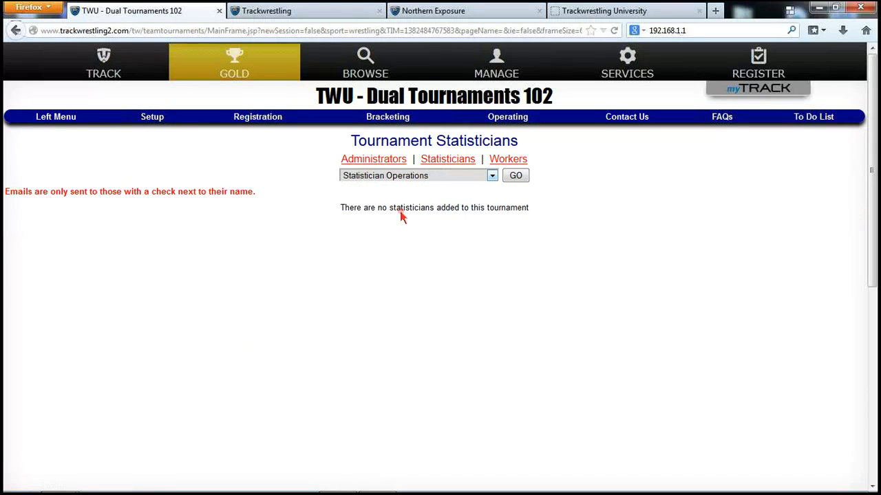
{"action": "left_click", "coordinate": [449, 234]}
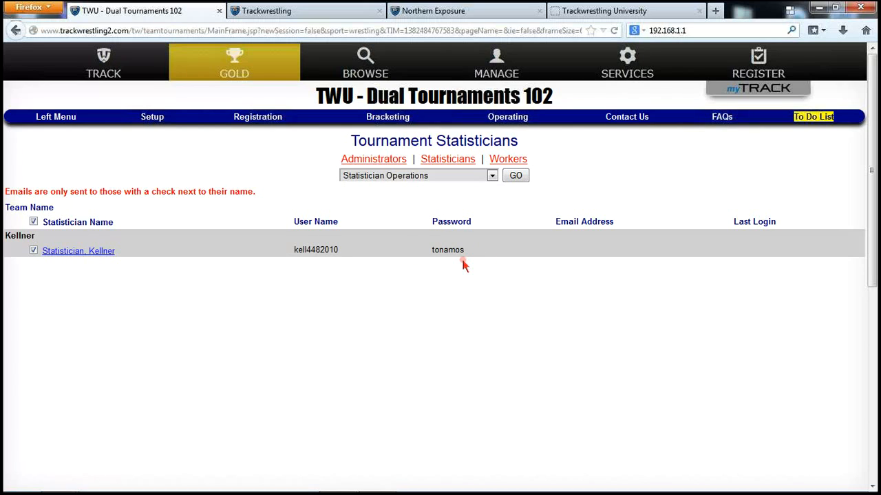
{"action": "left_click", "coordinate": [442, 177]}
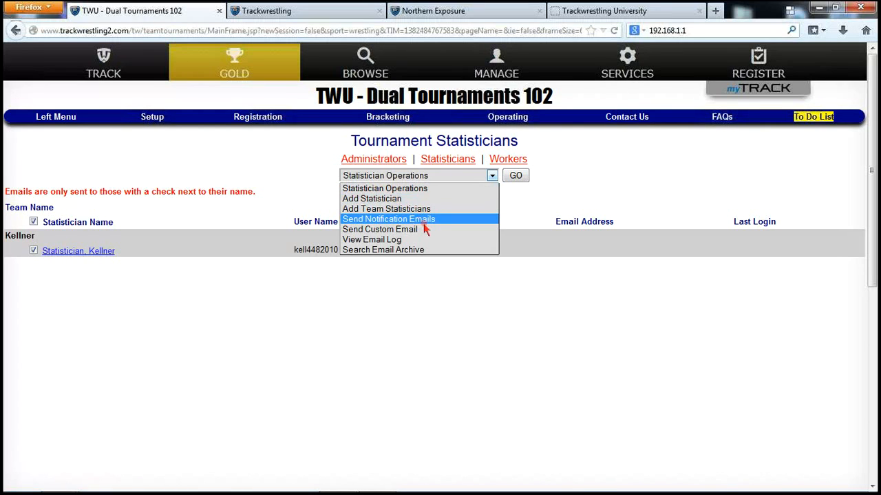
{"action": "left_click", "coordinate": [215, 152]}
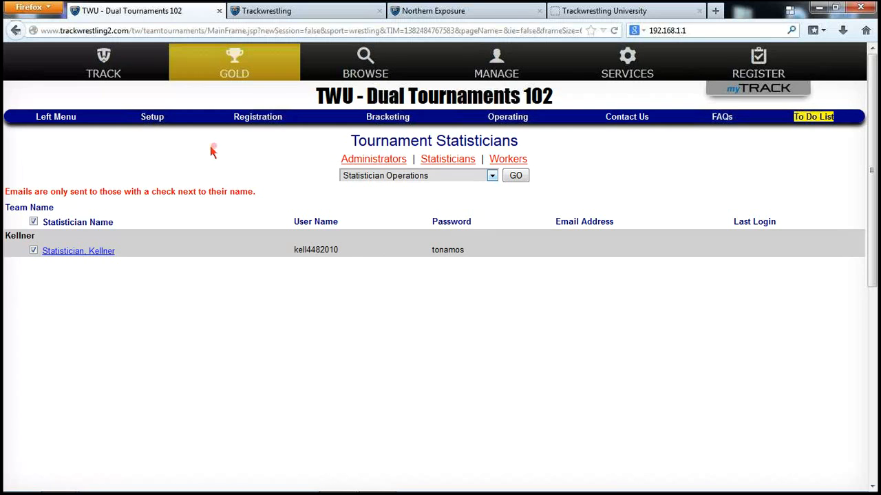
- Search for "northern e" and select the Northern Exposure tournament of 12/28 - 12/29/2012 as the source for importing settings
{"action": "left_click", "coordinate": [154, 118]}
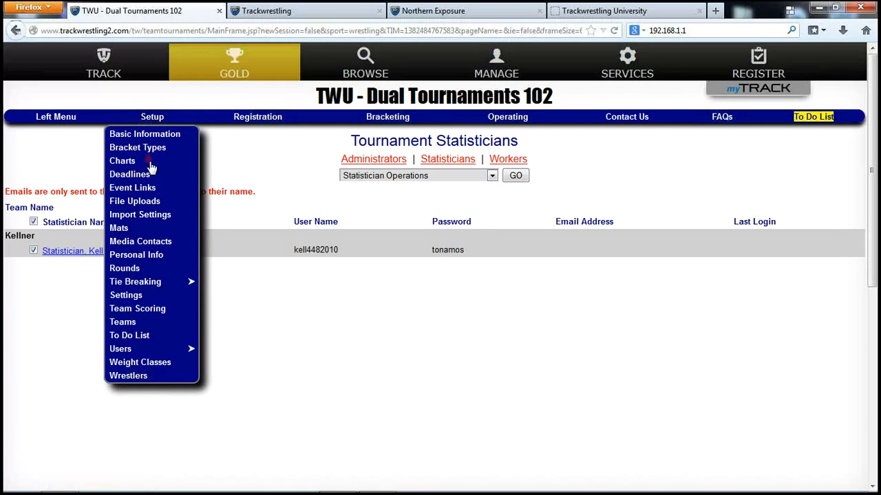
{"action": "left_click", "coordinate": [158, 216]}
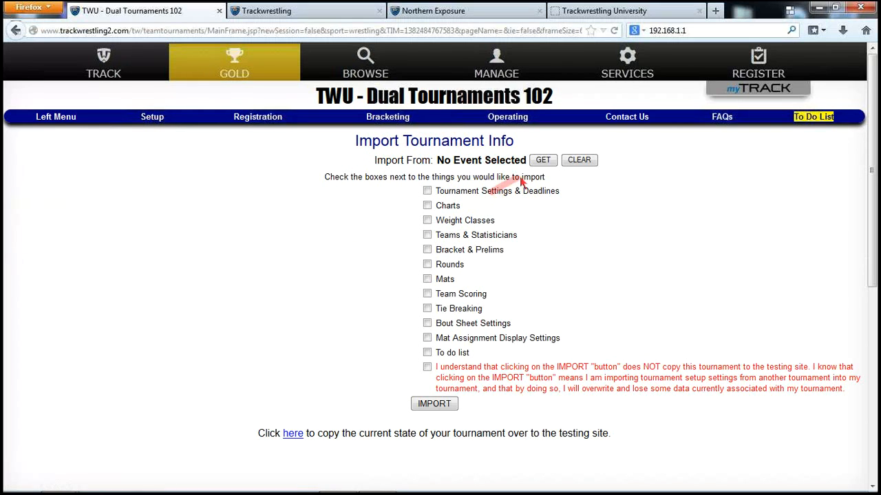
{"action": "left_click", "coordinate": [543, 164]}
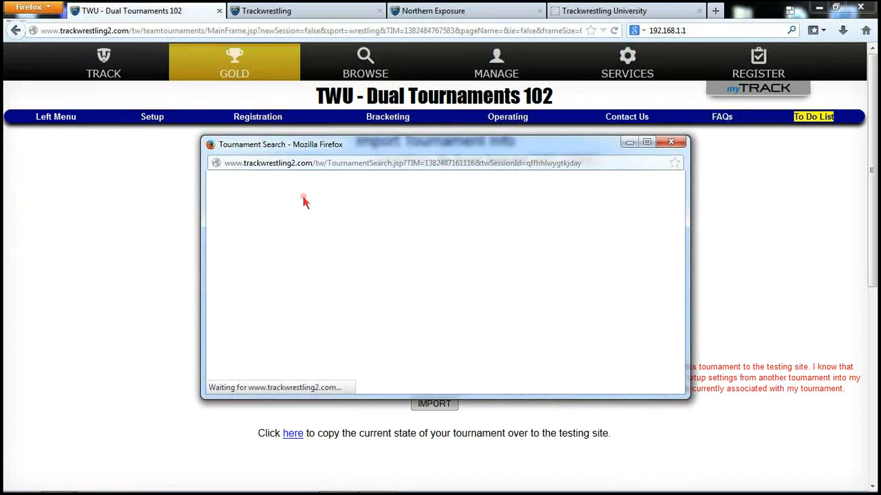
{"action": "left_click", "coordinate": [245, 206]}
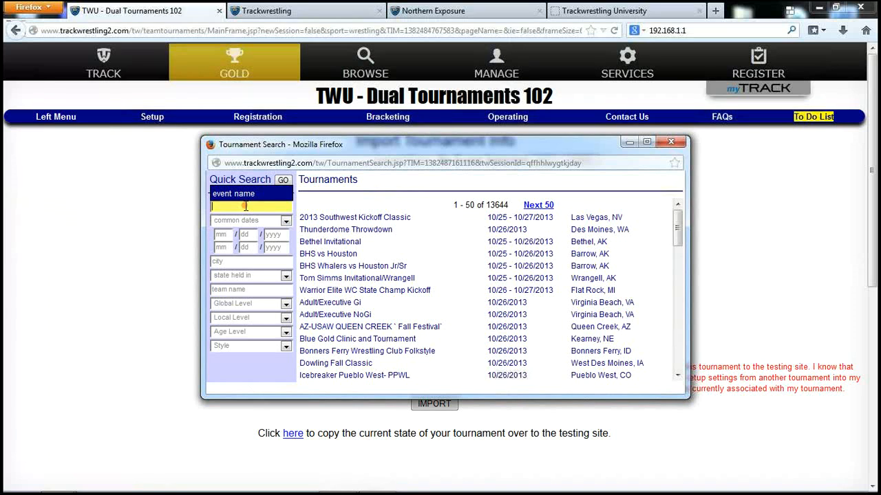
{"action": "type", "text": "northern e"}
{"action": "left_click", "coordinate": [288, 181]}
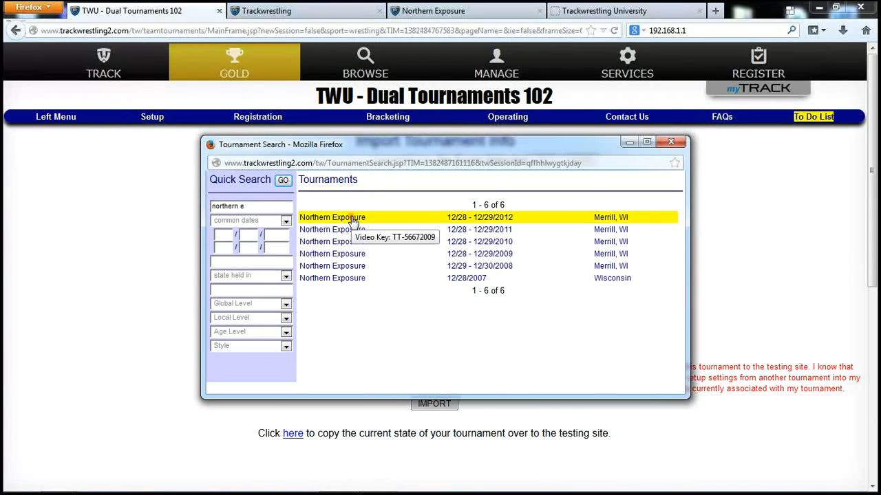
{"action": "left_click", "coordinate": [352, 219]}
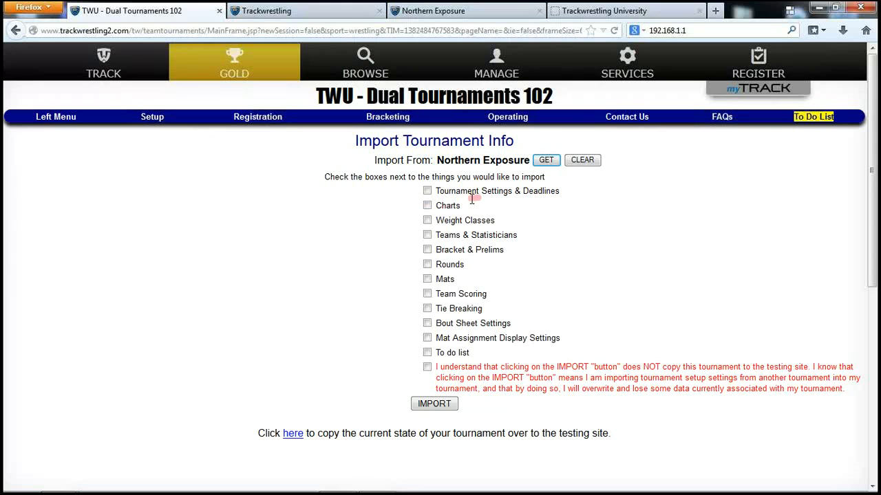
- Import the charts, weight classes, teams and statisticians, and bracket and prelims from Northern Exposure, acknowledging the overwrite of existing data
{"action": "left_click", "coordinate": [428, 235]}
{"action": "left_click", "coordinate": [427, 250]}
{"action": "left_click", "coordinate": [427, 220]}
{"action": "left_click", "coordinate": [428, 366]}
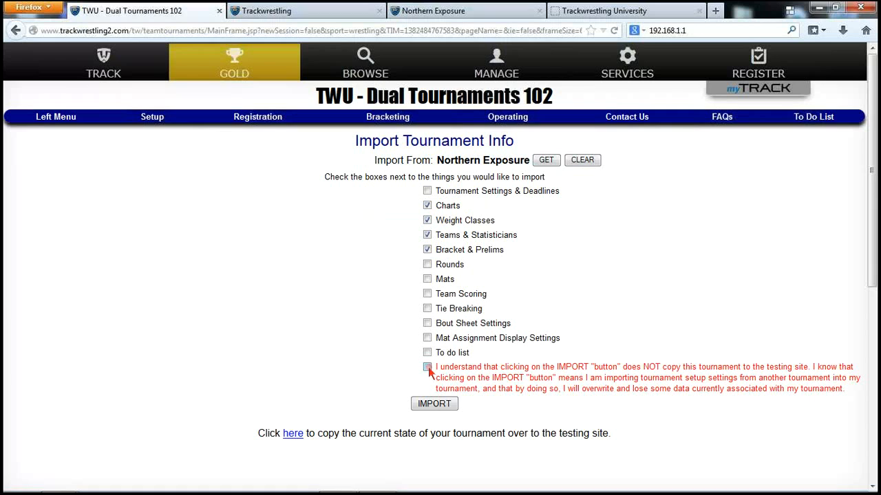
{"action": "left_click", "coordinate": [438, 406]}
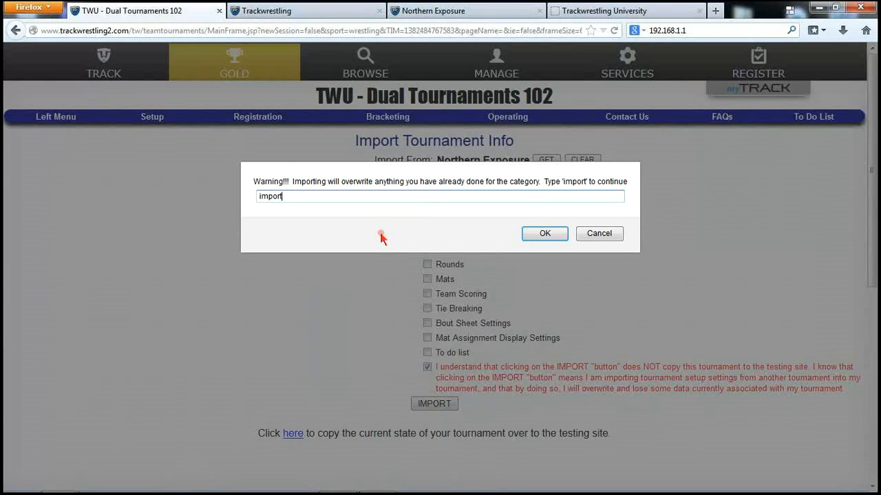
{"action": "key", "text": "Return"}
{"action": "left_click", "coordinate": [507, 233]}
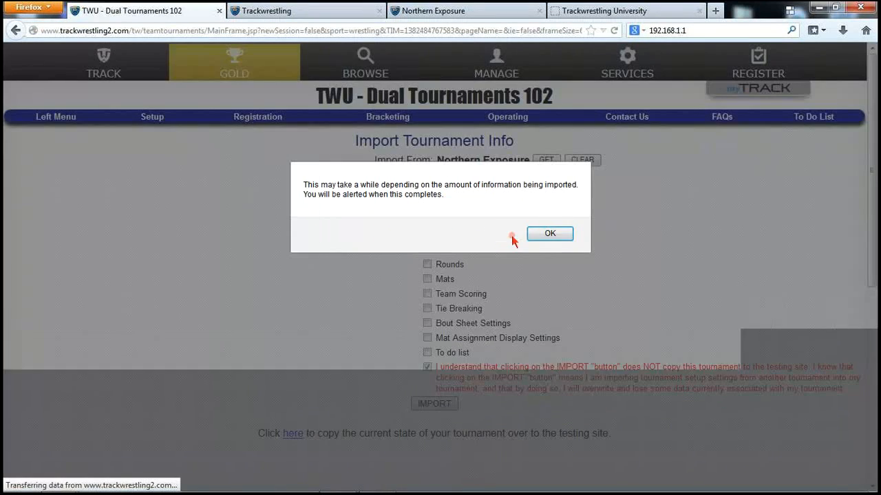
{"action": "left_click", "coordinate": [548, 234]}
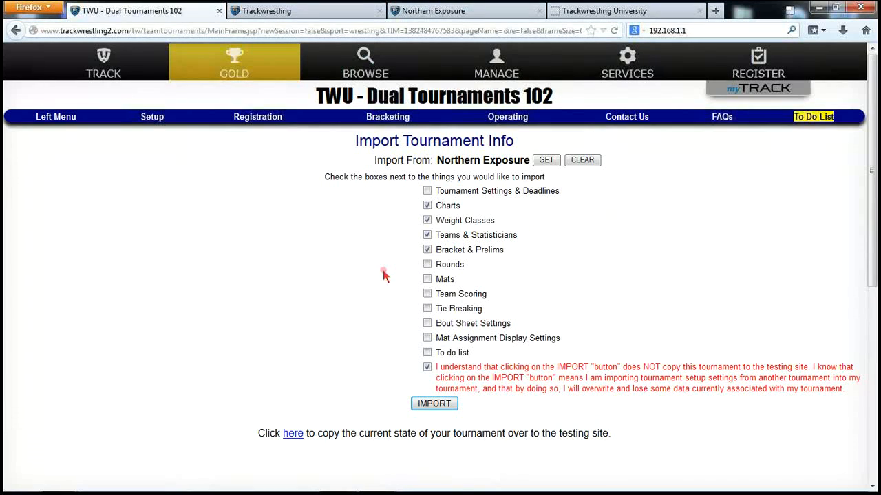
- Review the imported weight classes and the full list of imported tournament teams
{"action": "left_click", "coordinate": [151, 118]}
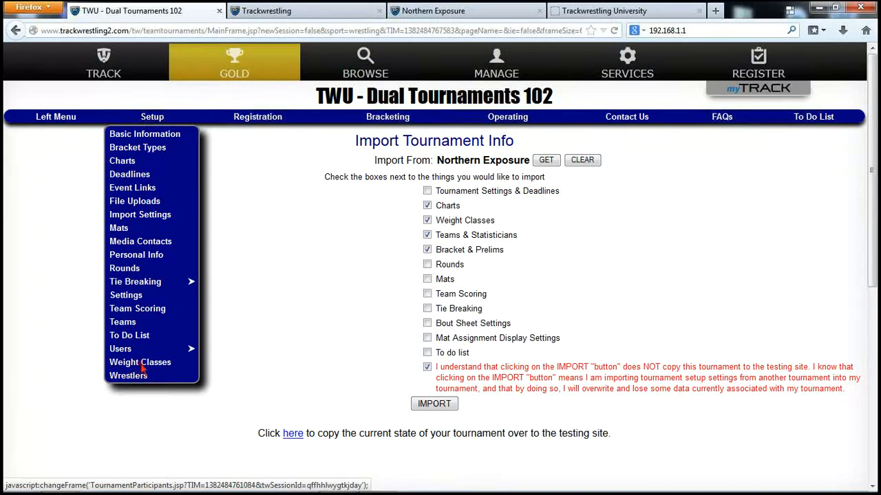
{"action": "left_click", "coordinate": [141, 365]}
{"action": "left_click", "coordinate": [153, 118]}
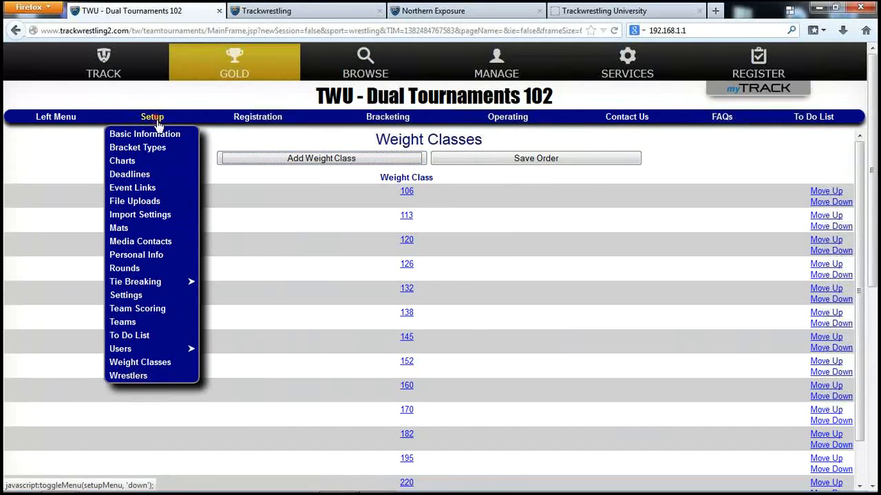
{"action": "left_click", "coordinate": [132, 321]}
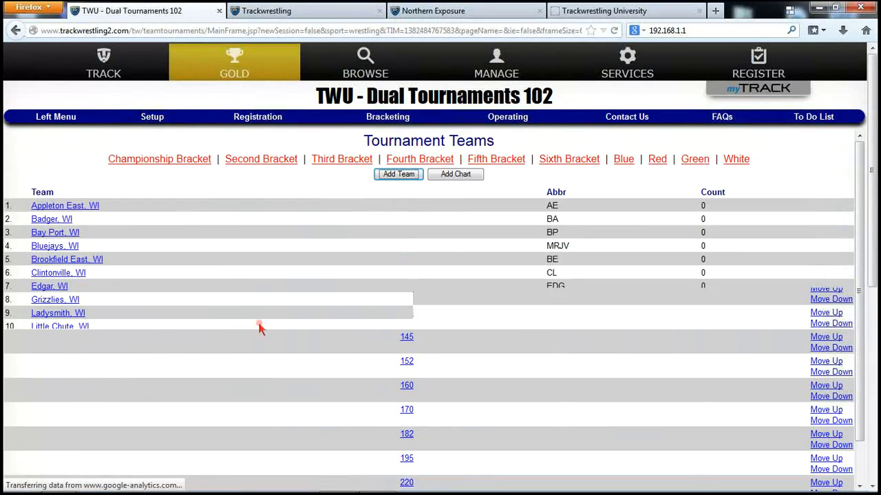
{"action": "scroll", "coordinate": [177, 318], "scroll_direction": "down", "scroll_amount": 1}
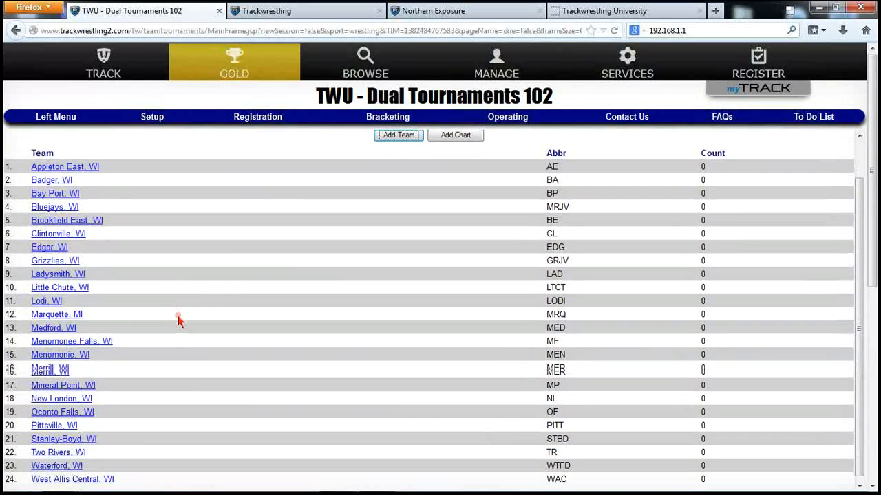
{"action": "scroll", "coordinate": [180, 340], "scroll_direction": "up", "scroll_amount": 1}
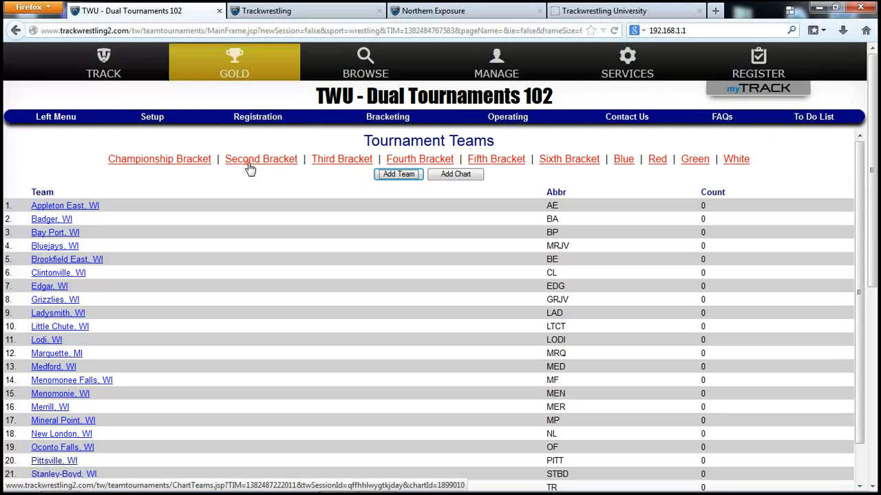
- Review the imported charts and the Second Bracket's bracket type, and compare the chart order with the tournament teams page
{"action": "left_click", "coordinate": [152, 121]}
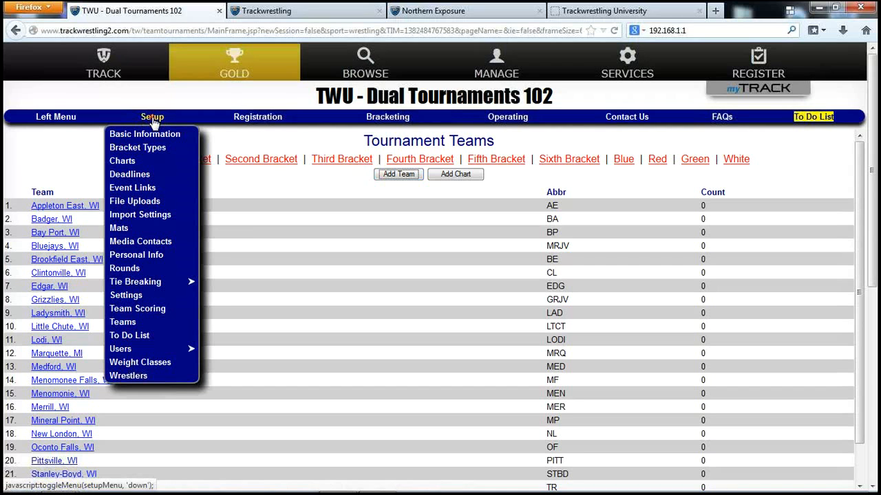
{"action": "left_click", "coordinate": [130, 165]}
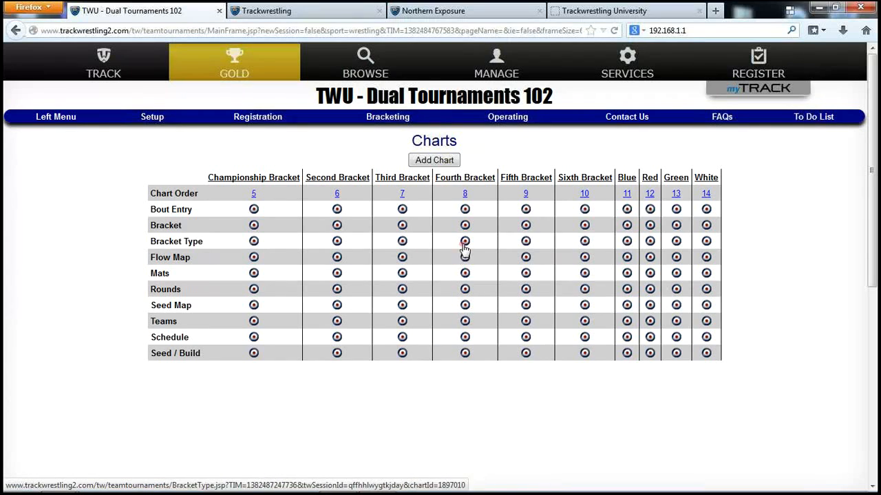
{"action": "left_click", "coordinate": [337, 242]}
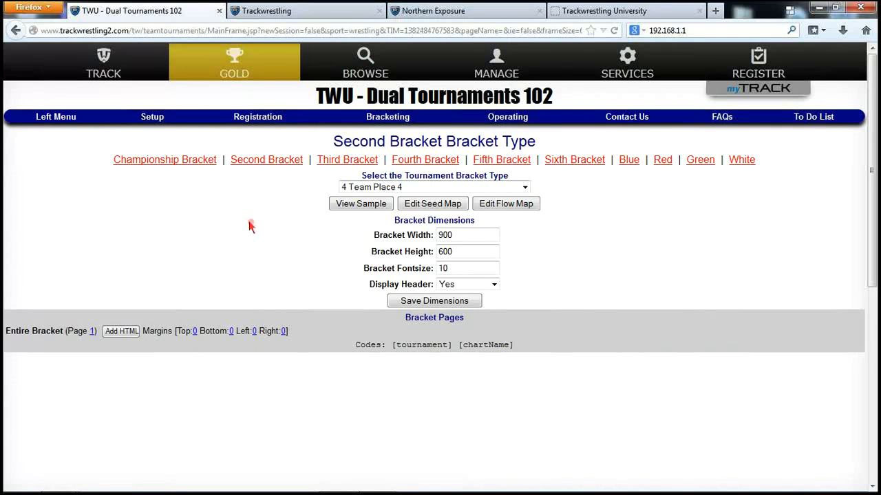
{"action": "left_click", "coordinate": [152, 119]}
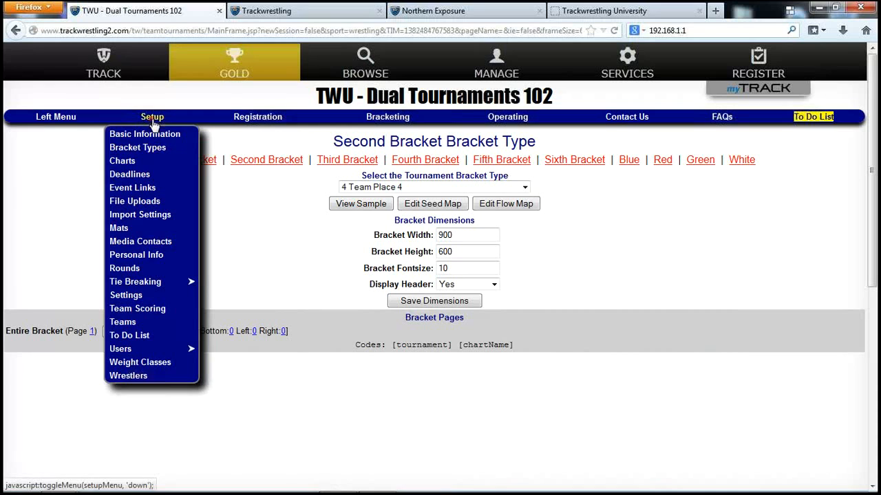
{"action": "left_click", "coordinate": [123, 161]}
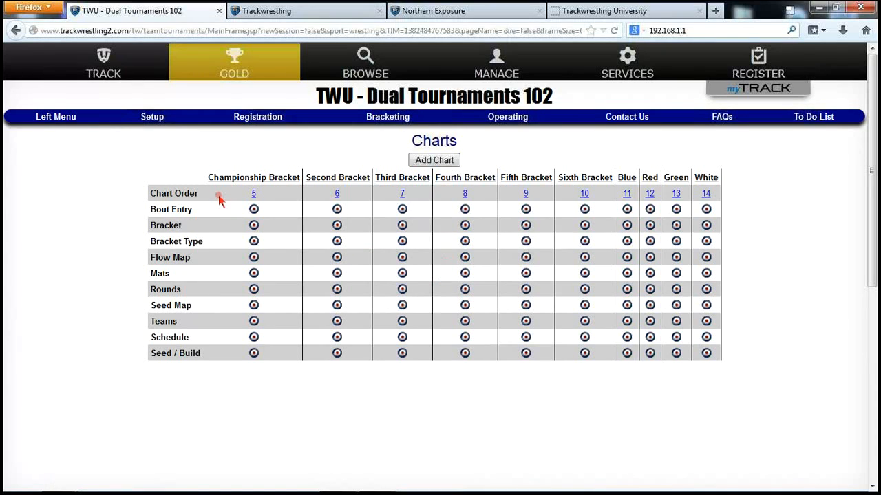
{"action": "left_click", "coordinate": [152, 118]}
{"action": "left_click", "coordinate": [133, 329]}
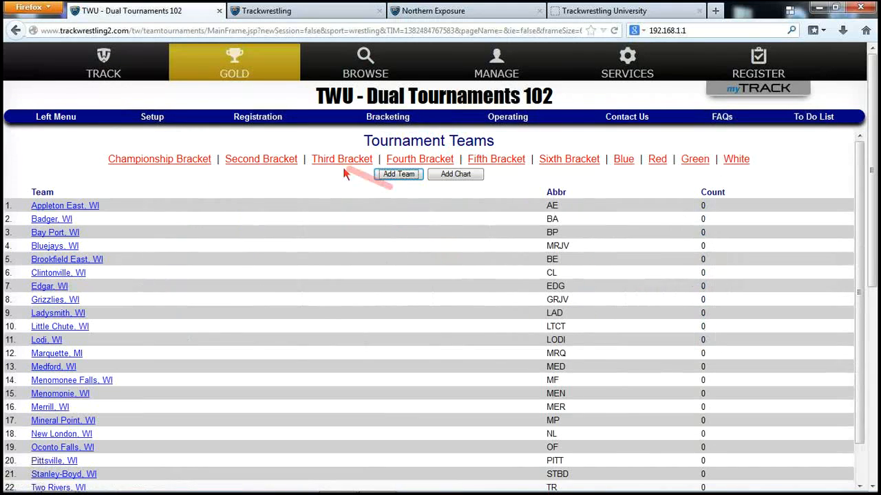
- Set the Championship Bracket's chart order to 20 and check the order of the charts on the tournament teams page
{"action": "left_click", "coordinate": [152, 118]}
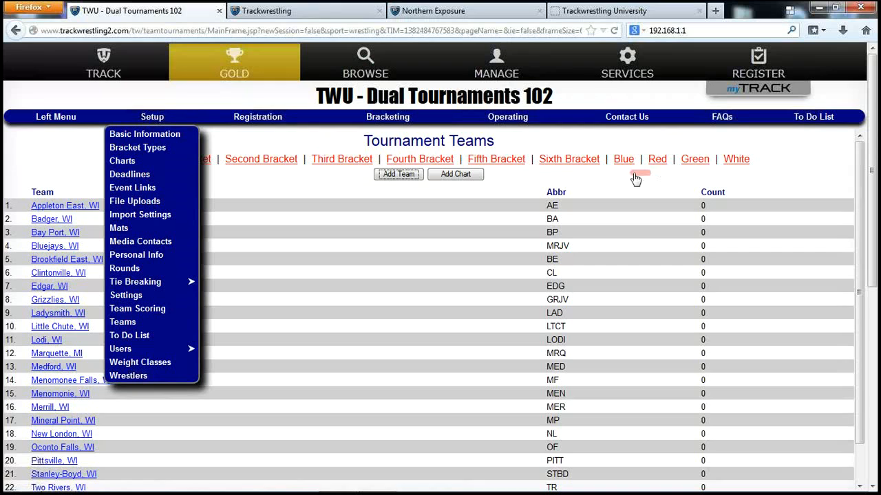
{"action": "left_click", "coordinate": [131, 164]}
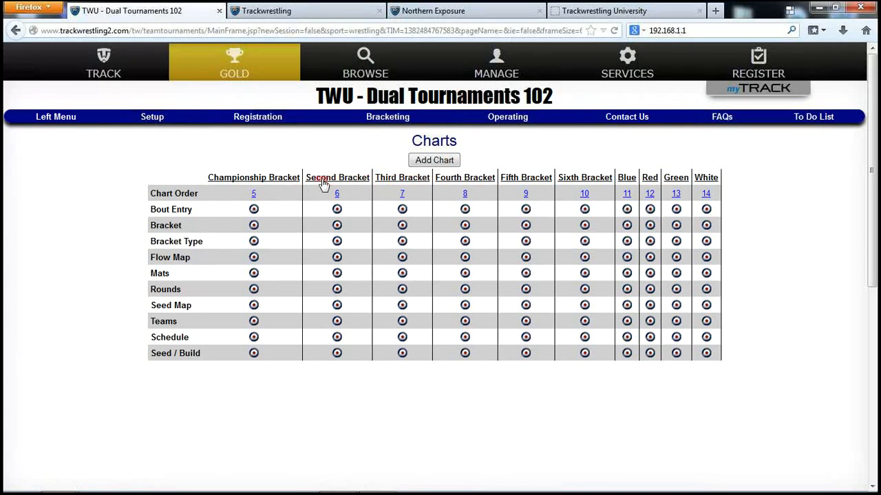
{"action": "left_click", "coordinate": [253, 193]}
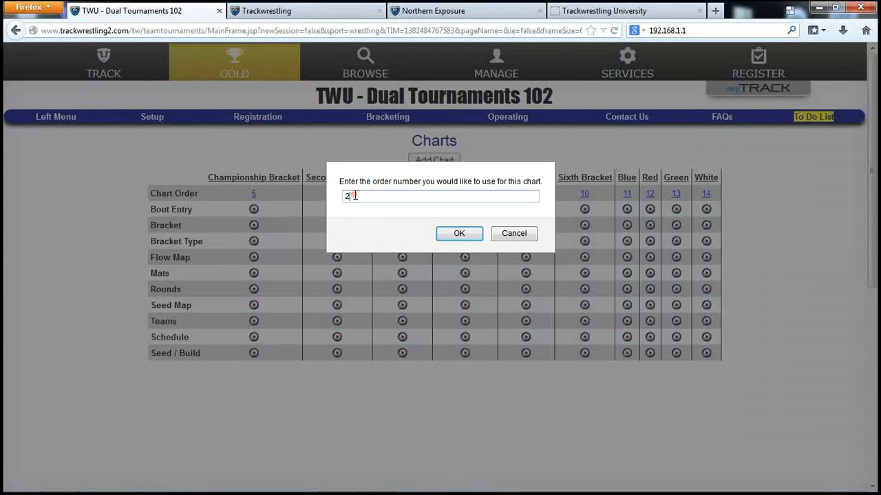
{"action": "left_click", "coordinate": [459, 235]}
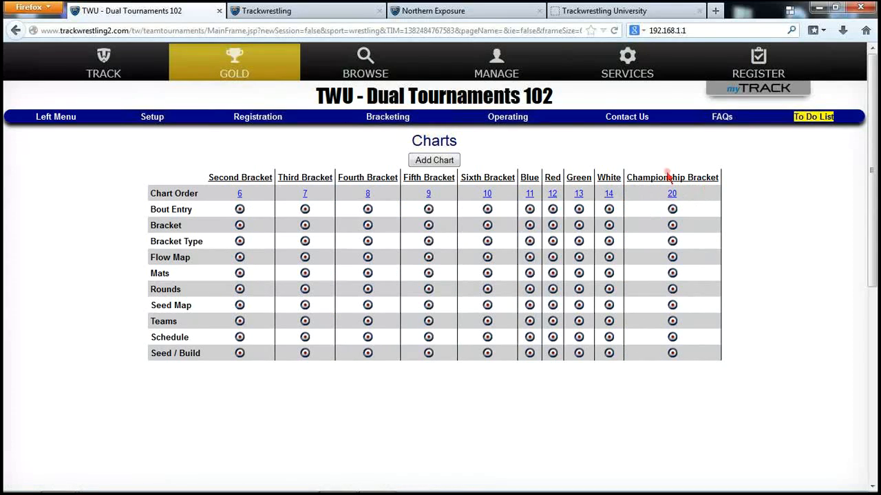
{"action": "left_click", "coordinate": [150, 117]}
{"action": "left_click", "coordinate": [122, 322]}
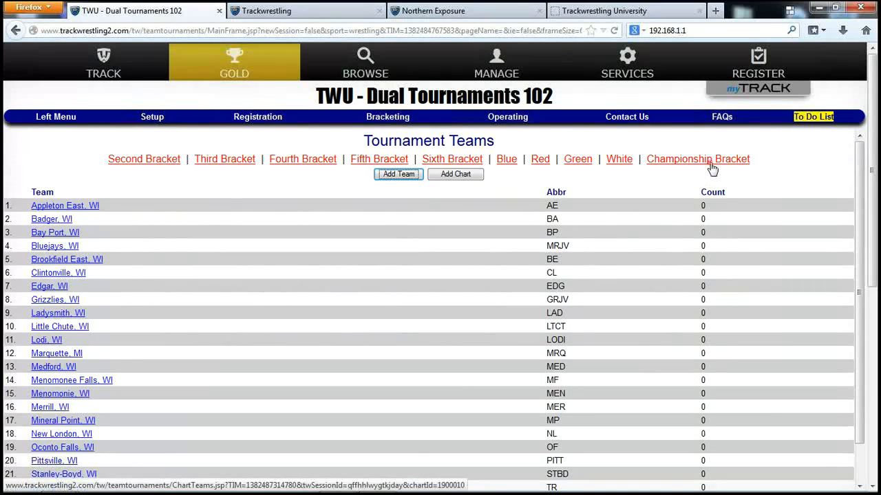
- Set the Championship Bracket's chart order number to 1
{"action": "left_click", "coordinate": [147, 117]}
{"action": "left_click", "coordinate": [130, 162]}
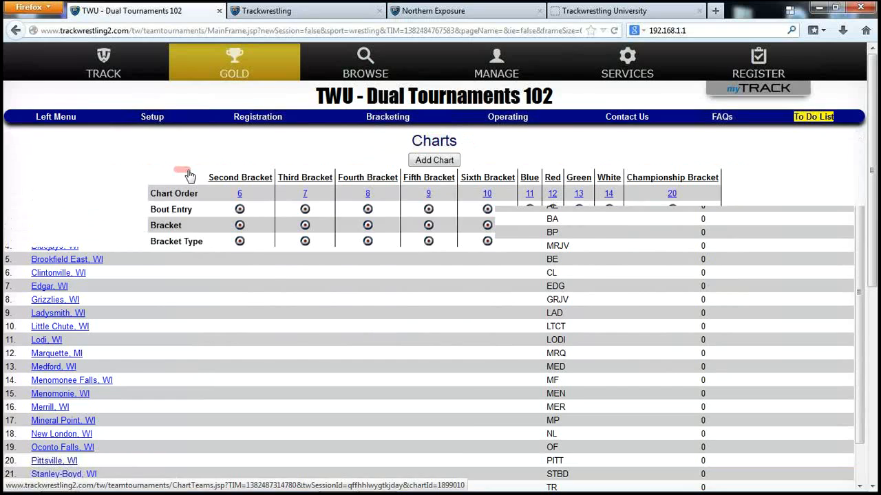
{"action": "left_click", "coordinate": [671, 195]}
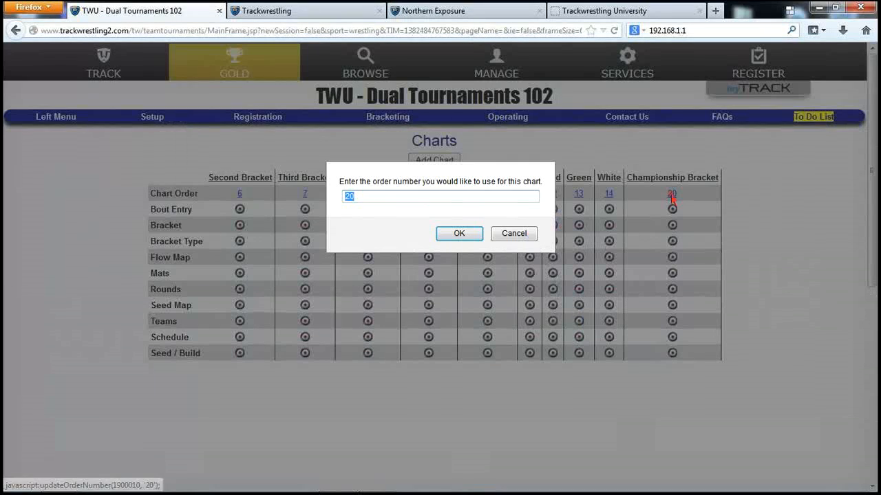
{"action": "type", "text": "1"}
{"action": "left_click", "coordinate": [459, 233]}
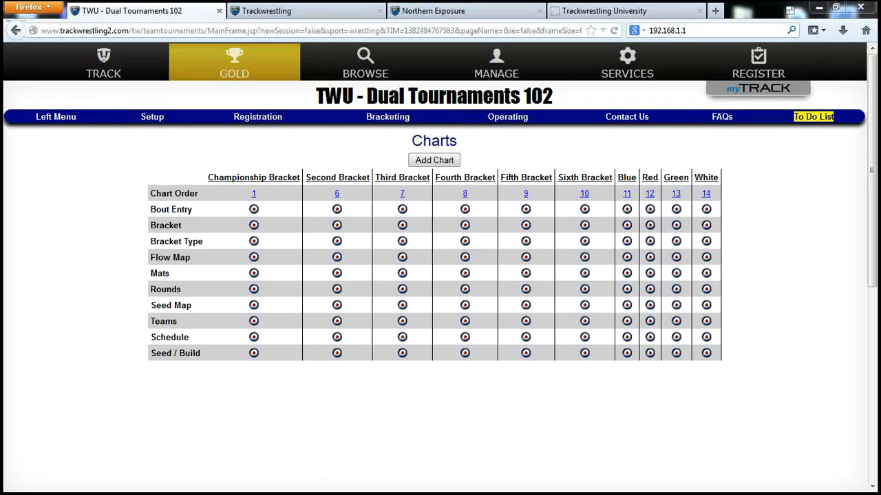
- Review the tournament deadlines and the Championship Bracket's bracket type with its seed map
{"action": "left_click", "coordinate": [152, 117]}
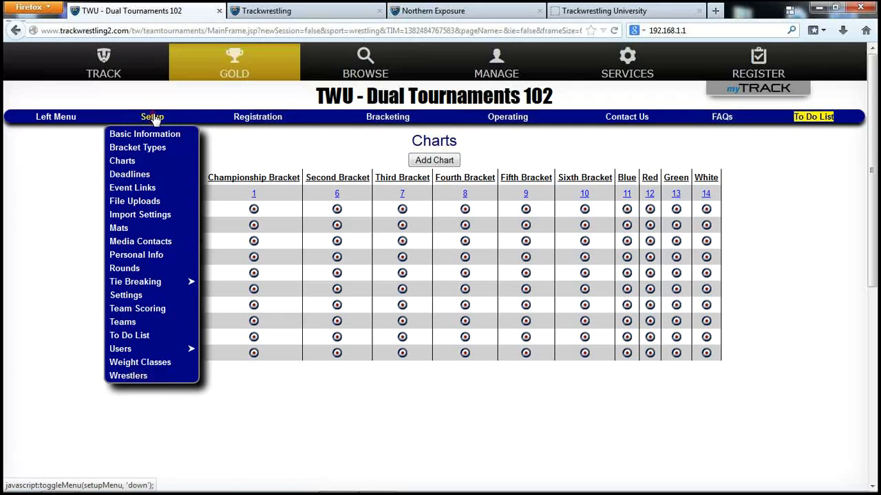
{"action": "left_click", "coordinate": [130, 175]}
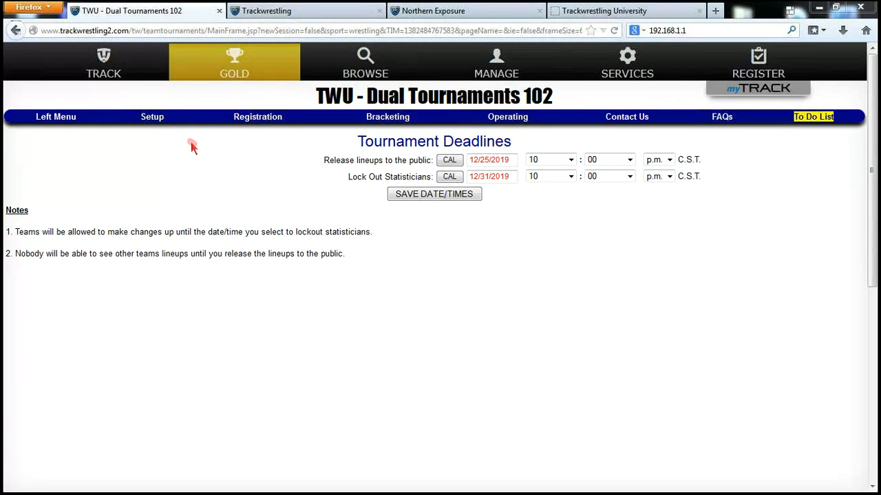
{"action": "left_click", "coordinate": [154, 121]}
{"action": "left_click", "coordinate": [153, 148]}
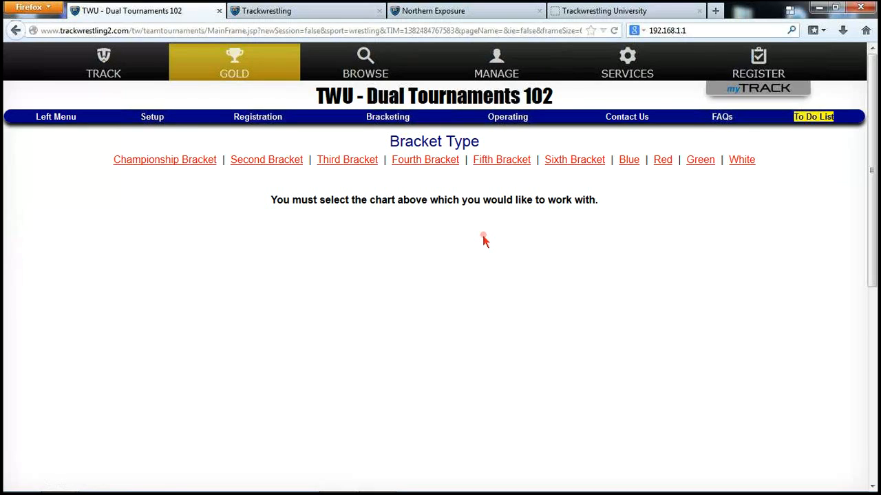
{"action": "left_click", "coordinate": [168, 163]}
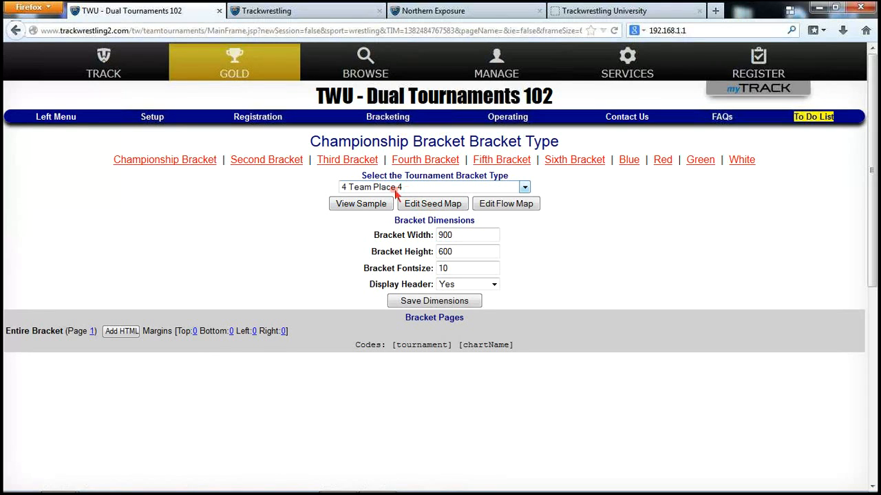
{"action": "left_click", "coordinate": [434, 209]}
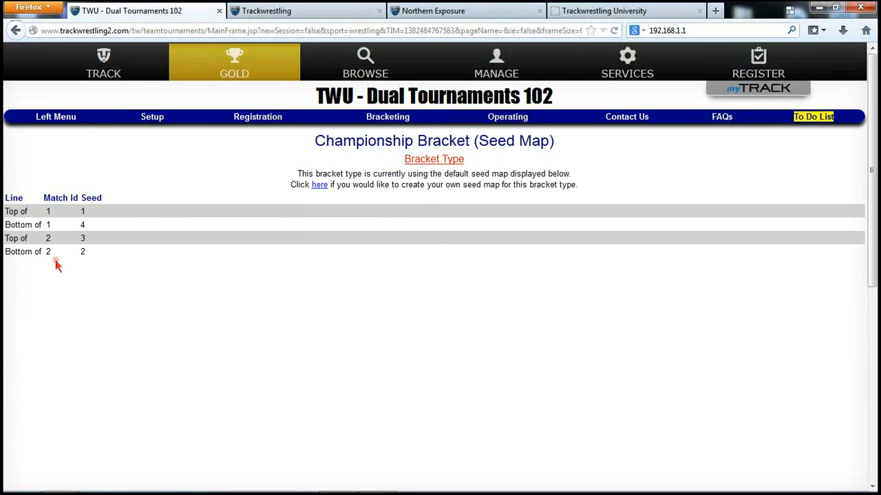
{"action": "left_click", "coordinate": [423, 163]}
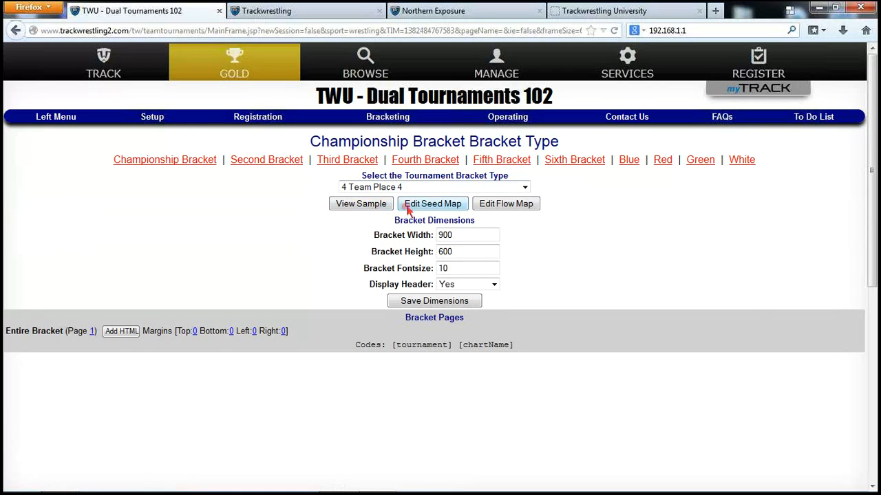
- View the sample of the Championship Bracket at the default dimensions and arrange its window for viewing
{"action": "left_click", "coordinate": [363, 204]}
{"action": "left_click", "coordinate": [444, 176]}
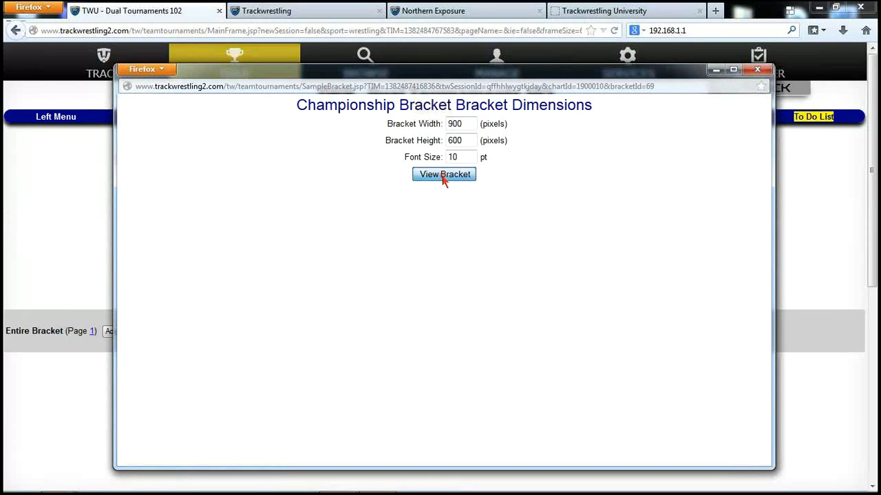
{"action": "left_click_drag", "start_coordinate": [506, 67], "coordinate": [614, 49]}
{"action": "left_click_drag", "start_coordinate": [221, 49], "coordinate": [277, 116]}
{"action": "left_click_drag", "start_coordinate": [537, 128], "coordinate": [617, 85]}
{"action": "left_click_drag", "start_coordinate": [791, 417], "coordinate": [814, 482]}
- Compare the Championship Bracket's default seed map with the sample bracket, and close the sample
{"action": "left_click", "coordinate": [194, 224]}
{"action": "left_click", "coordinate": [419, 204]}
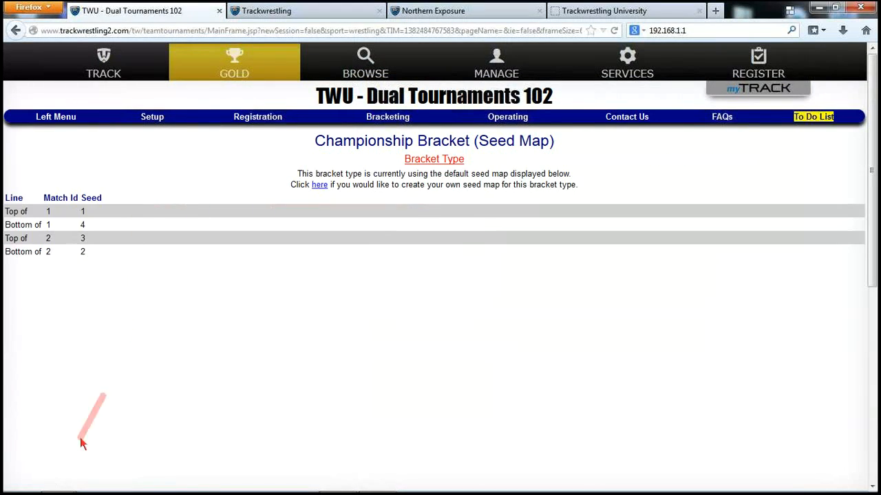
{"action": "mouse_move", "coordinate": [59, 480]}
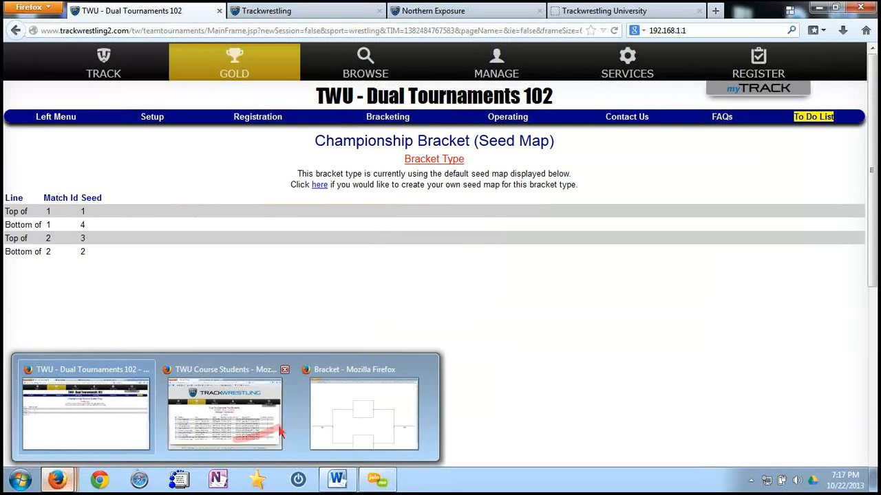
{"action": "left_click", "coordinate": [364, 403]}
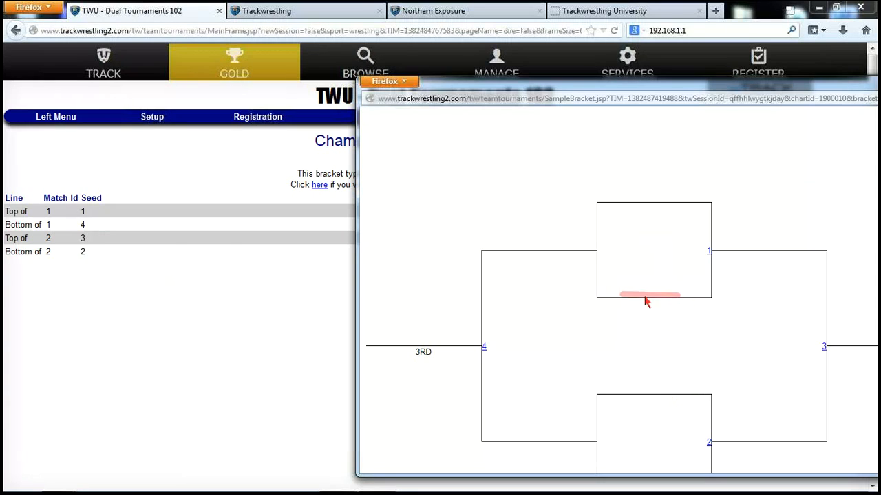
{"action": "left_click_drag", "start_coordinate": [733, 89], "coordinate": [672, 85]}
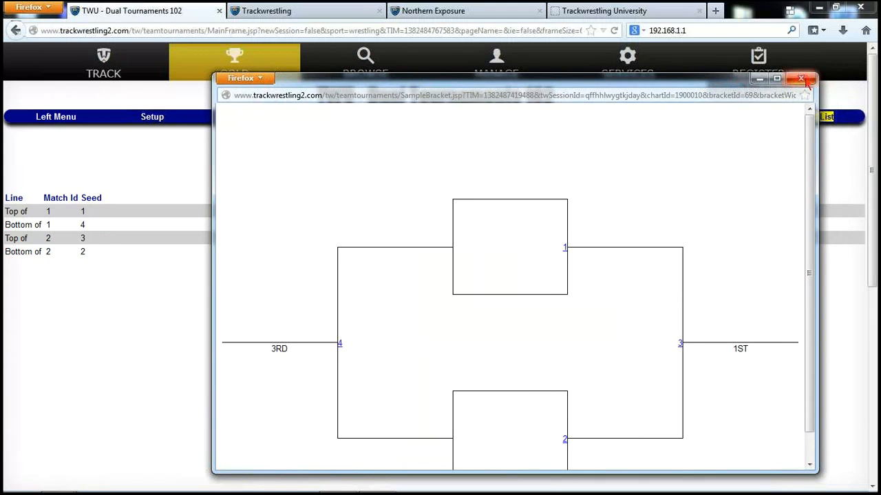
{"action": "left_click", "coordinate": [802, 82]}
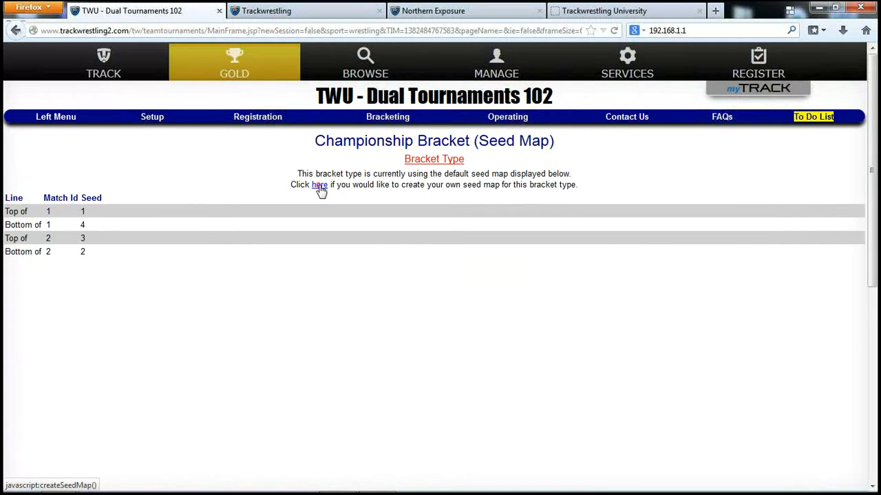
- Create a custom Championship Bracket seed map with seed 3 at the bottom of match 1 and seed 4 at the top of match 2, and save it
{"action": "left_click", "coordinate": [319, 187]}
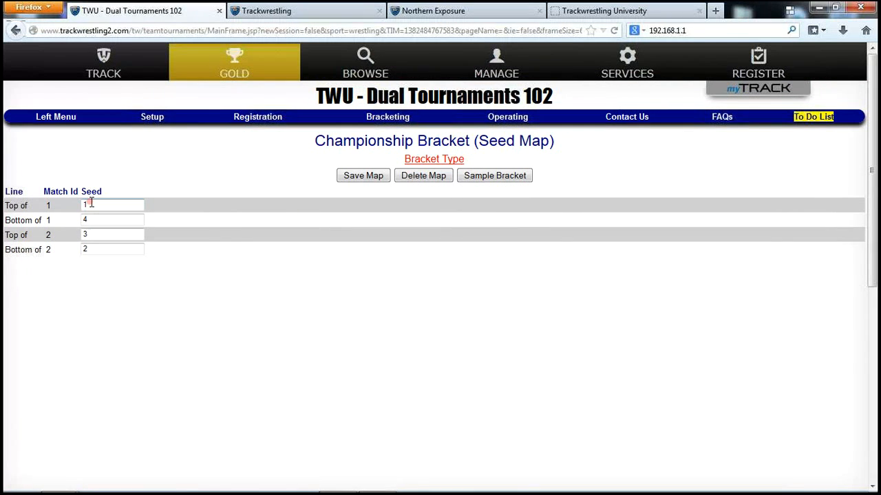
{"action": "left_click_drag", "start_coordinate": [87, 220], "coordinate": [74, 235]}
{"action": "type", "text": "3"}
{"action": "type", "text": "4"}
{"action": "left_click", "coordinate": [375, 180]}
- Set the bottom of match 1 to seed 4 and the top of match 2 to seed 3, save the map, and return to the bracket type
{"action": "left_click", "coordinate": [92, 234]}
{"action": "left_click", "coordinate": [98, 249]}
{"action": "left_click", "coordinate": [95, 216]}
{"action": "left_click_drag", "start_coordinate": [92, 218], "coordinate": [76, 236]}
{"action": "type", "text": "43"}
{"action": "left_click", "coordinate": [360, 179]}
{"action": "left_click", "coordinate": [424, 159]}
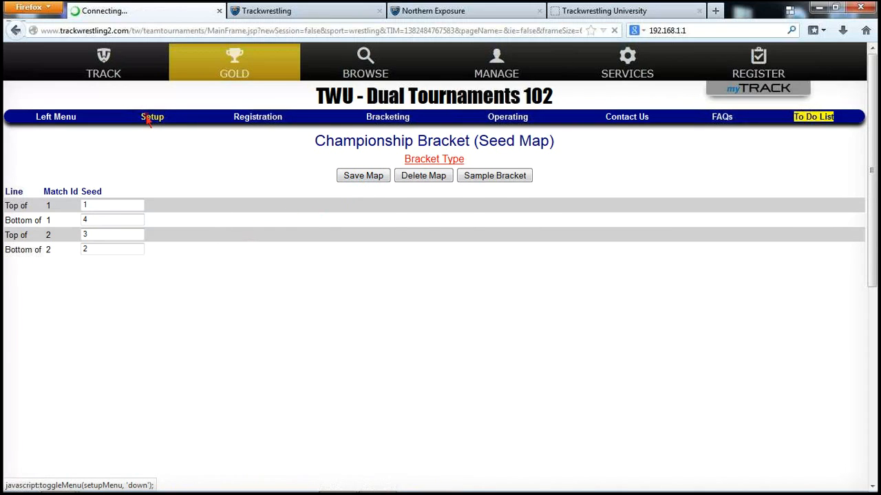
- Review the Blue chart's bracket type and the flow map sending its places into the placement brackets
{"action": "left_click", "coordinate": [151, 118]}
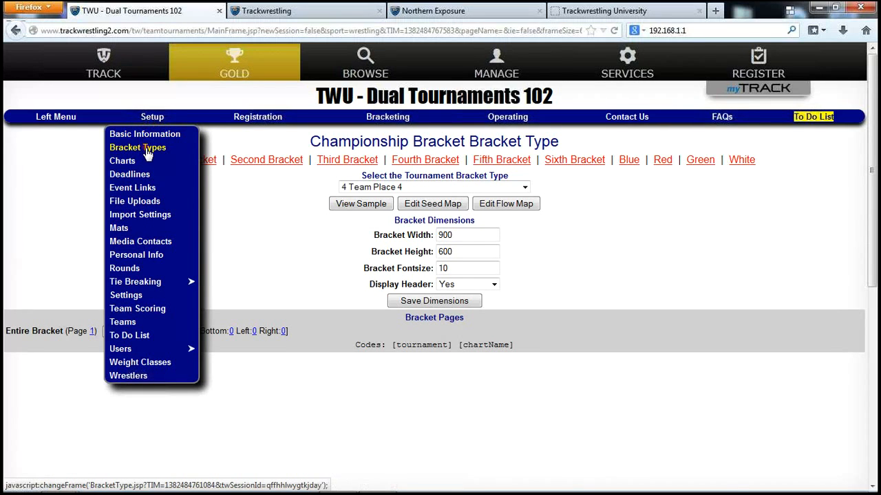
{"action": "left_click", "coordinate": [146, 148]}
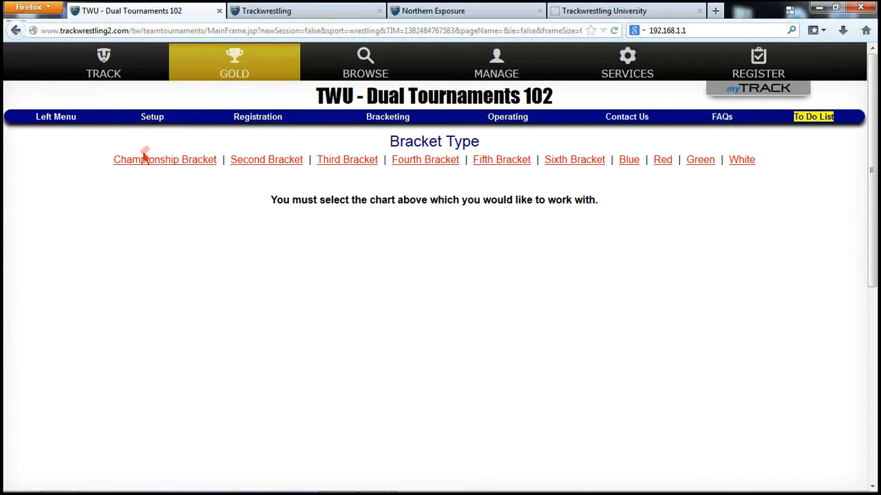
{"action": "left_click", "coordinate": [159, 159]}
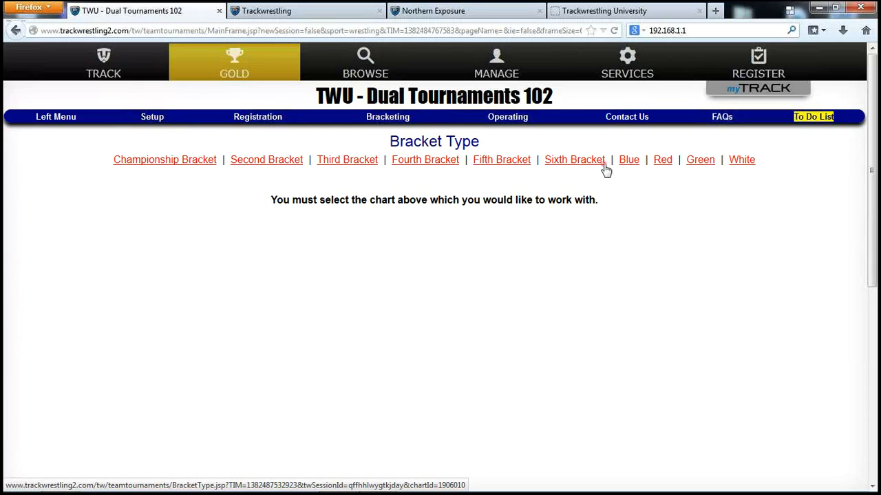
{"action": "left_click", "coordinate": [628, 161]}
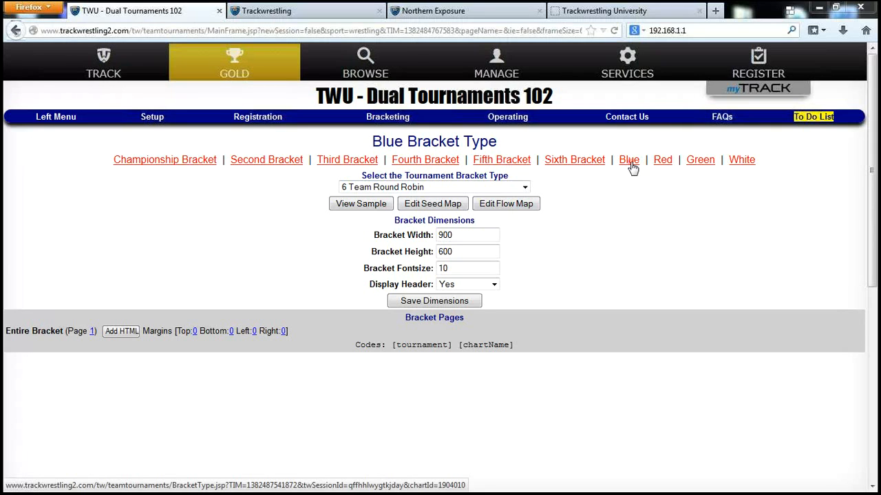
{"action": "left_click", "coordinate": [148, 158]}
{"action": "left_click", "coordinate": [606, 207]}
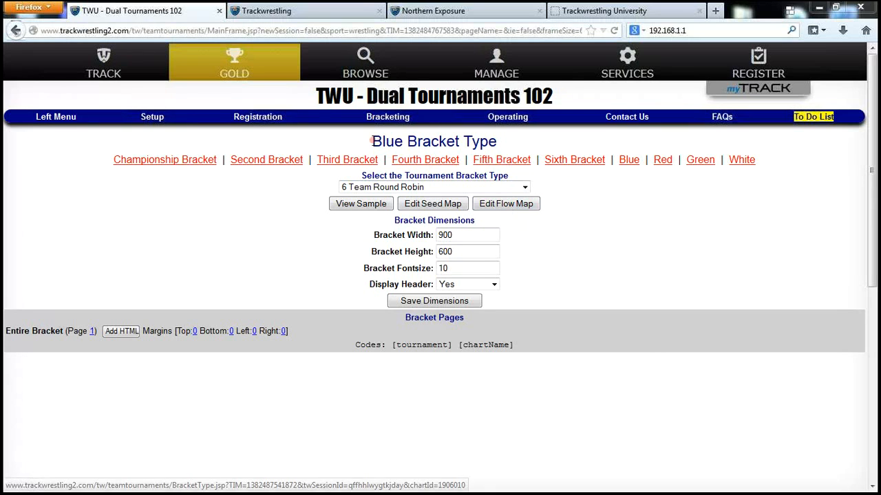
{"action": "left_click", "coordinate": [500, 209]}
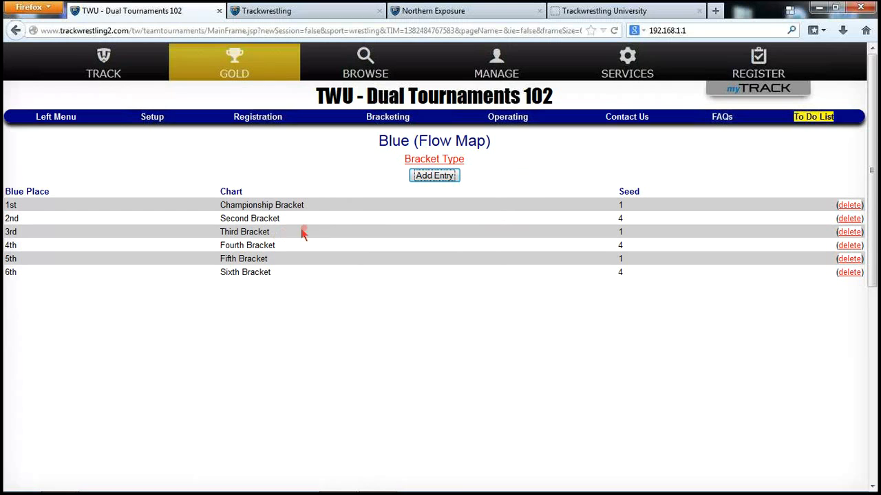
- Delete the Blue chart from the tournament teams, confirming with "deleteentirechart"
{"action": "left_click", "coordinate": [155, 124]}
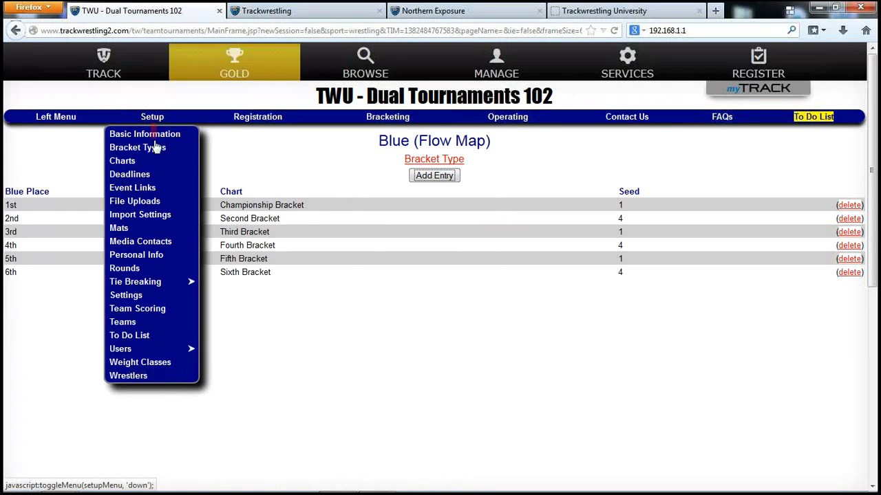
{"action": "left_click", "coordinate": [128, 323]}
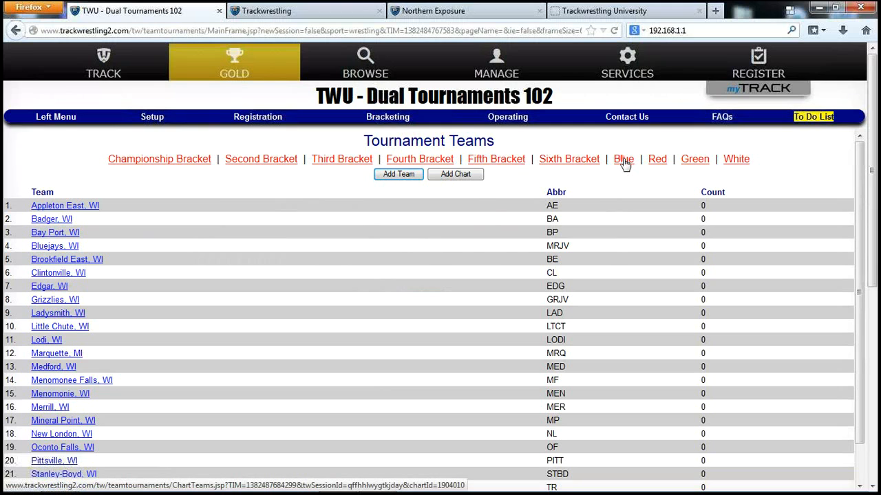
{"action": "left_click", "coordinate": [624, 161]}
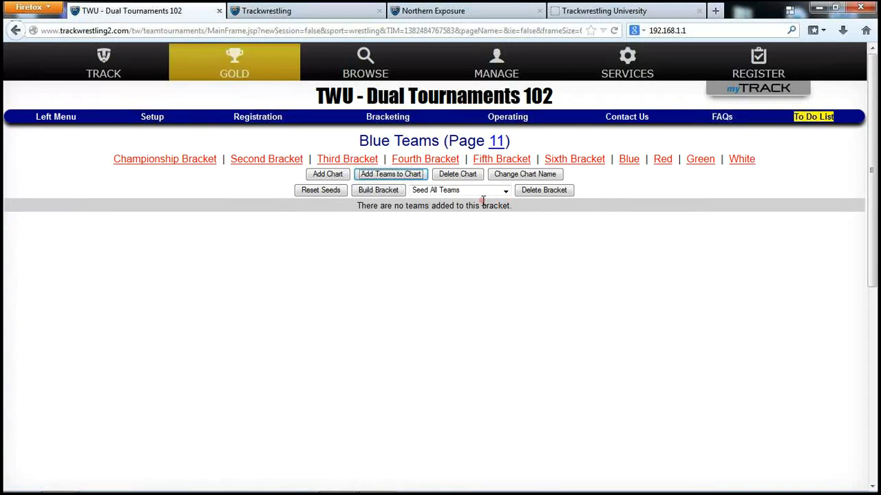
{"action": "left_click", "coordinate": [456, 177]}
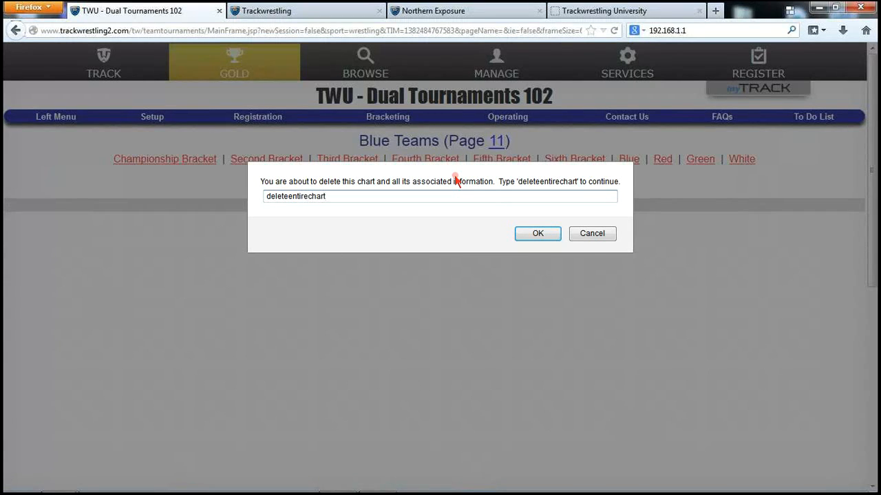
{"action": "left_click", "coordinate": [537, 234]}
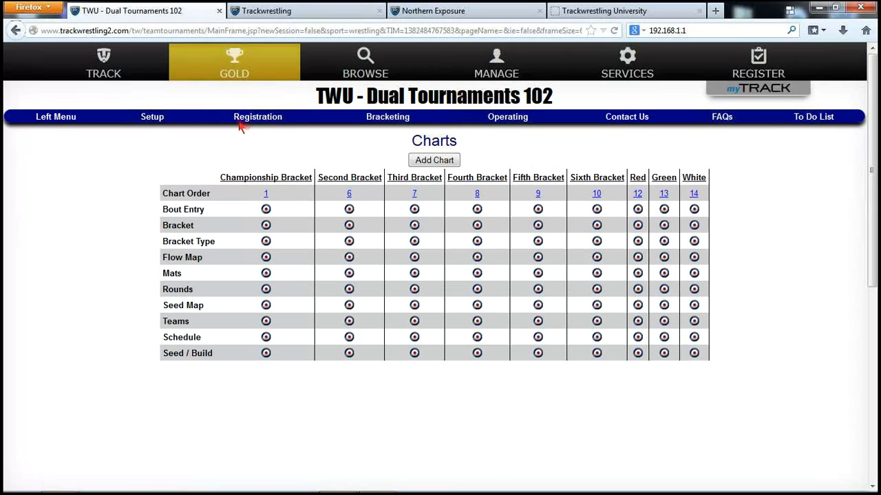
- Add a new chart named Blue on the tournament teams page
{"action": "left_click", "coordinate": [154, 117]}
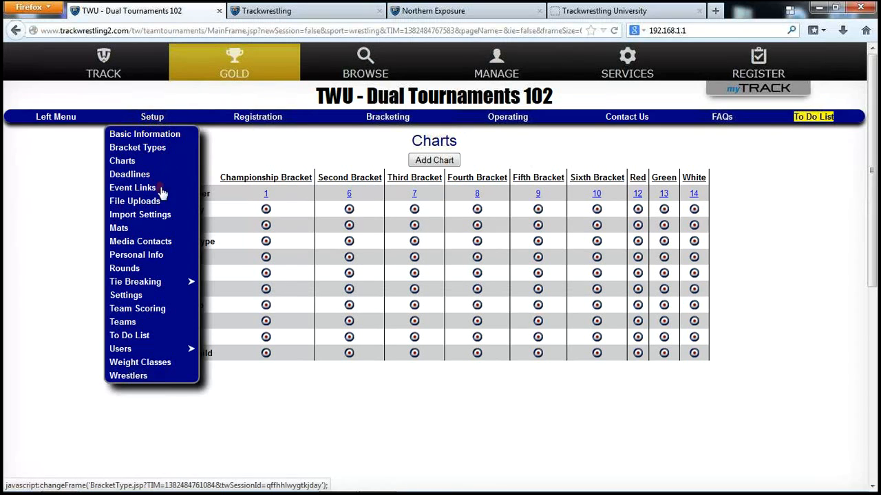
{"action": "left_click", "coordinate": [128, 322]}
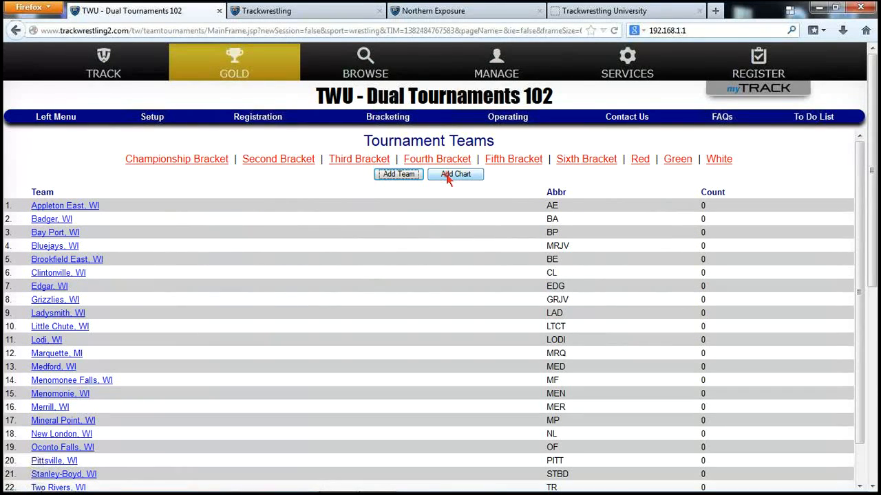
{"action": "left_click", "coordinate": [448, 176]}
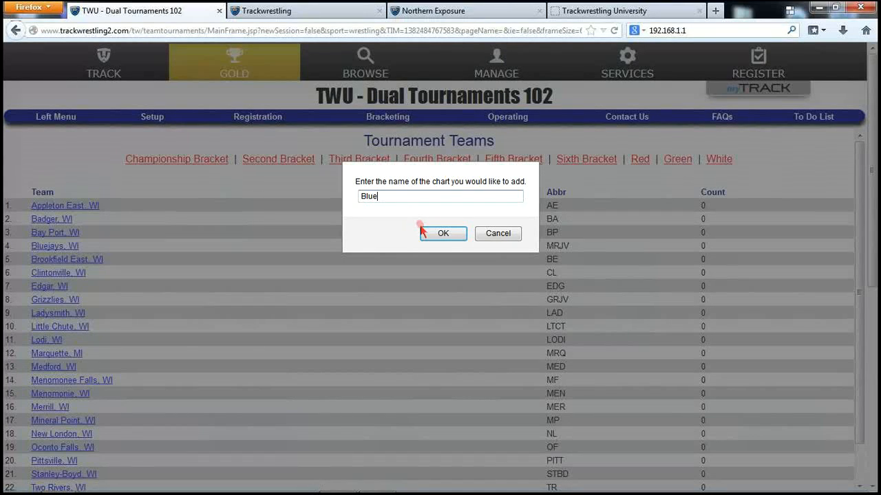
{"action": "left_click", "coordinate": [443, 234]}
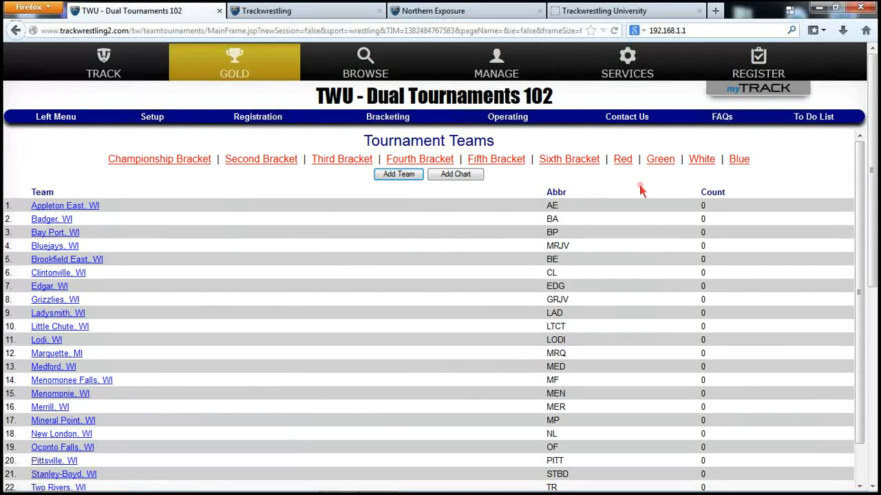
- Set the new Blue chart's bracket type to 6 Team Round Robin
{"action": "left_click", "coordinate": [150, 118]}
{"action": "left_click", "coordinate": [152, 148]}
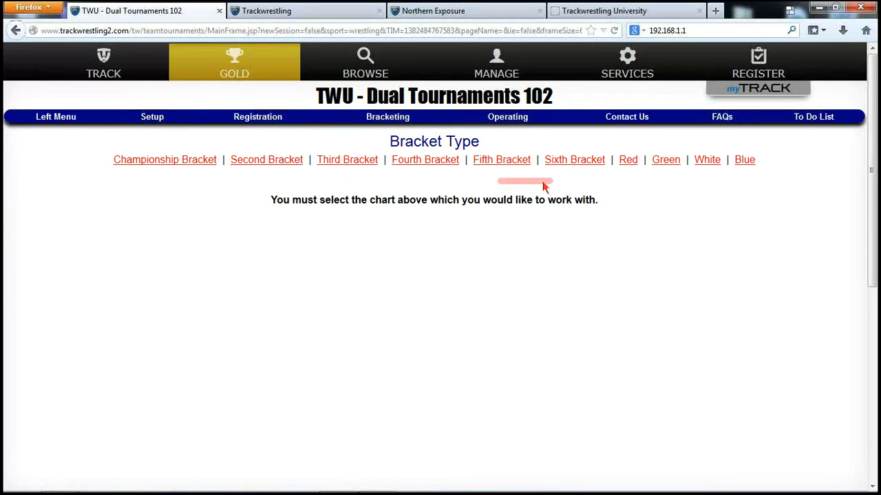
{"action": "left_click", "coordinate": [743, 164]}
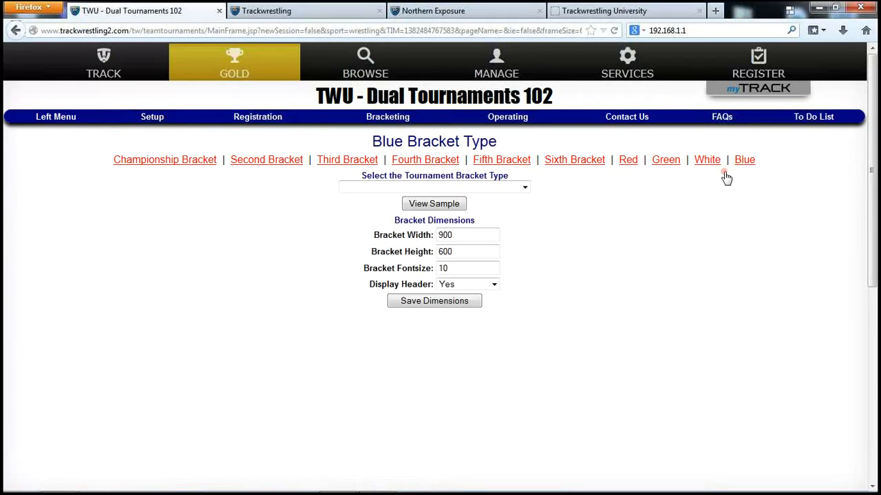
{"action": "left_click", "coordinate": [495, 189]}
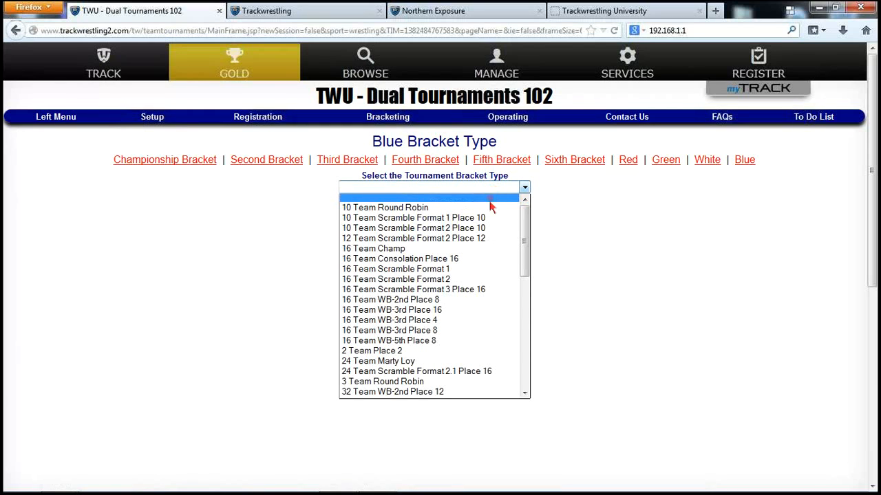
{"action": "scroll", "coordinate": [448, 293], "scroll_direction": "down", "scroll_amount": 4}
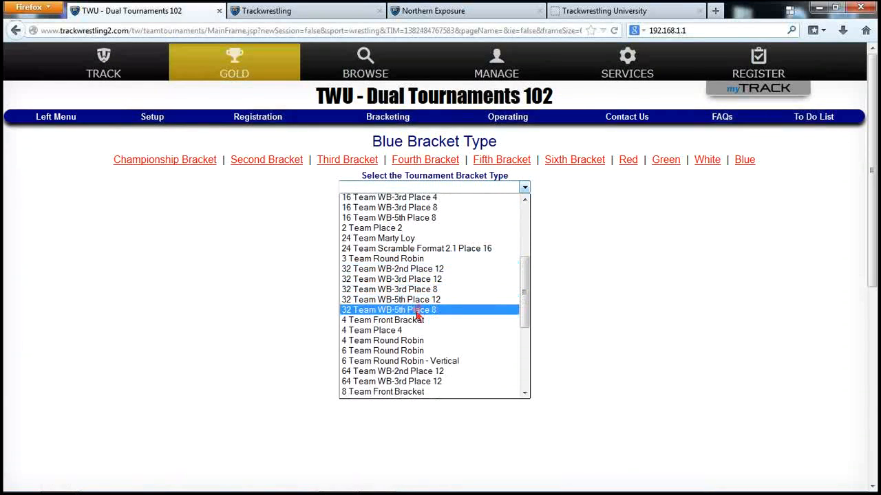
{"action": "left_click", "coordinate": [412, 352]}
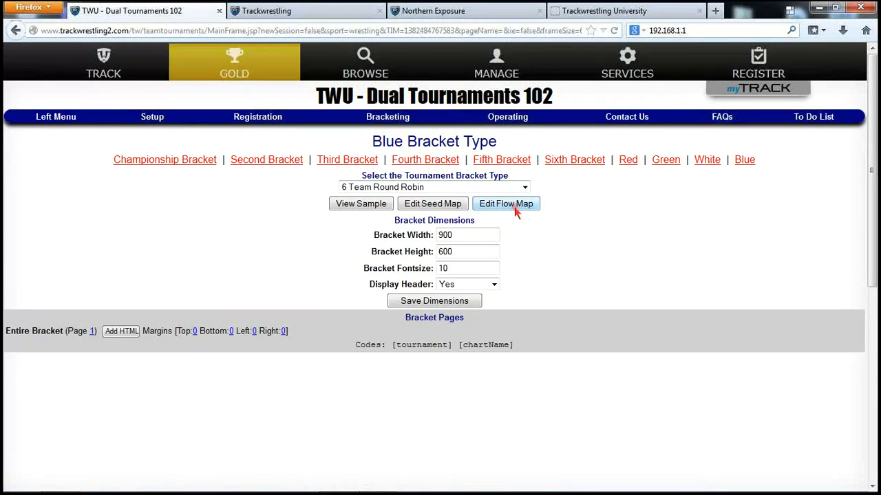
- Add a flow map entry to the Blue chart sending place 1 to the Championship Bracket as seed 1
{"action": "left_click", "coordinate": [515, 209]}
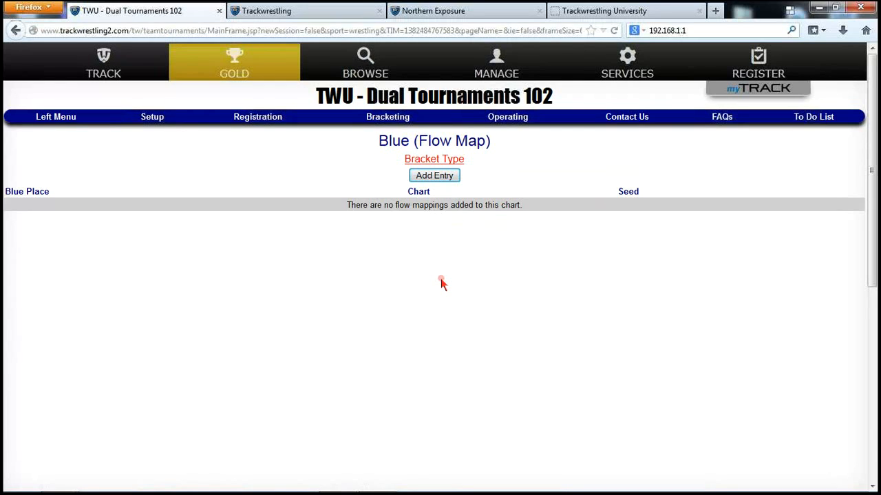
{"action": "left_click", "coordinate": [430, 177]}
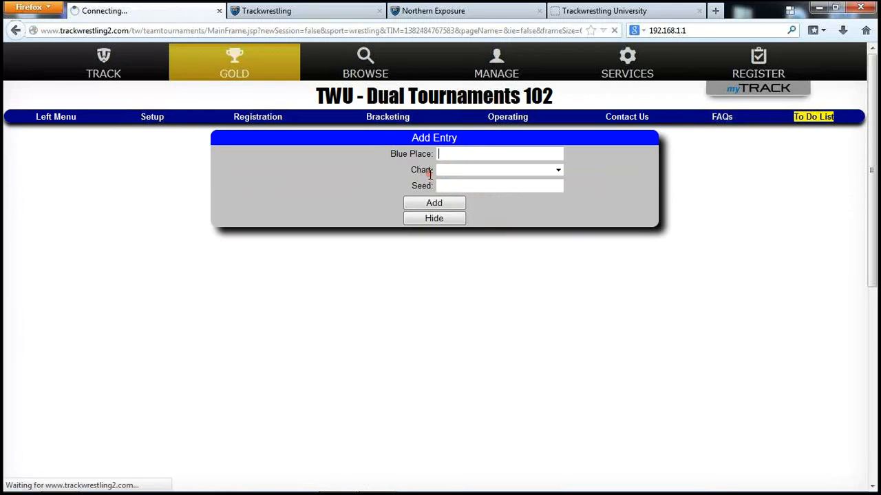
{"action": "left_click", "coordinate": [455, 154]}
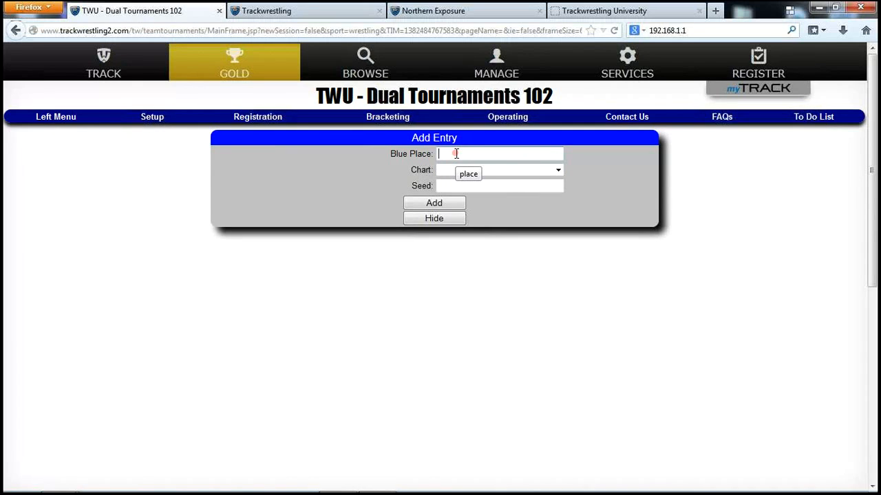
{"action": "type", "text": "1"}
{"action": "left_click", "coordinate": [457, 173]}
{"action": "left_click", "coordinate": [465, 191]}
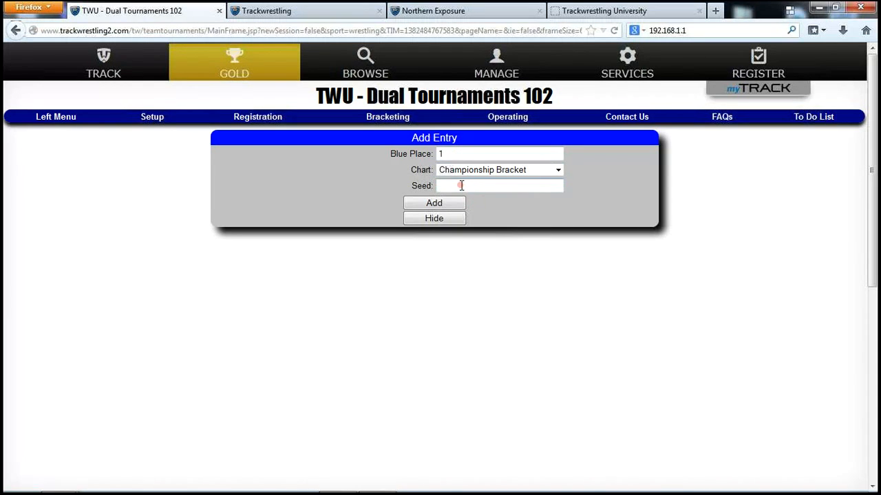
{"action": "left_click", "coordinate": [461, 186]}
{"action": "type", "text": "1"}
{"action": "left_click", "coordinate": [451, 205]}
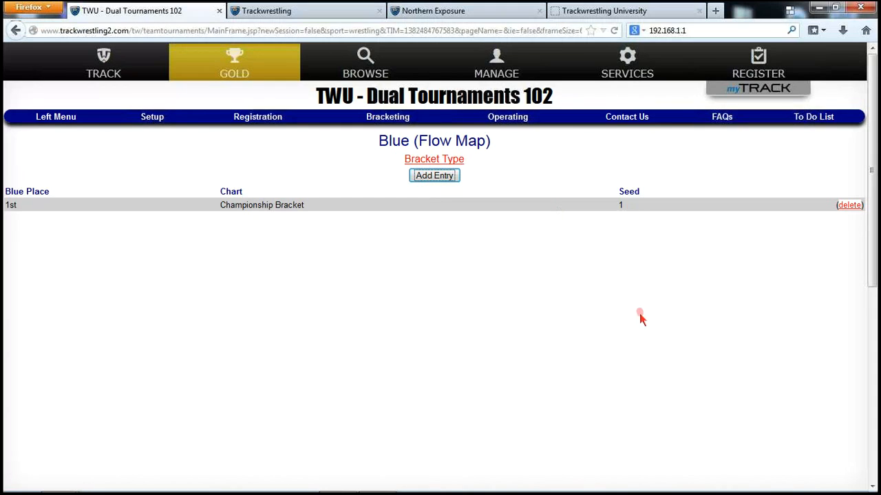
- Add a flow map entry to the Blue chart sending place 2 to the Second Bracket as seed 4
{"action": "left_click", "coordinate": [434, 181]}
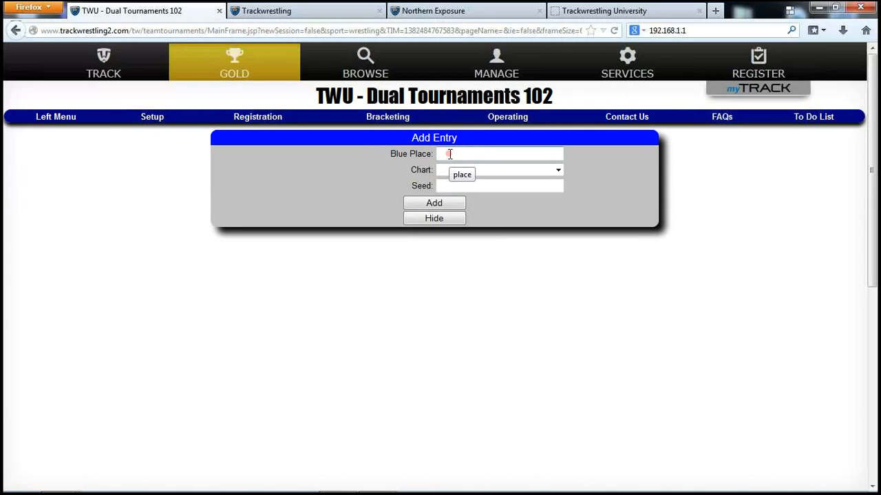
{"action": "type", "text": "2"}
{"action": "left_click", "coordinate": [452, 172]}
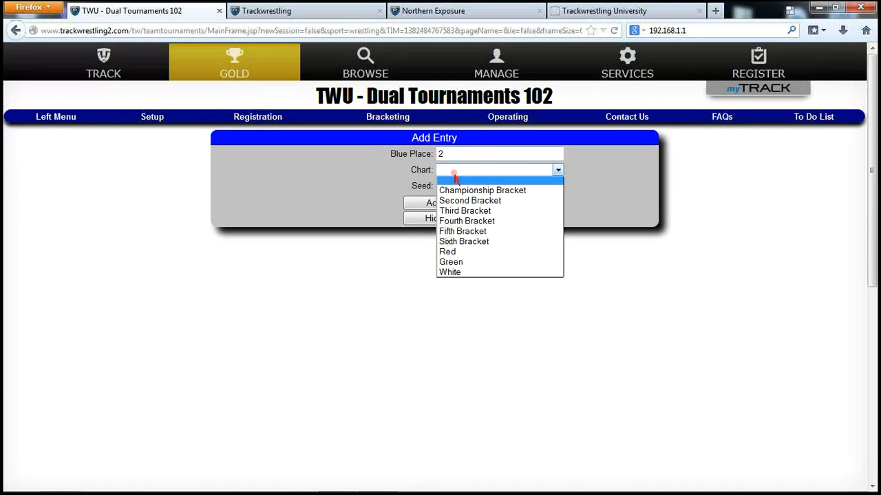
{"action": "left_click", "coordinate": [465, 199]}
{"action": "left_click", "coordinate": [461, 187]}
{"action": "type", "text": "4"}
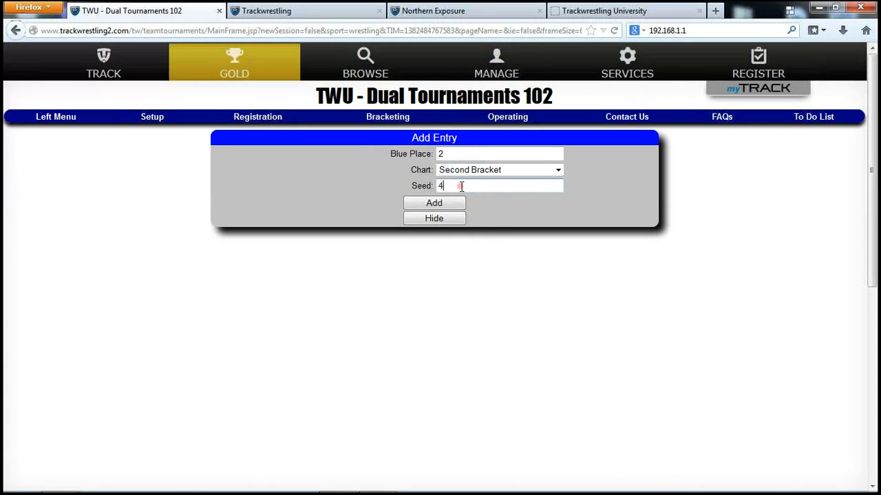
{"action": "left_click", "coordinate": [452, 202]}
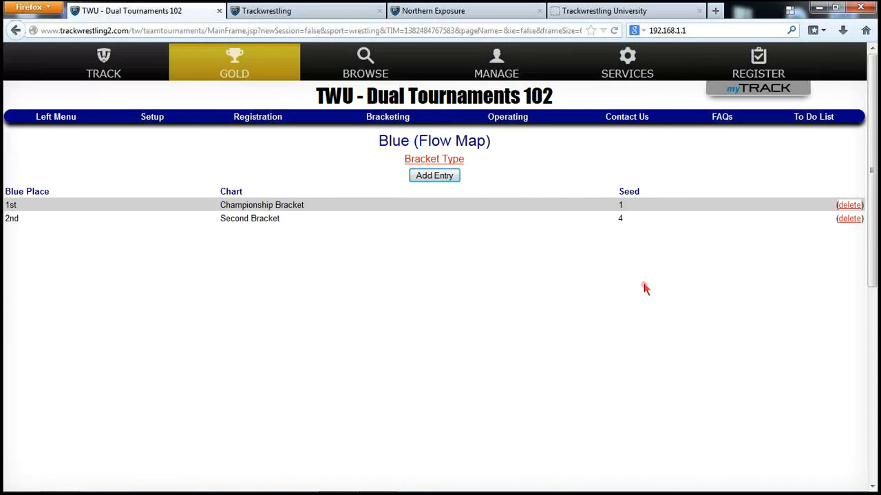
- Add a flow map entry to the Blue chart sending place 3 to the Third Bracket as seed 1
{"action": "left_click", "coordinate": [434, 177]}
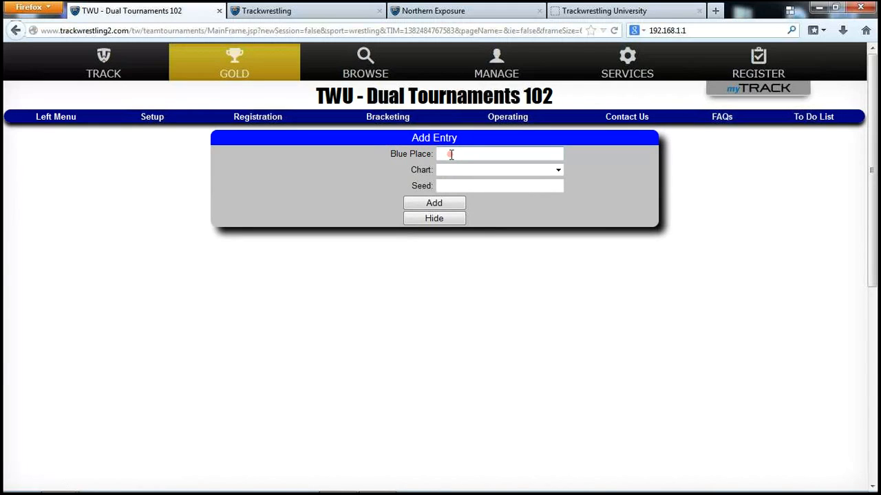
{"action": "type", "text": "3"}
{"action": "left_click", "coordinate": [456, 172]}
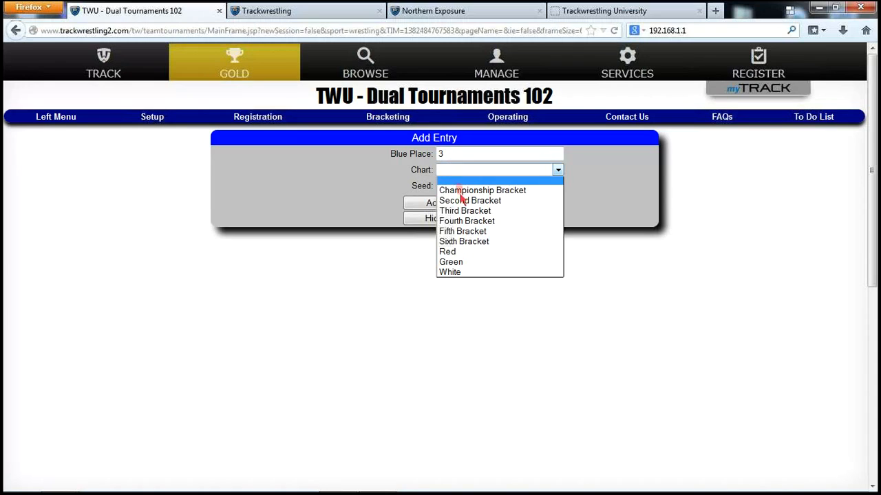
{"action": "left_click", "coordinate": [465, 212]}
{"action": "left_click", "coordinate": [452, 187]}
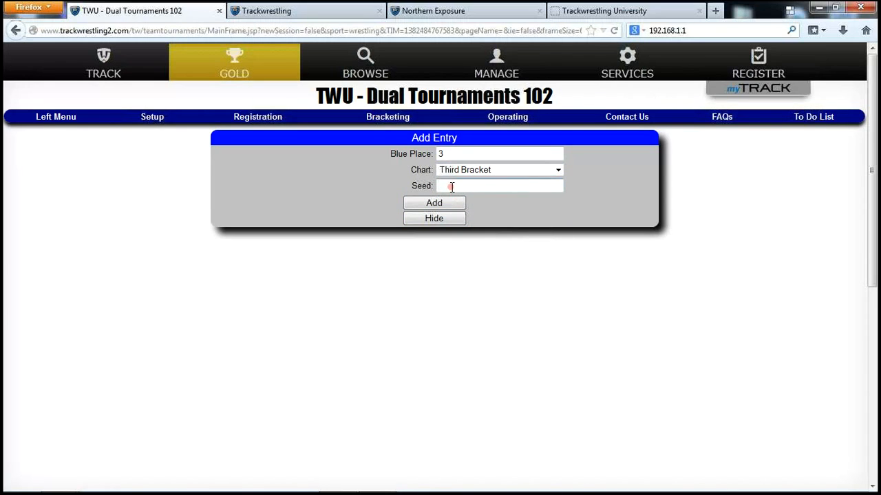
{"action": "left_click", "coordinate": [457, 202]}
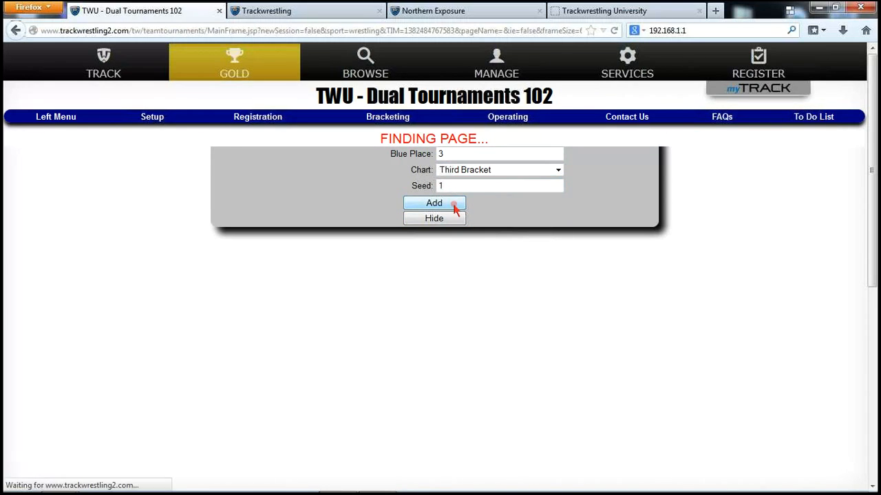
- Add a flow map entry to the Blue chart sending place 4 to the Fourth Bracket as seed 4
{"action": "left_click", "coordinate": [434, 175]}
{"action": "left_click", "coordinate": [446, 154]}
{"action": "type", "text": "4"}
{"action": "left_click", "coordinate": [452, 171]}
{"action": "left_click", "coordinate": [458, 220]}
{"action": "left_click", "coordinate": [452, 187]}
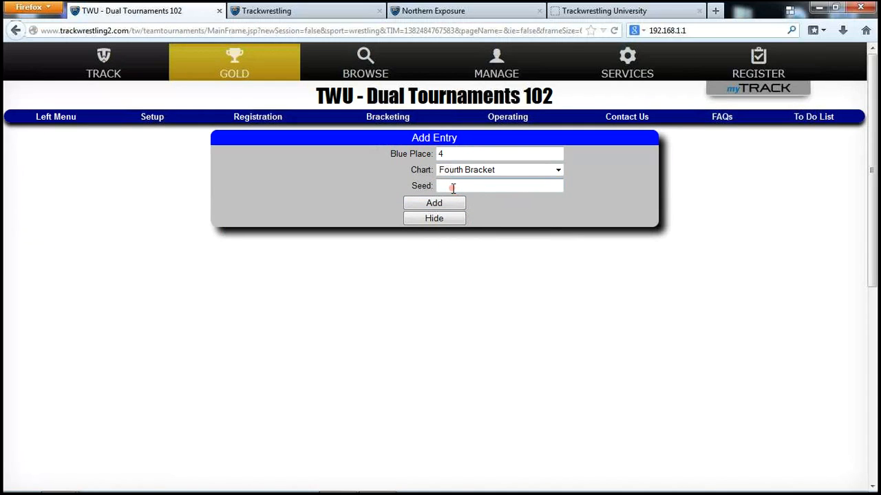
{"action": "type", "text": "4"}
{"action": "left_click", "coordinate": [456, 204]}
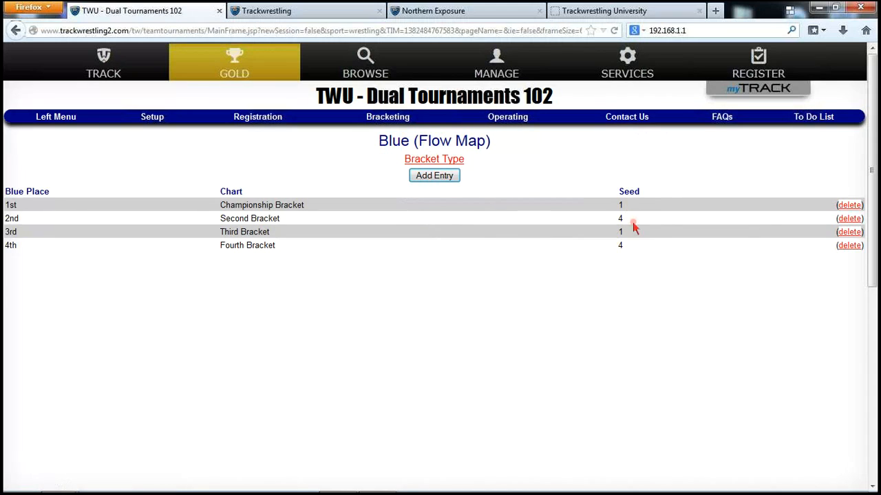
- Add a flow map entry to the Blue chart sending place 5 to the Fifth Bracket as seed 1
{"action": "left_click", "coordinate": [435, 178]}
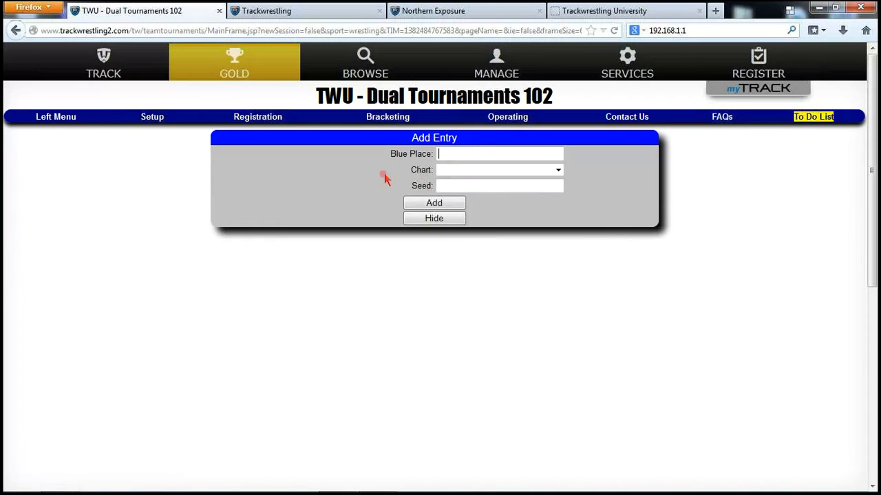
{"action": "type", "text": "5"}
{"action": "left_click", "coordinate": [558, 170]}
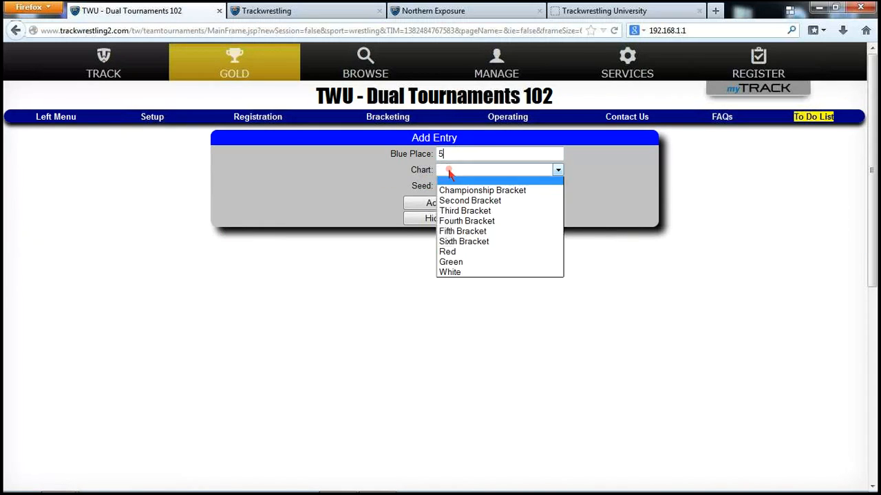
{"action": "left_click", "coordinate": [465, 232]}
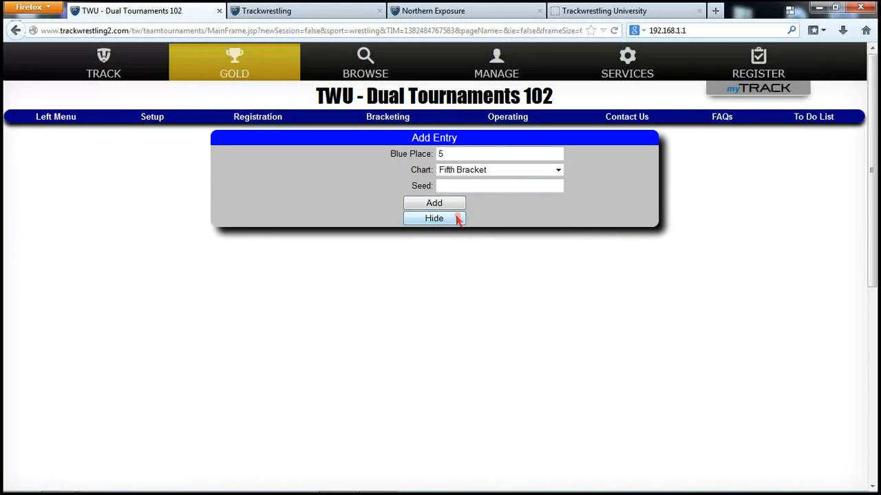
{"action": "type", "text": "1"}
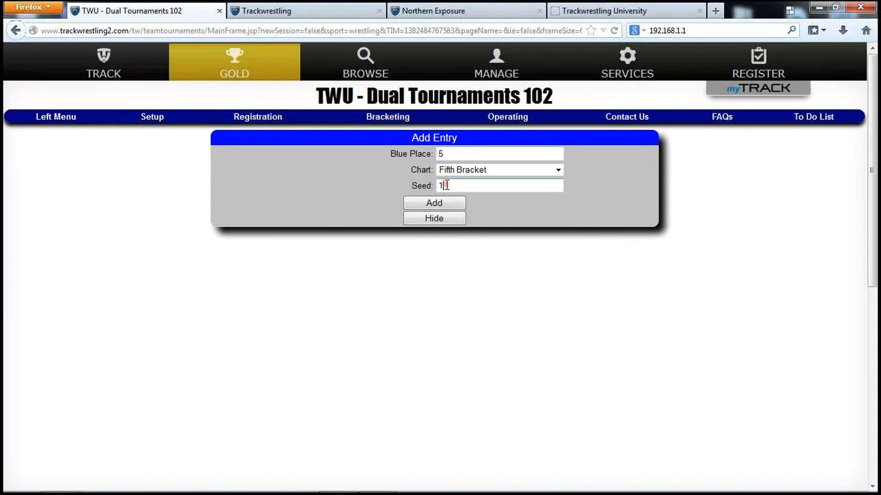
{"action": "left_click", "coordinate": [435, 204]}
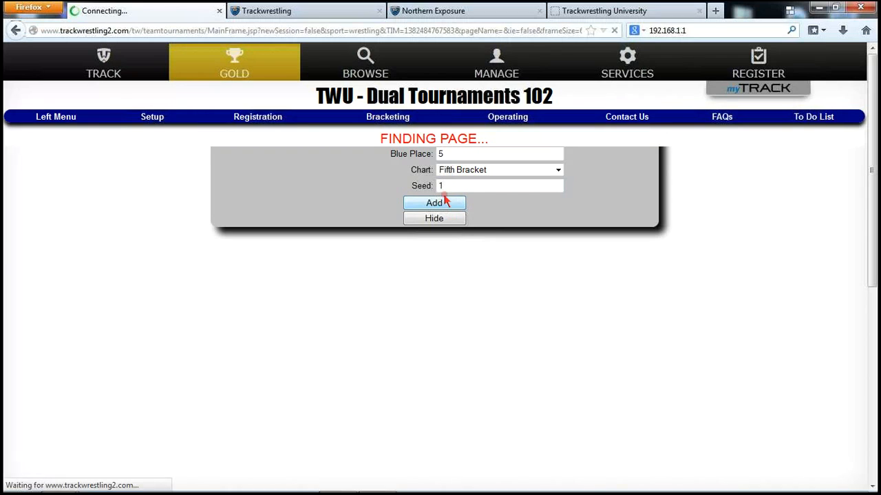
- Add a flow map entry to the Blue chart sending place 6 to the Sixth Bracket as seed 4
{"action": "left_click", "coordinate": [442, 181]}
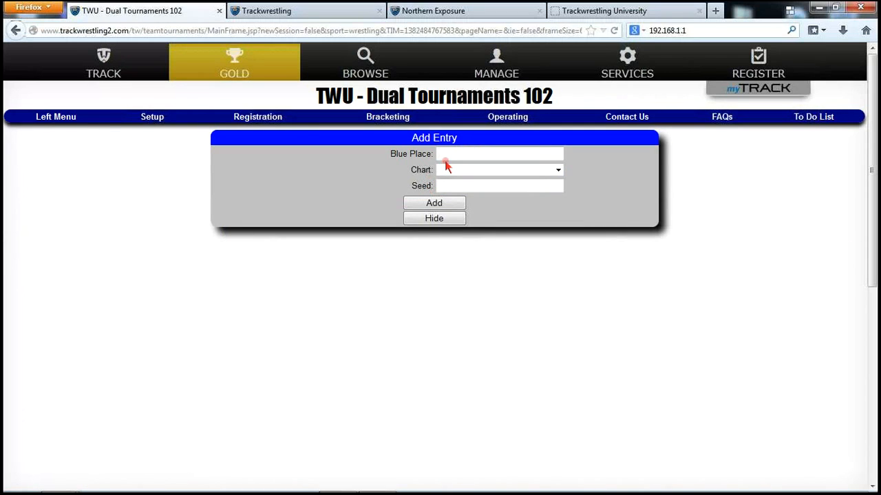
{"action": "left_click", "coordinate": [455, 172]}
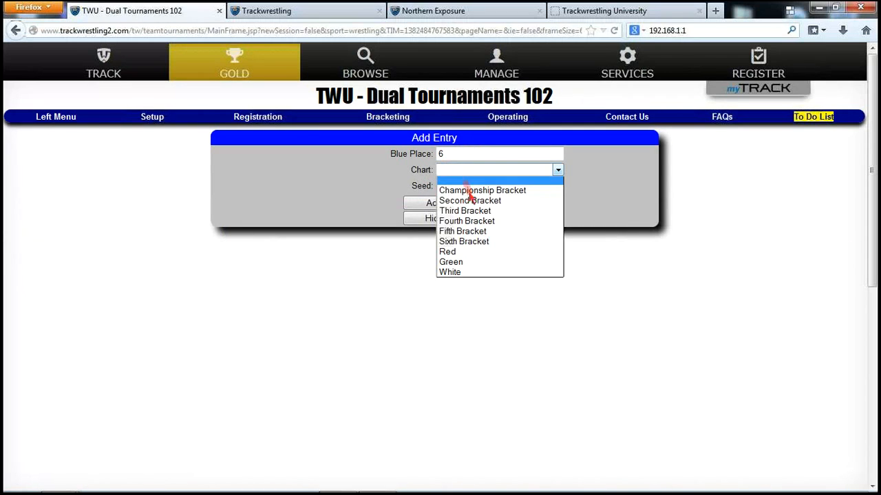
{"action": "left_click", "coordinate": [478, 242]}
{"action": "left_click", "coordinate": [444, 186]}
{"action": "type", "text": "4"}
{"action": "left_click", "coordinate": [446, 207]}
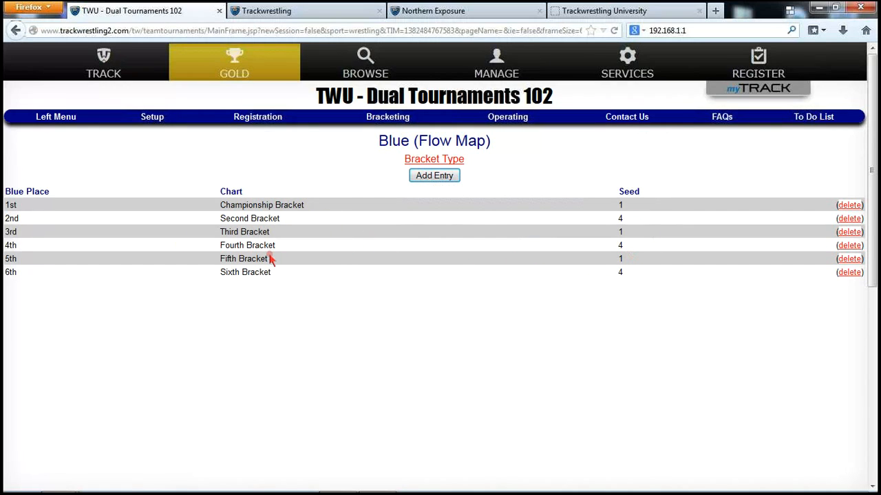
- Check the Green chart's team list and bracket type, and review the flow map of its six places
{"action": "left_click", "coordinate": [160, 123]}
{"action": "left_click", "coordinate": [131, 334]}
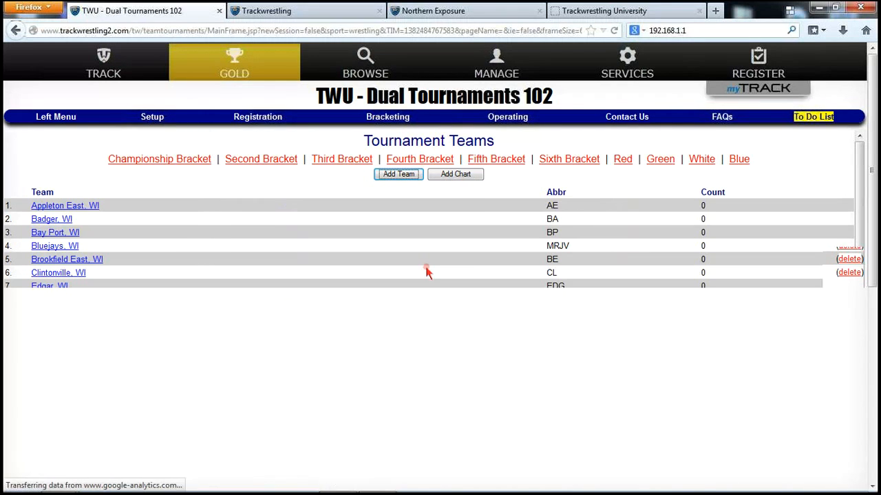
{"action": "left_click", "coordinate": [661, 162]}
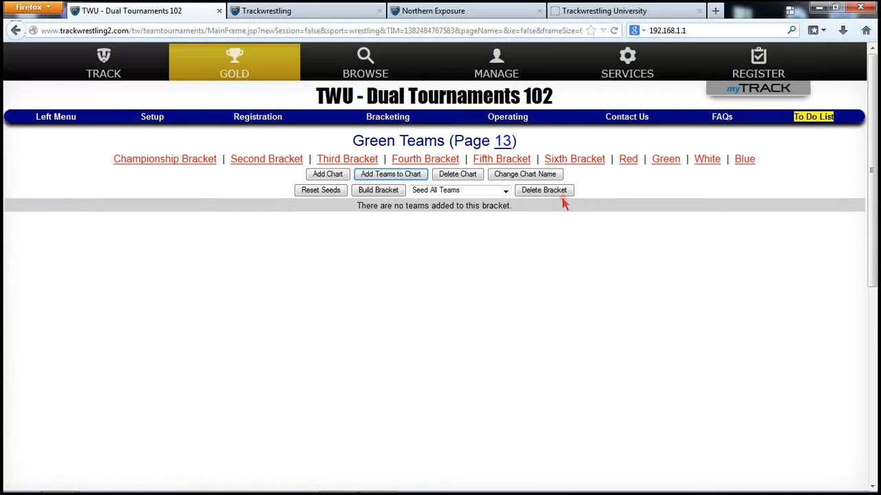
{"action": "mouse_move", "coordinate": [146, 119]}
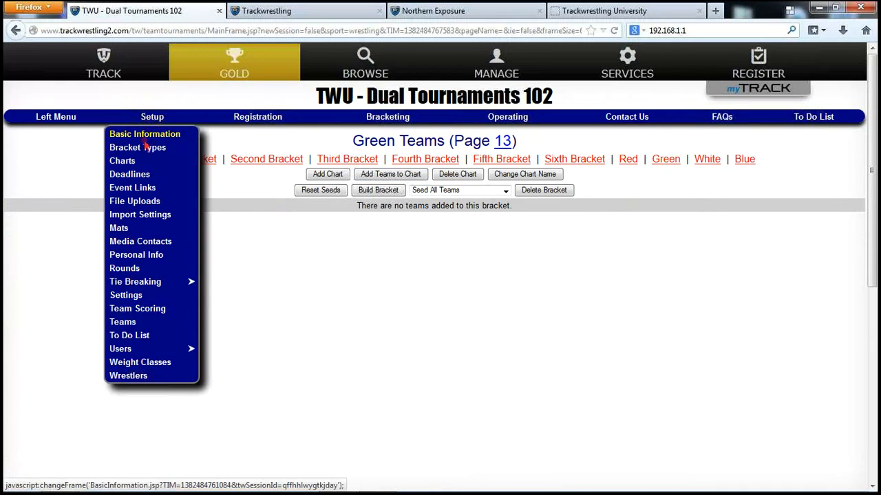
{"action": "left_click", "coordinate": [142, 147]}
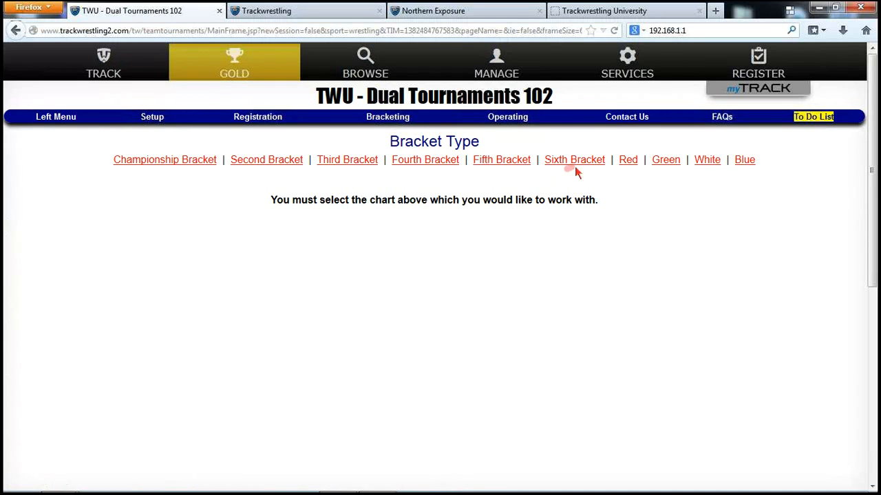
{"action": "left_click", "coordinate": [664, 161]}
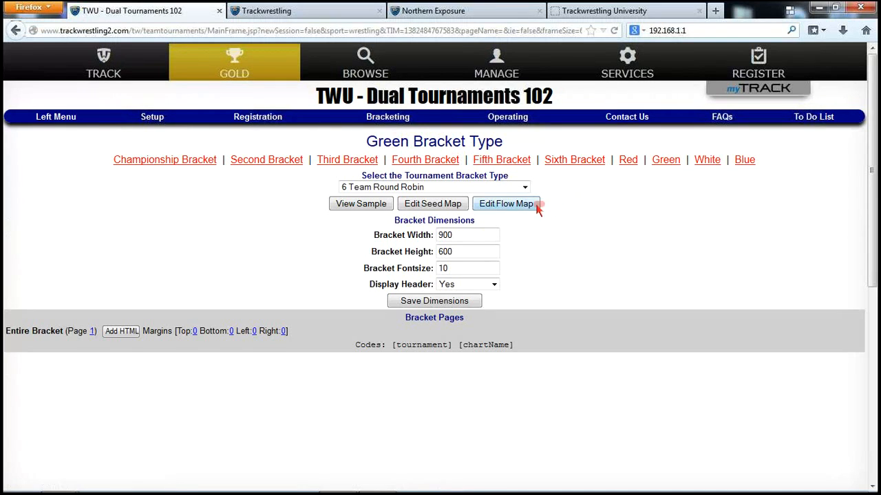
{"action": "left_click", "coordinate": [505, 204]}
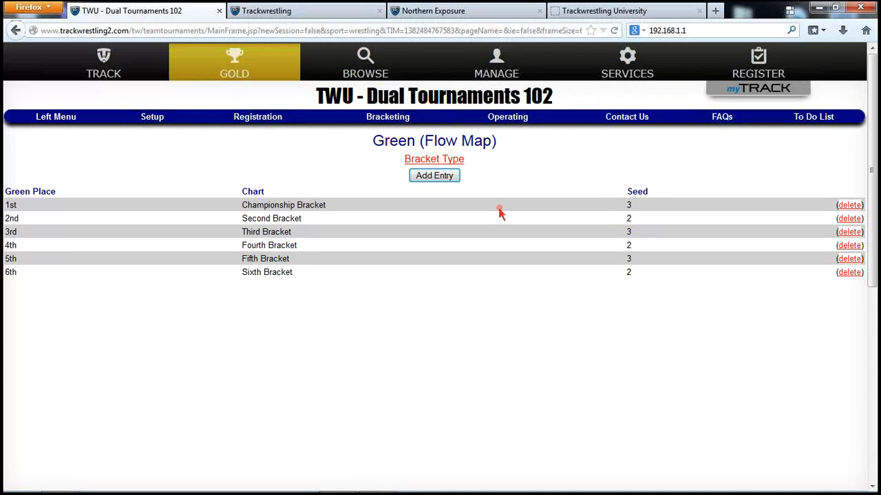
- Copy the current state of the tournament over to the testing site from the import settings page
{"action": "left_click", "coordinate": [148, 120]}
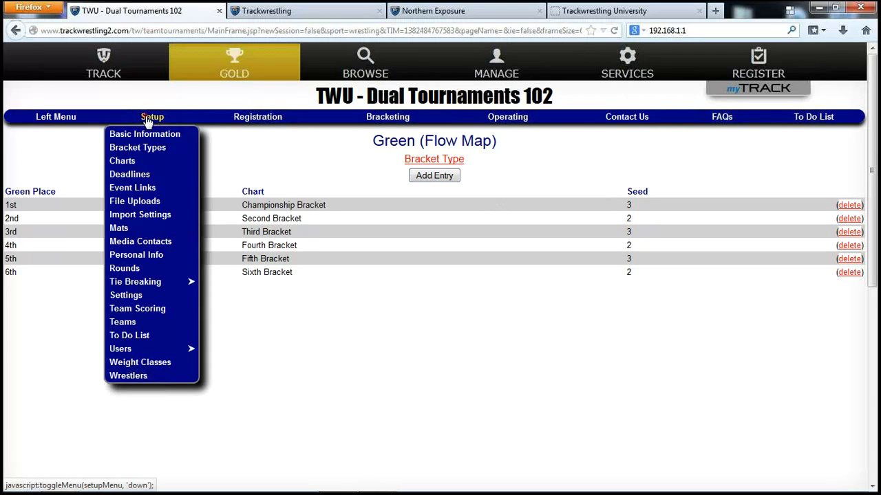
{"action": "left_click", "coordinate": [140, 216]}
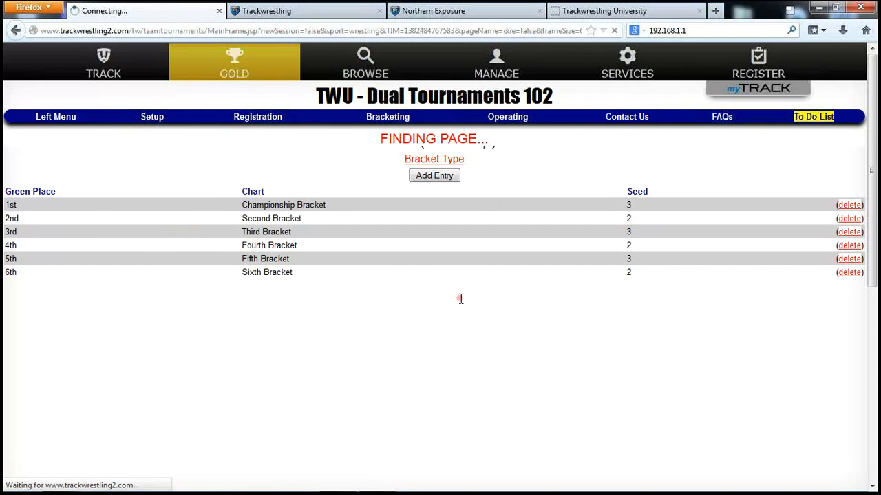
{"action": "scroll", "coordinate": [481, 360], "scroll_direction": "down", "scroll_amount": 3}
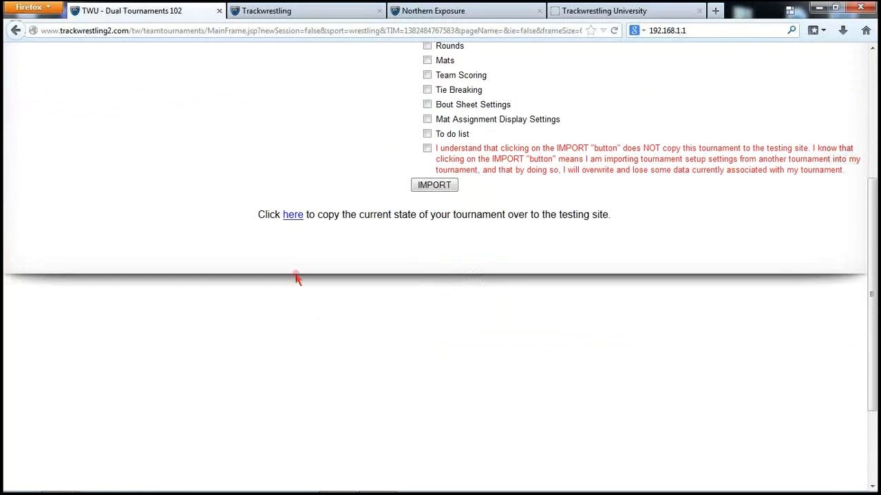
{"action": "left_click", "coordinate": [292, 216]}
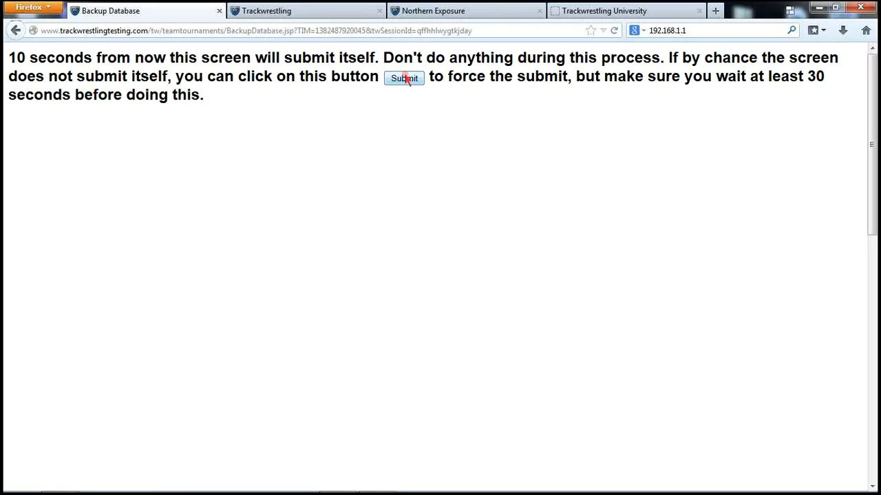
- Switch to the Northern Exposure tournament and review its statisticians' accounts and last logins
{"action": "left_click", "coordinate": [444, 15]}
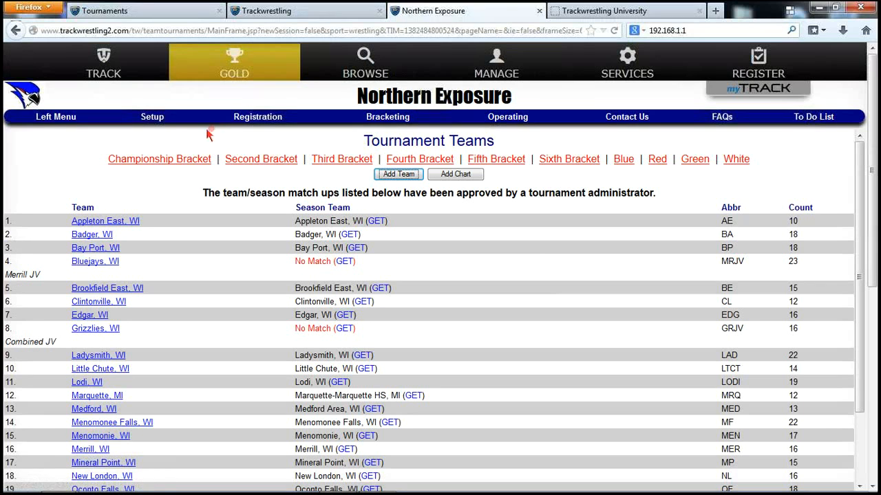
{"action": "left_click", "coordinate": [155, 118]}
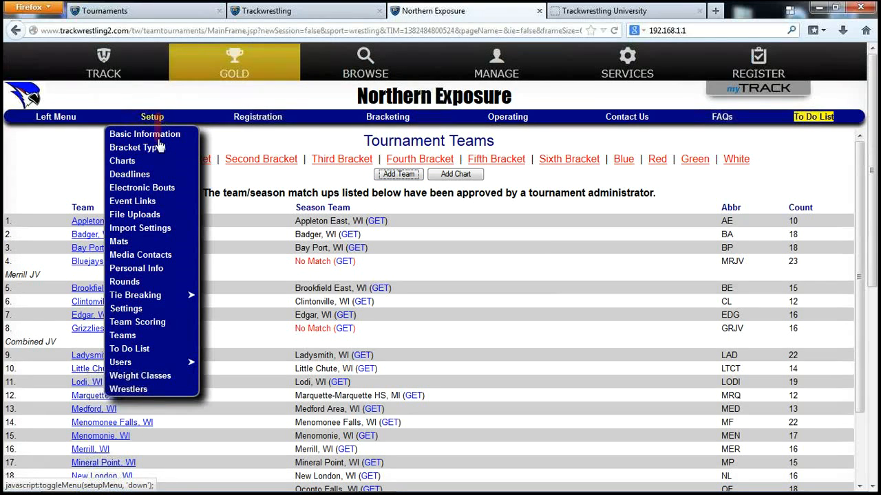
{"action": "left_click", "coordinate": [126, 365]}
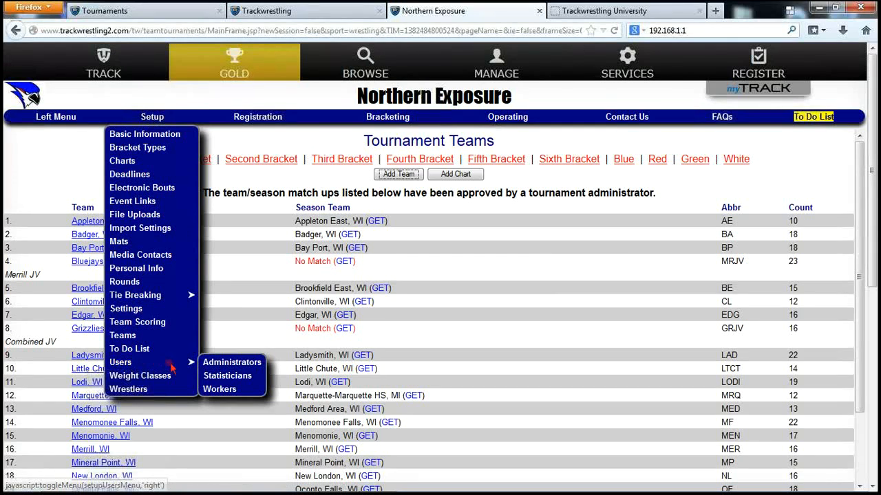
{"action": "left_click", "coordinate": [231, 380]}
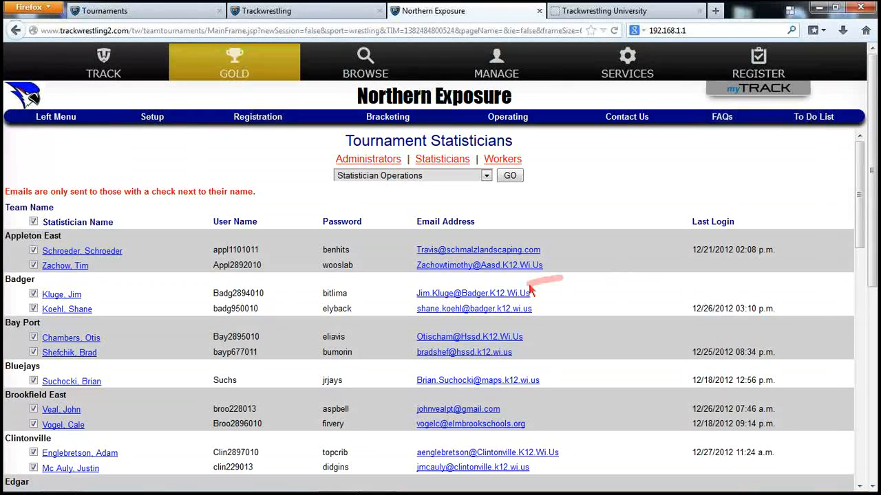
{"action": "scroll", "coordinate": [225, 263], "scroll_direction": "down", "scroll_amount": 2}
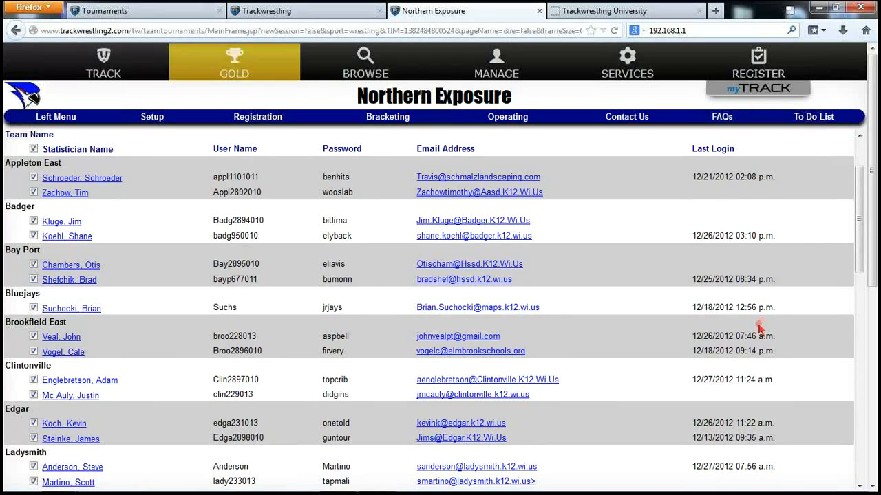
- Open Northern Exposure's tournament teams and review the Badger team's roster of wrestlers, weight classes, grades and records
{"action": "left_click", "coordinate": [154, 118]}
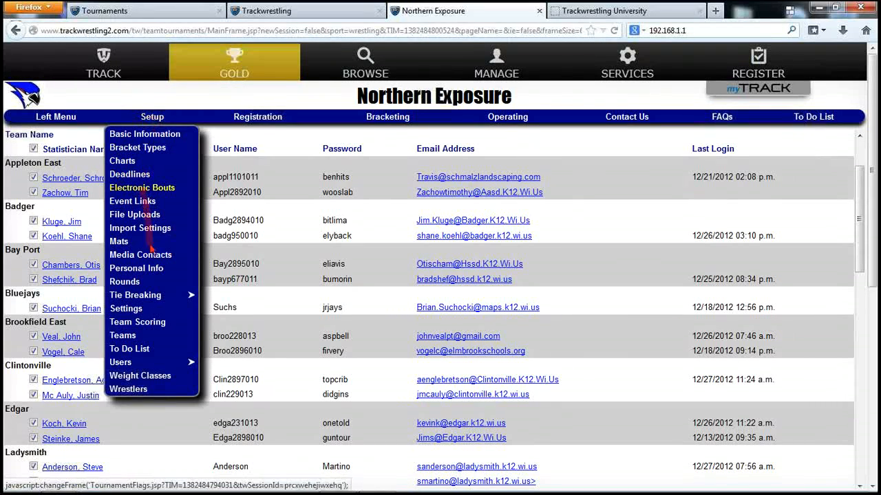
{"action": "left_click", "coordinate": [128, 335]}
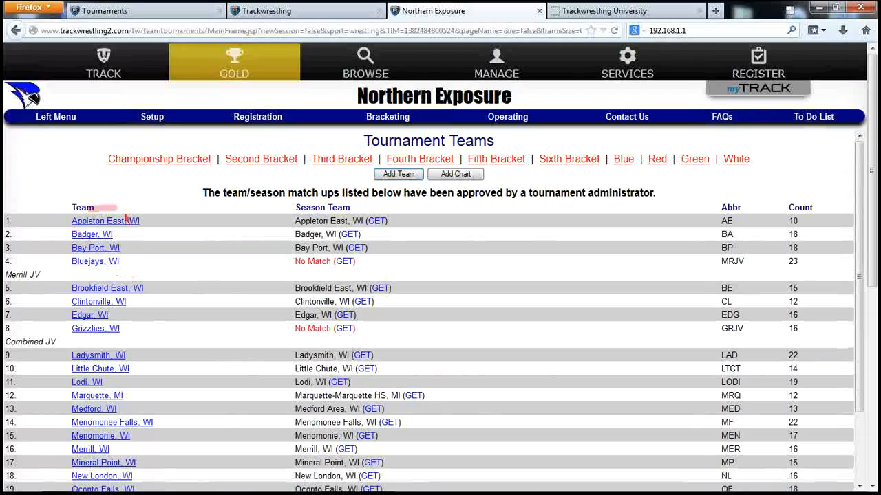
{"action": "left_click", "coordinate": [96, 238]}
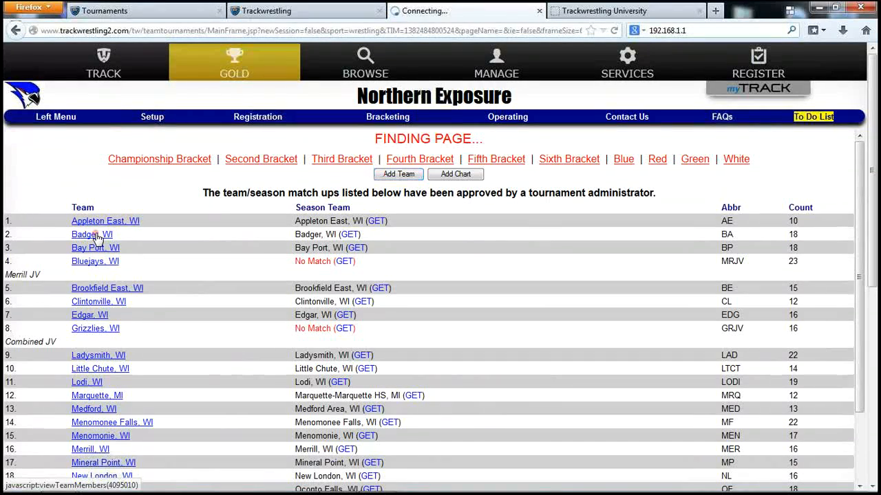
{"action": "scroll", "coordinate": [305, 263], "scroll_direction": "down", "scroll_amount": 1}
{"action": "scroll", "coordinate": [304, 264], "scroll_direction": "down", "scroll_amount": 2}
{"action": "scroll", "coordinate": [305, 261], "scroll_direction": "up", "scroll_amount": 3}
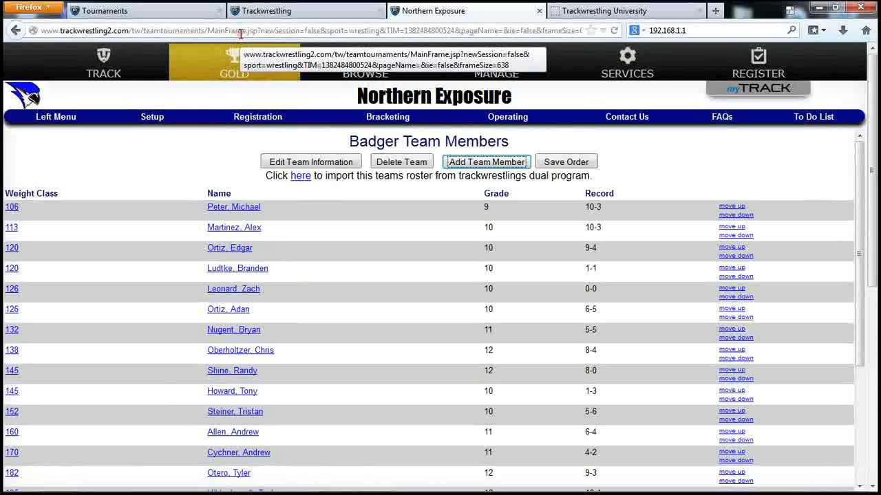
- Switch to the testing site and search its tournaments for the event name twu
{"action": "left_click", "coordinate": [155, 13]}
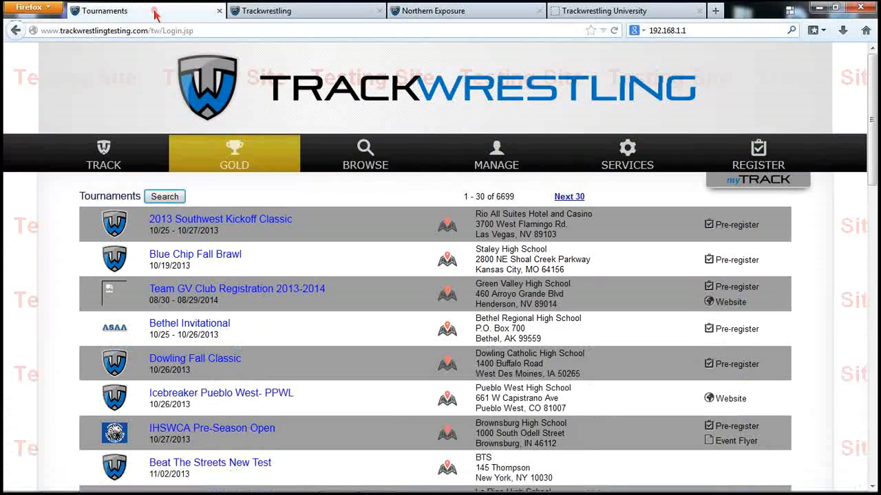
{"action": "left_click", "coordinate": [165, 198]}
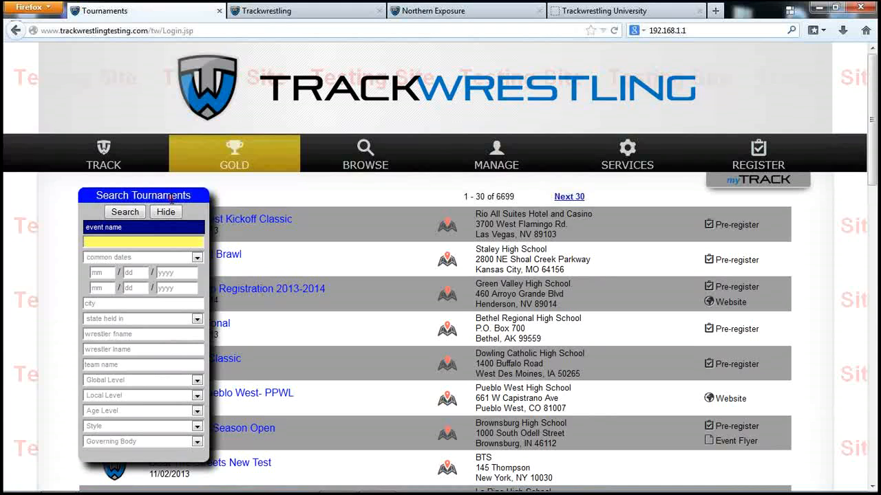
{"action": "key", "text": "Return"}
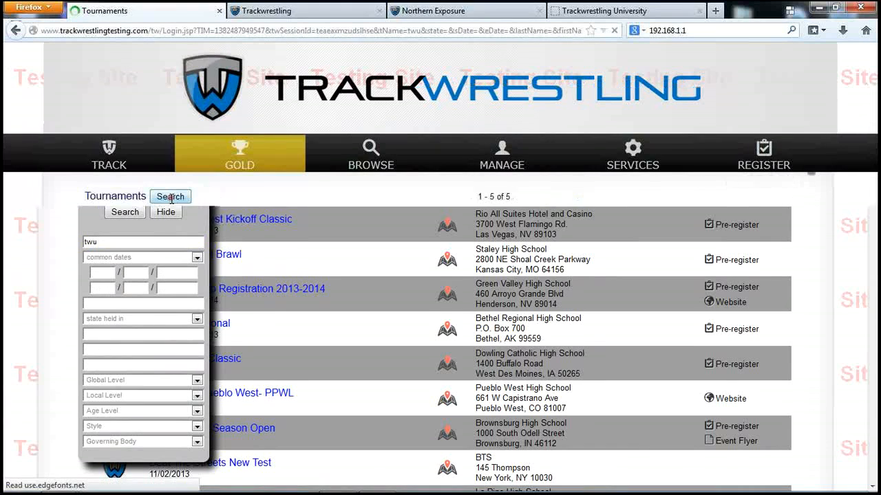
- Log in to TWU - Dual Tournaments 102 as Administrator with the account's user name and password
{"action": "left_click", "coordinate": [245, 259]}
{"action": "left_click", "coordinate": [485, 263]}
{"action": "left_click", "coordinate": [492, 303]}
{"action": "left_click", "coordinate": [472, 253]}
{"action": "type", "text": "shane"}
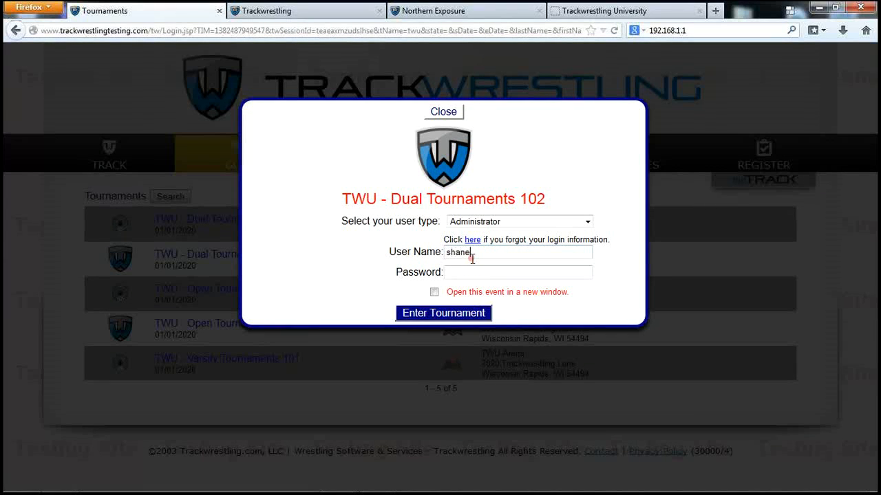
{"action": "key", "text": "Tab"}
{"action": "type", "text": "•••••••"}
{"action": "left_click", "coordinate": [484, 311]}
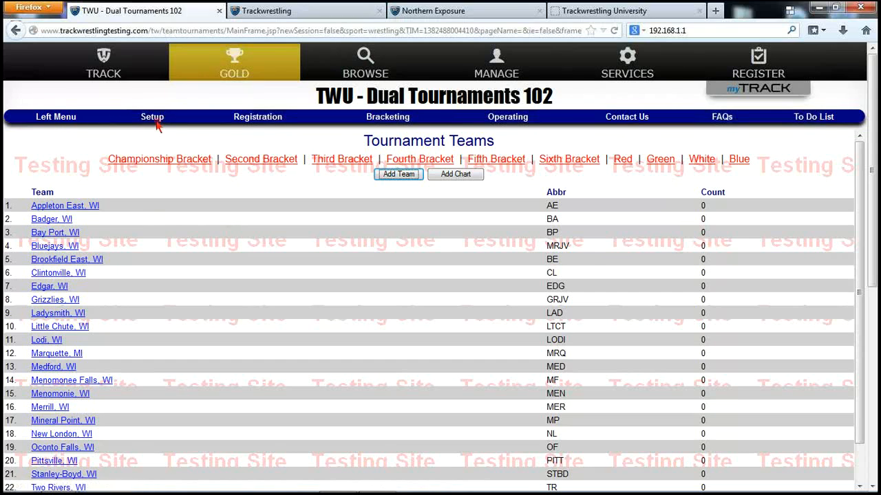
- Run Fill Weight Classes on the tournament participants to add a wrestler to every weight class for every team
{"action": "left_click", "coordinate": [253, 122]}
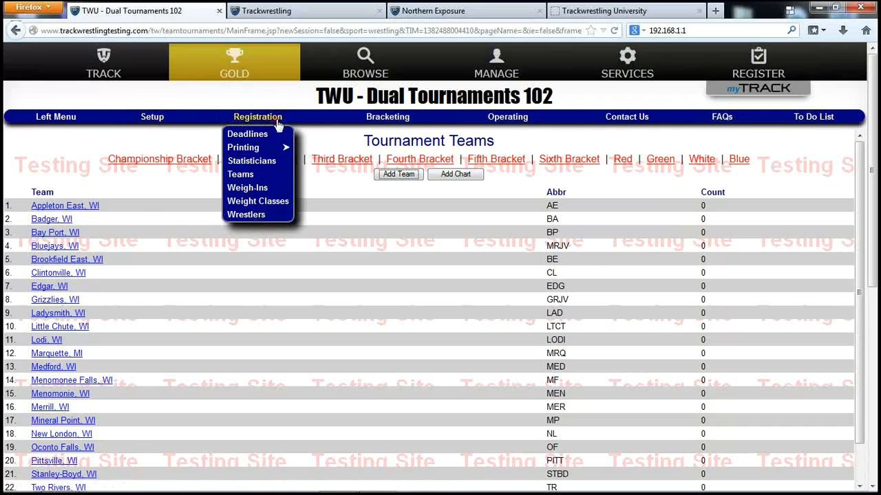
{"action": "left_click", "coordinate": [255, 216]}
{"action": "left_click", "coordinate": [423, 158]}
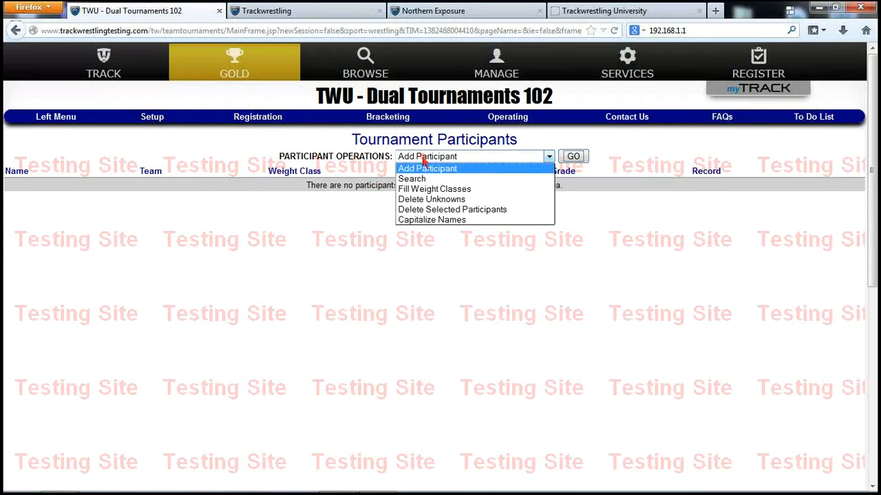
{"action": "left_click", "coordinate": [454, 190]}
{"action": "left_click", "coordinate": [572, 157]}
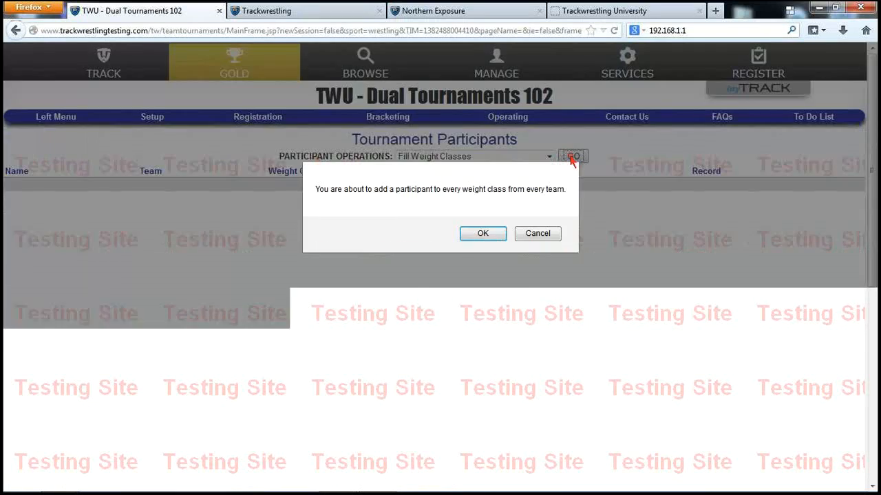
{"action": "left_click", "coordinate": [484, 235]}
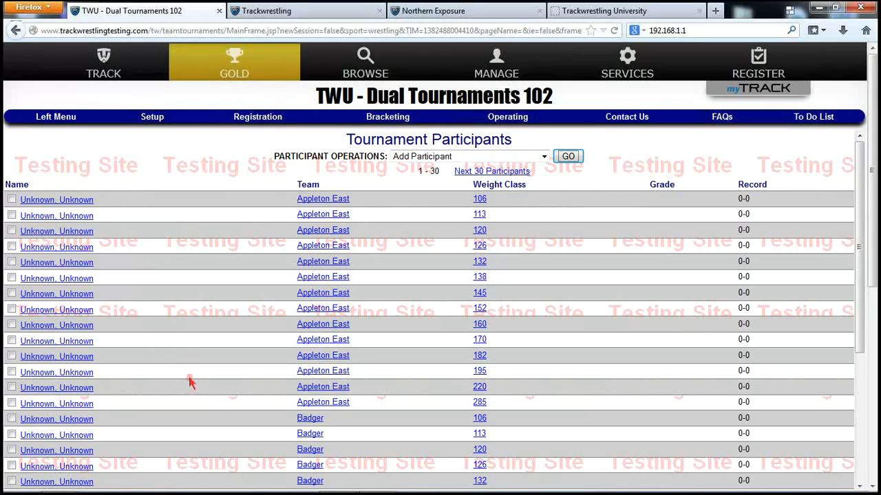
- Run the Fill Unknowns tournament operation to replace all unknown participants with random data
{"action": "left_click", "coordinate": [67, 122]}
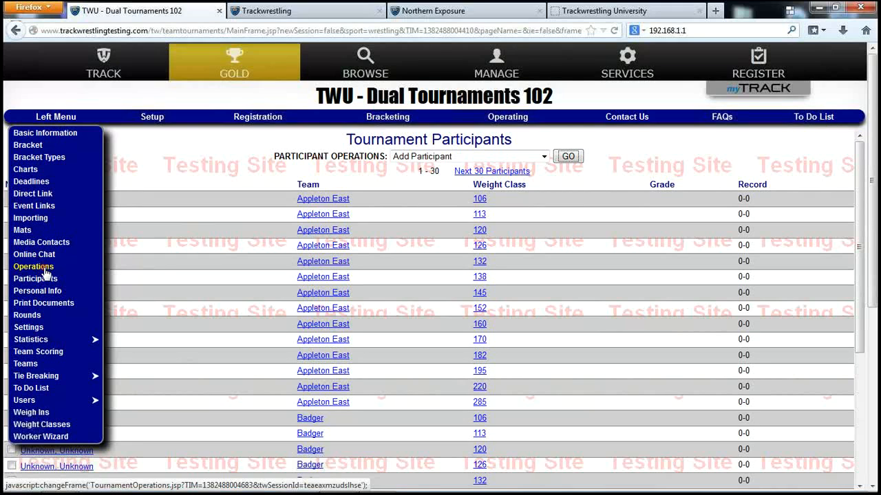
{"action": "left_click", "coordinate": [44, 271]}
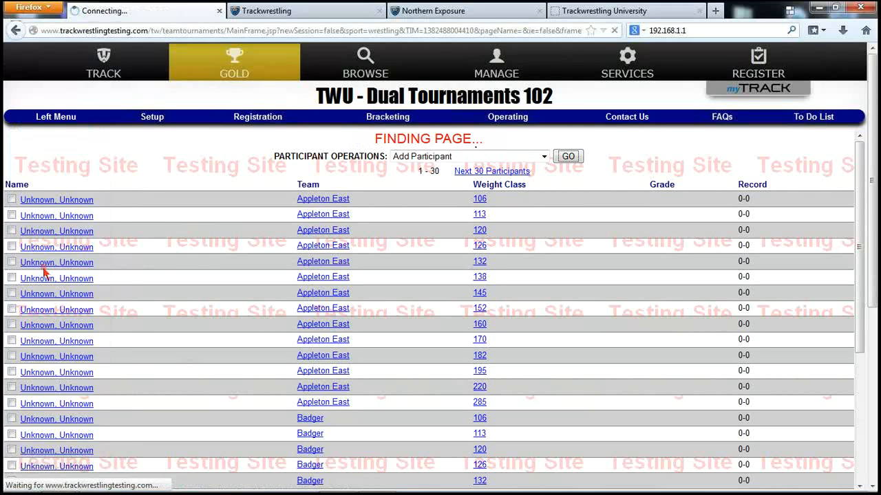
{"action": "left_click", "coordinate": [415, 169]}
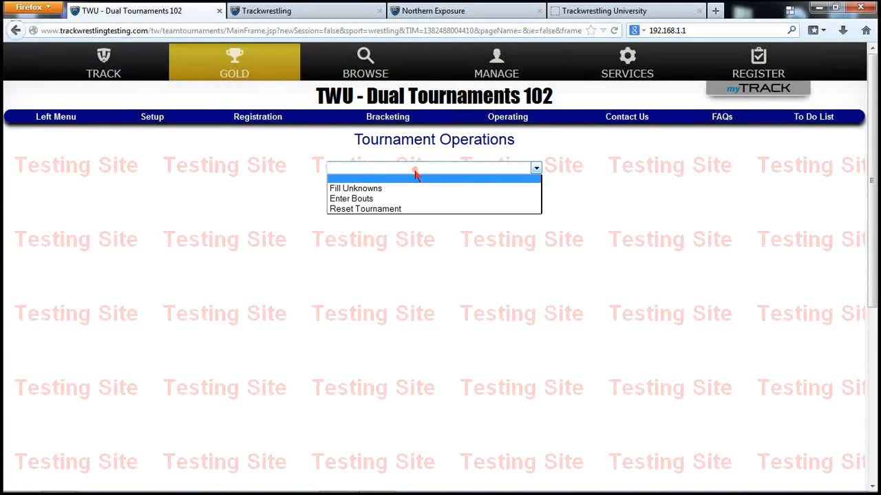
{"action": "left_click", "coordinate": [375, 193]}
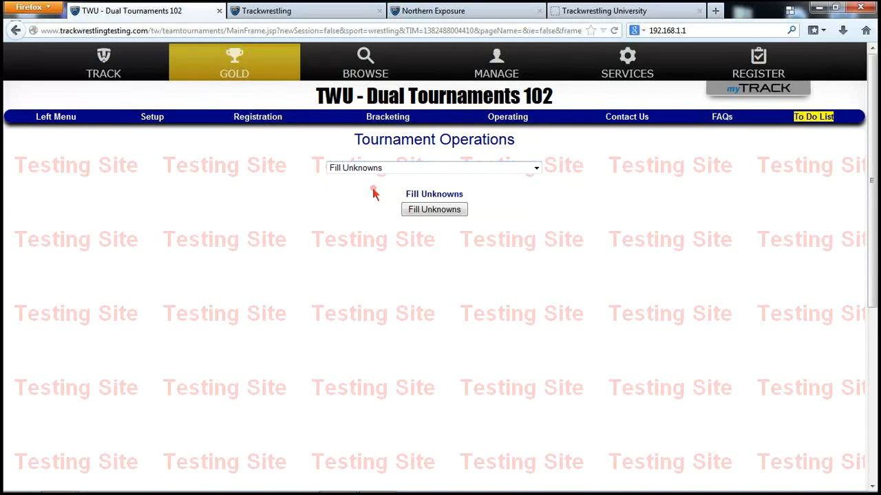
{"action": "left_click", "coordinate": [453, 209]}
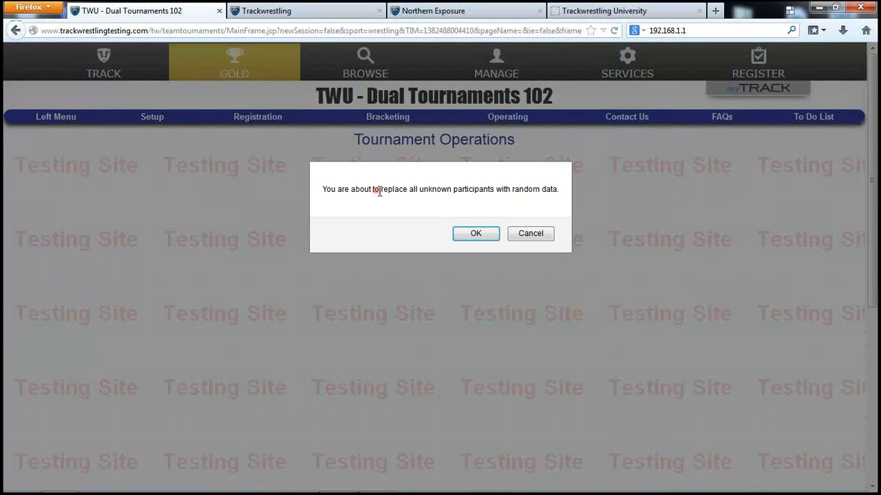
{"action": "left_click", "coordinate": [477, 234]}
{"action": "left_click", "coordinate": [530, 235]}
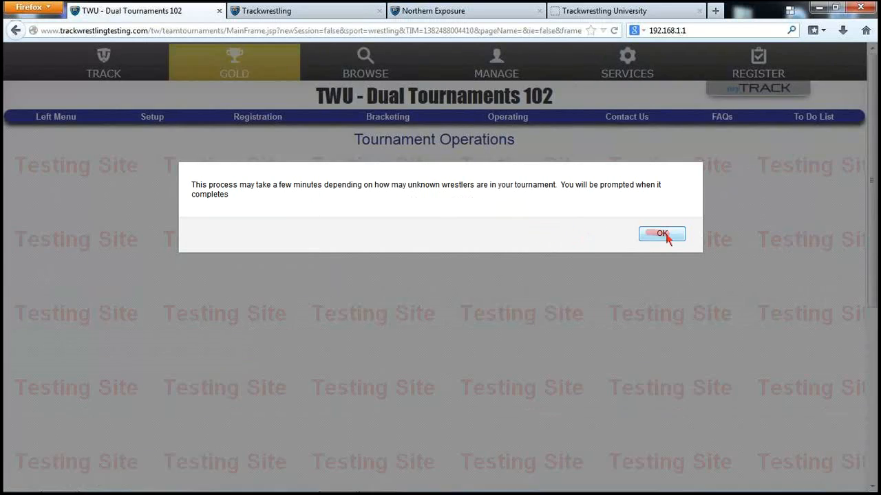
{"action": "left_click", "coordinate": [661, 234]}
- Open the tournament's wrestlers list to check the participants' names, teams, weight classes and records
{"action": "left_click", "coordinate": [152, 117]}
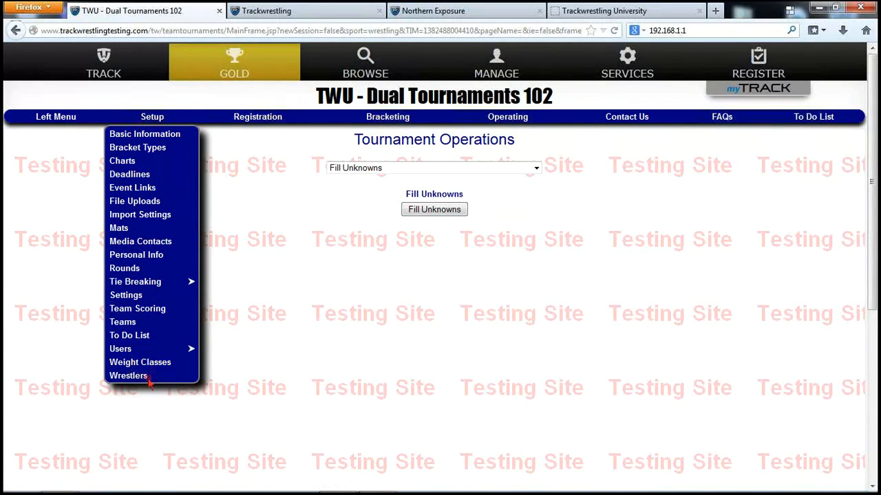
{"action": "left_click", "coordinate": [159, 117]}
{"action": "left_click", "coordinate": [131, 376]}
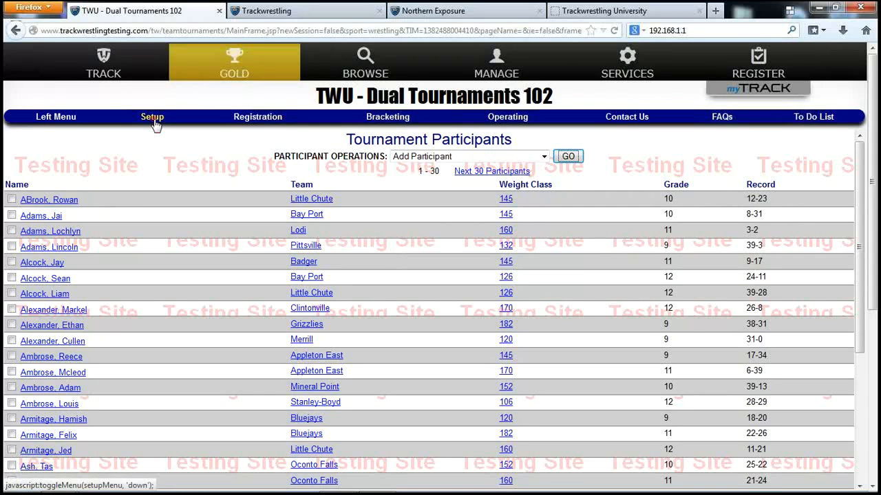
- Generate the printable team rosters for all teams at font size 10, review them and close the roster window
{"action": "left_click", "coordinate": [259, 120]}
{"action": "left_click", "coordinate": [256, 148]}
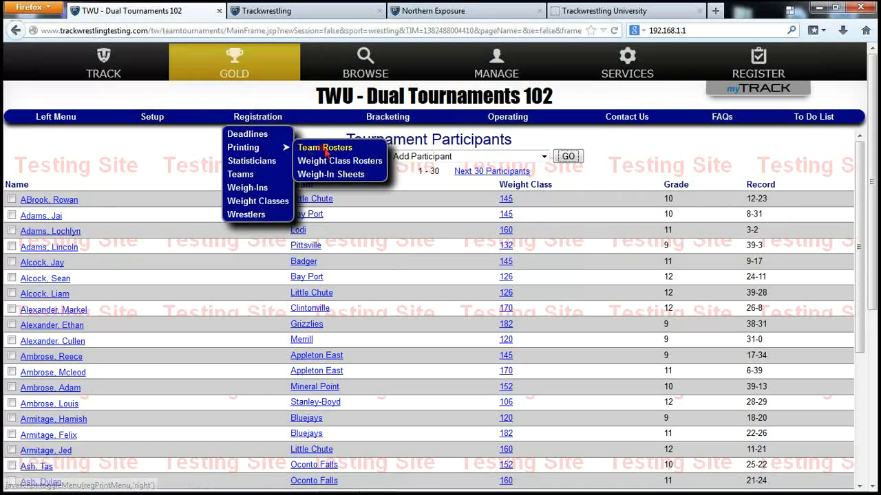
{"action": "left_click", "coordinate": [307, 149]}
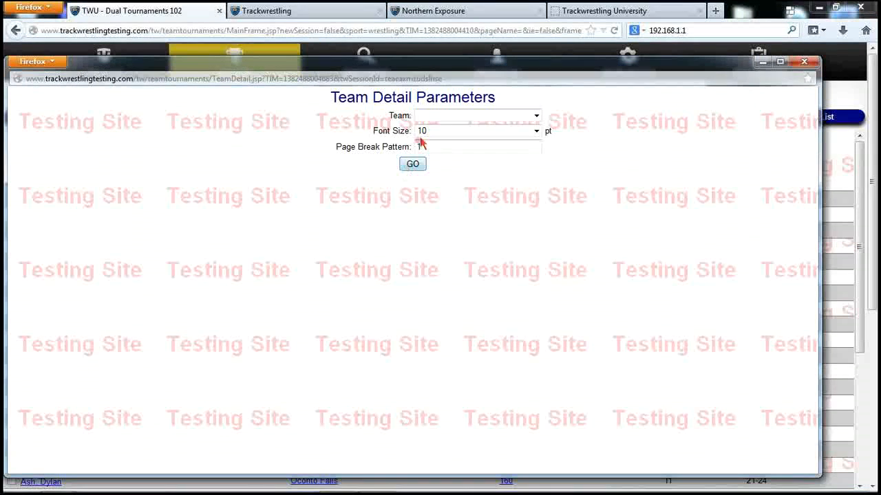
{"action": "left_click", "coordinate": [428, 117]}
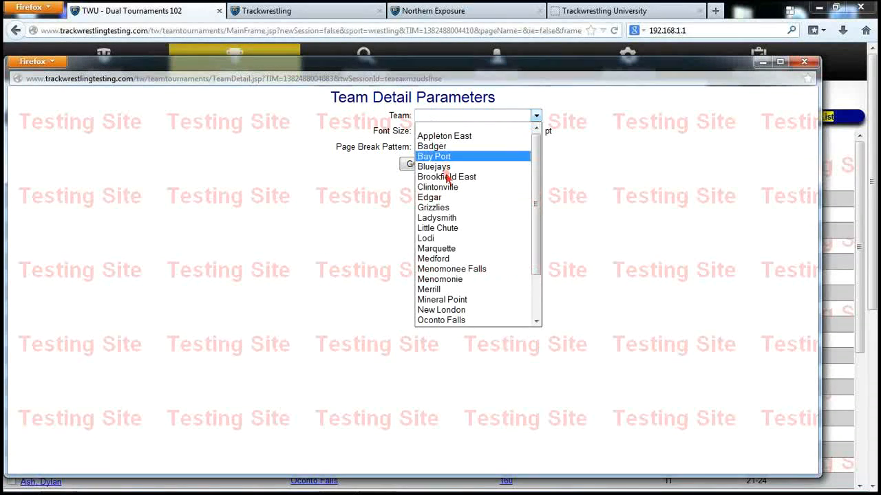
{"action": "left_click", "coordinate": [448, 117]}
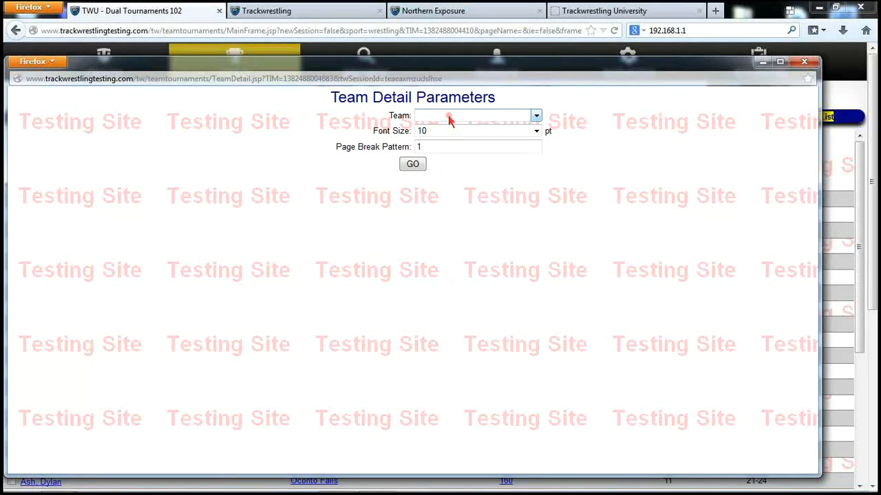
{"action": "left_click", "coordinate": [413, 164]}
{"action": "left_click_drag", "start_coordinate": [416, 64], "coordinate": [447, 42]}
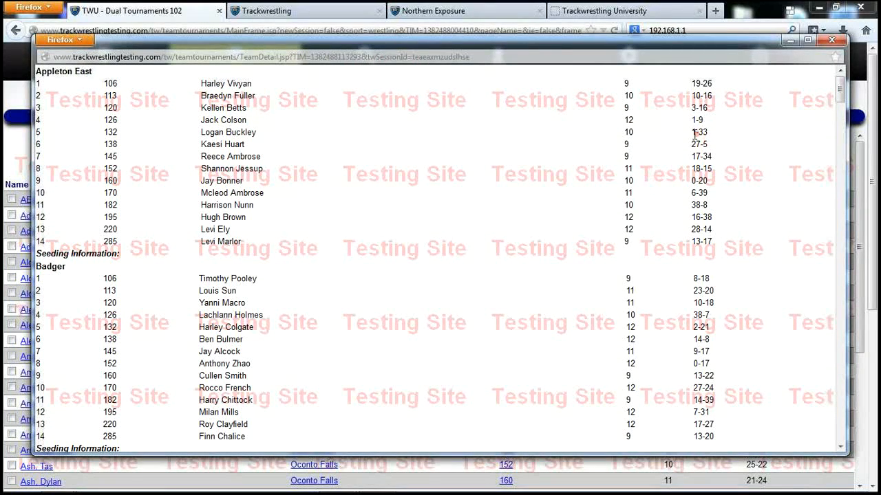
{"action": "left_click", "coordinate": [832, 41]}
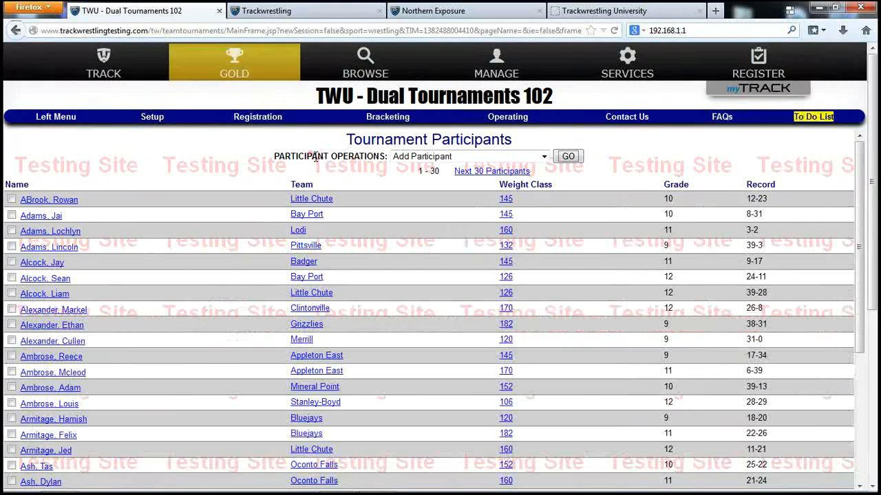
- Generate the printable weigh-in sheet for all teams with Actual Weight as column 8
{"action": "left_click", "coordinate": [259, 118]}
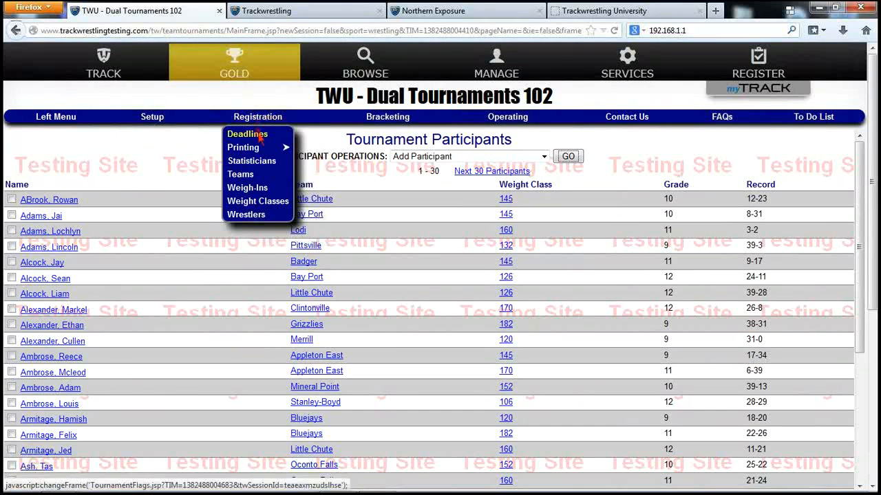
{"action": "left_click", "coordinate": [256, 151]}
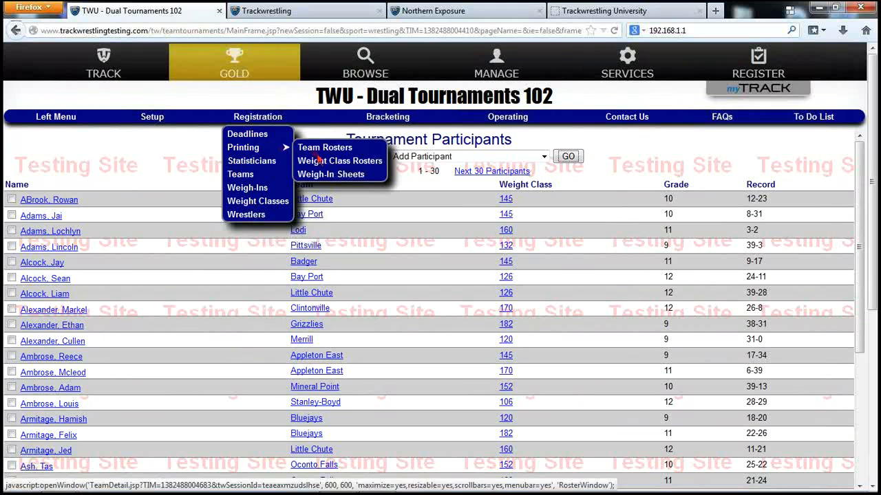
{"action": "left_click", "coordinate": [333, 176]}
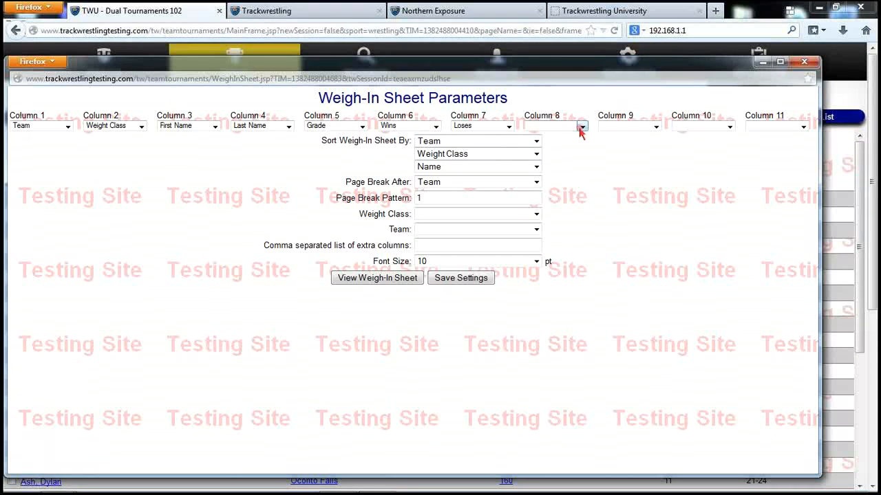
{"action": "left_click", "coordinate": [582, 128]}
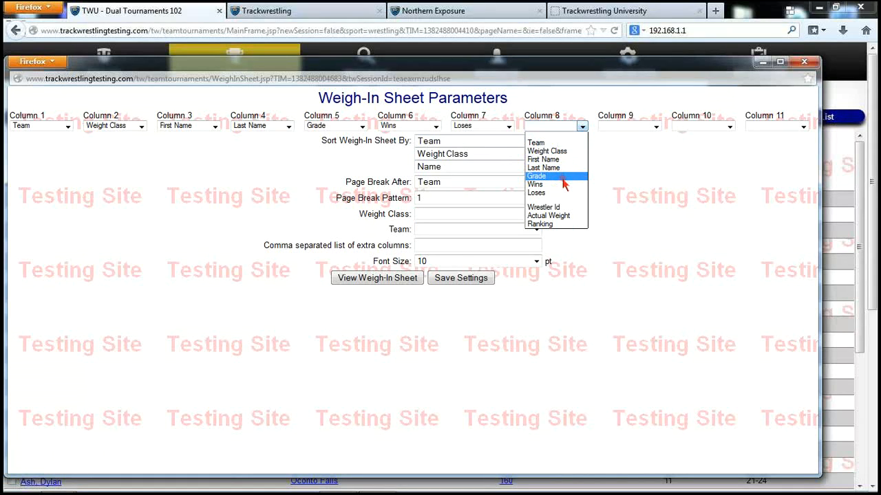
{"action": "left_click", "coordinate": [559, 216]}
{"action": "left_click", "coordinate": [388, 279]}
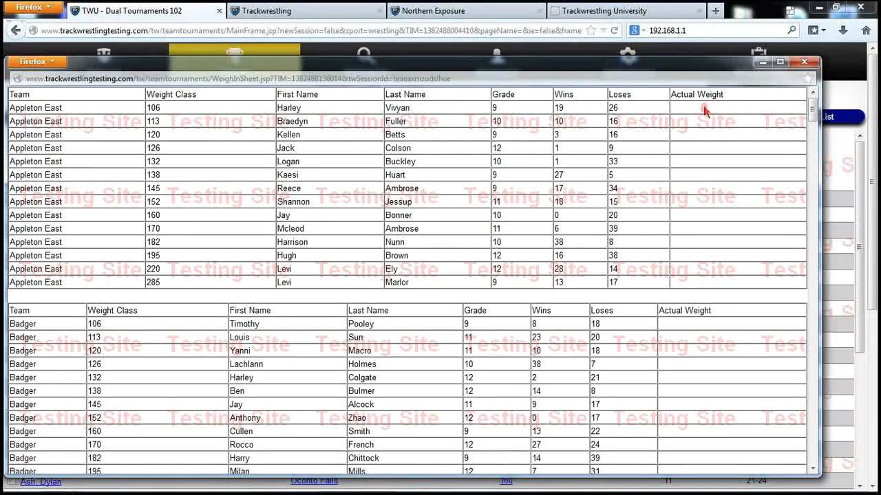
- Check the weigh-in sheet's page layout in print preview, then return to the sheet
{"action": "left_click", "coordinate": [52, 63]}
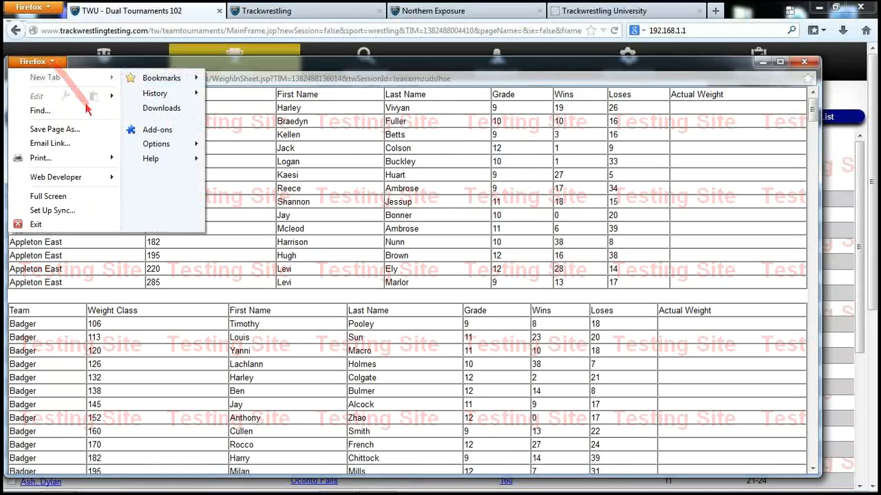
{"action": "mouse_move", "coordinate": [93, 159]}
{"action": "left_click", "coordinate": [159, 174]}
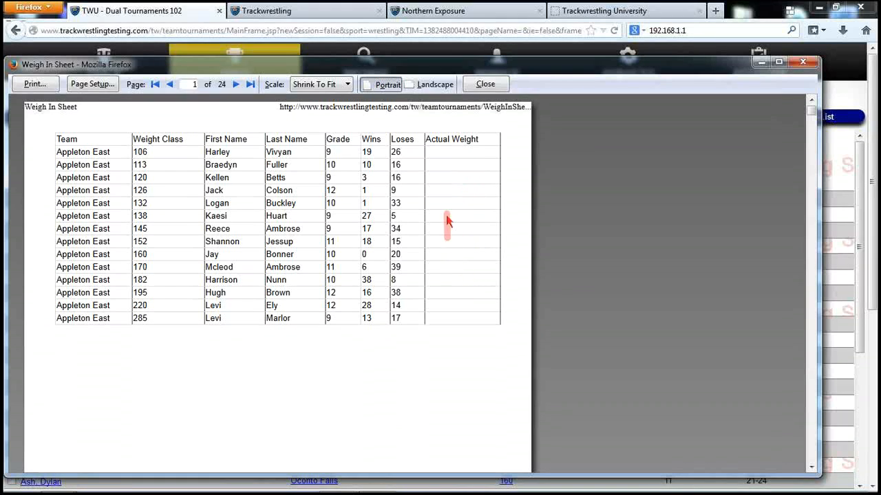
{"action": "left_click", "coordinate": [803, 63]}
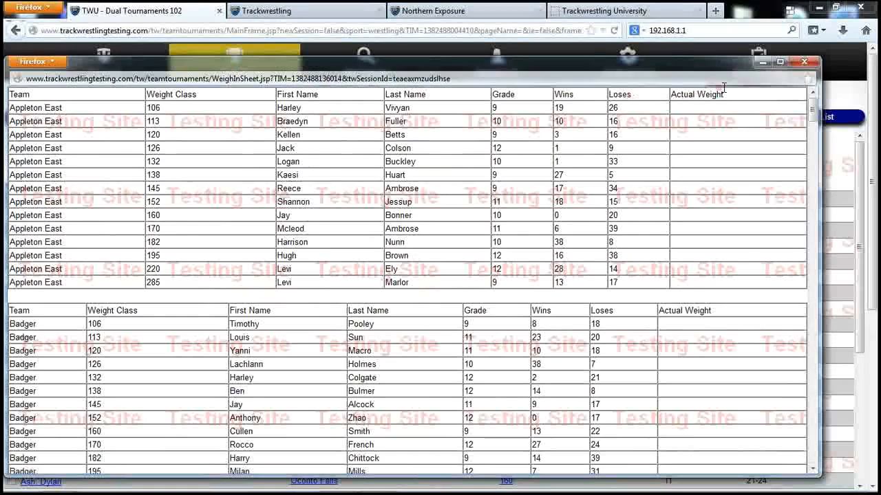
- Close the weigh-in sheet and open the Menomonie team's 106 wrestler from the teams list to check the weight class and grade fields
{"action": "left_click", "coordinate": [800, 64]}
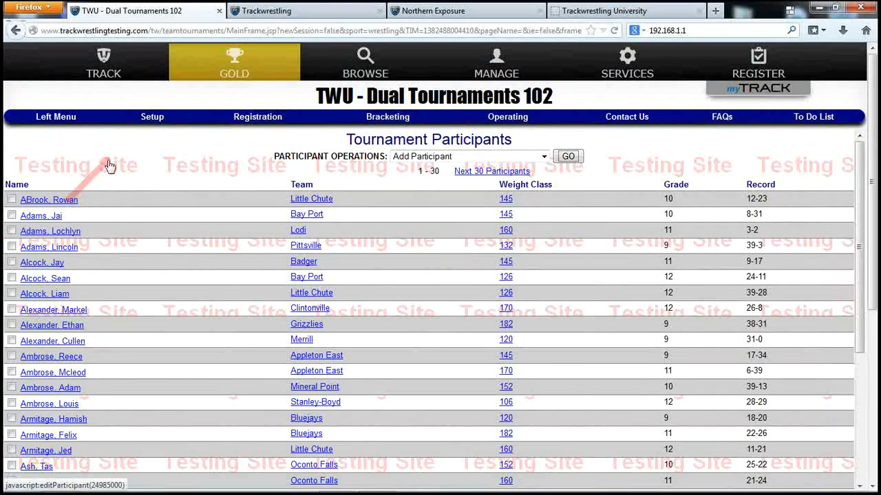
{"action": "left_click", "coordinate": [155, 118]}
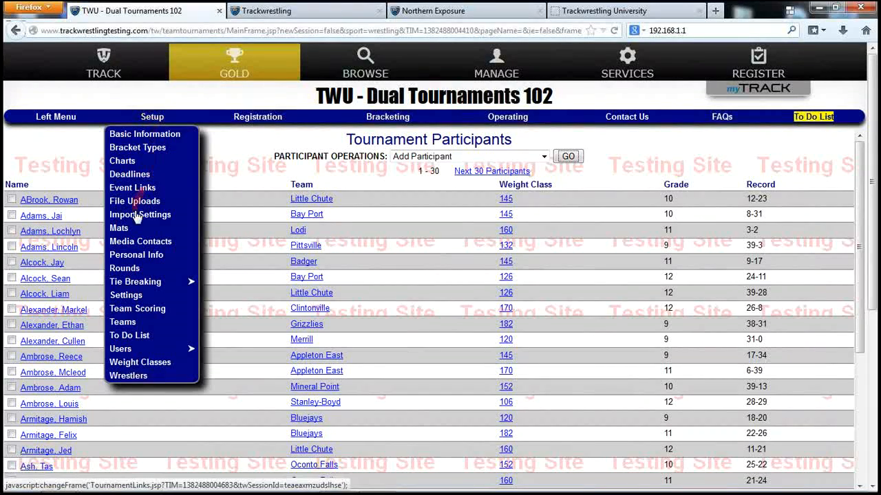
{"action": "left_click", "coordinate": [131, 324]}
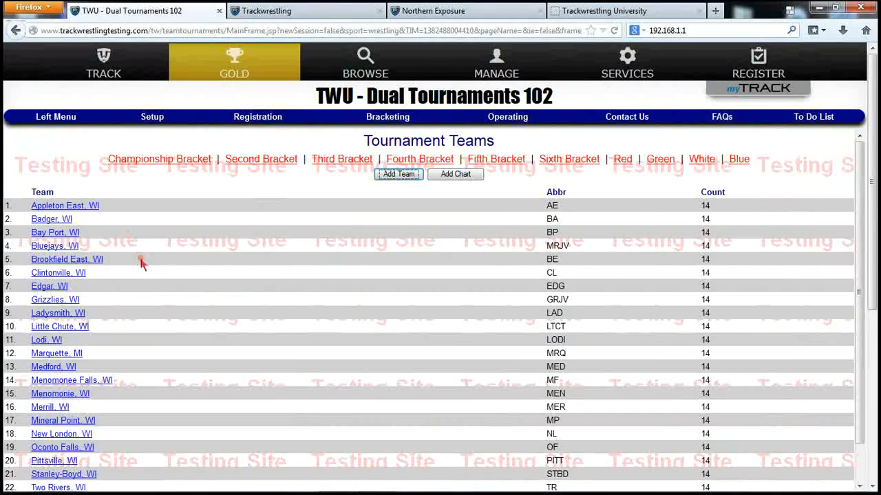
{"action": "scroll", "coordinate": [142, 261], "scroll_direction": "down", "scroll_amount": 1}
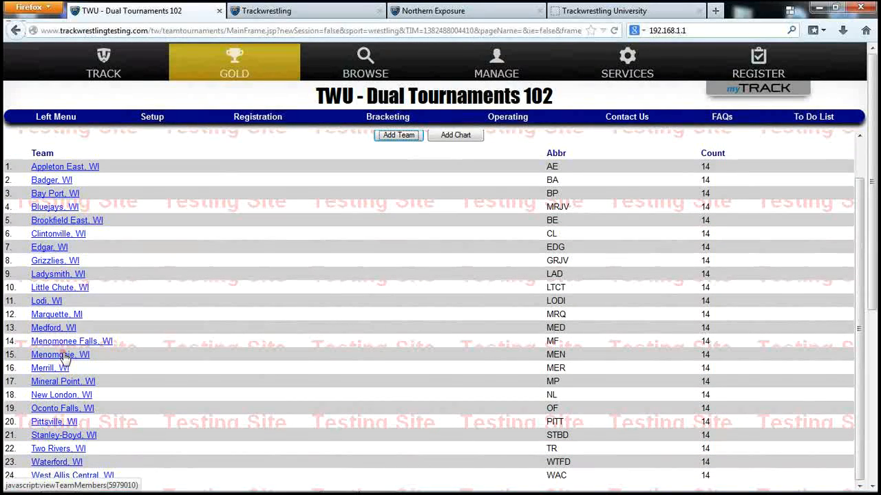
{"action": "left_click", "coordinate": [64, 355]}
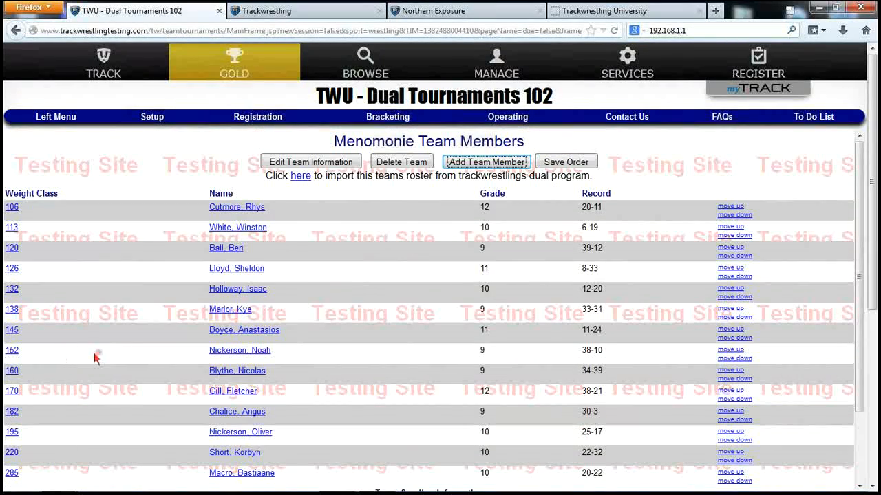
{"action": "left_click", "coordinate": [244, 208]}
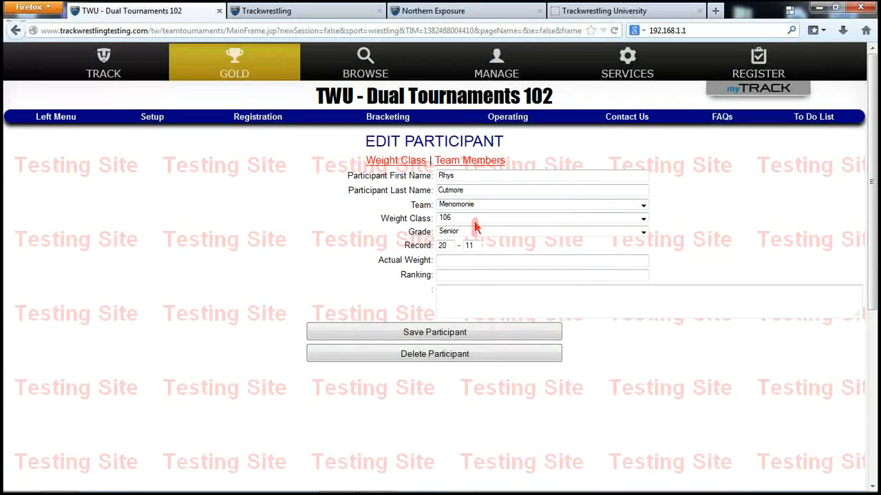
{"action": "left_click", "coordinate": [475, 221]}
{"action": "left_click", "coordinate": [477, 222]}
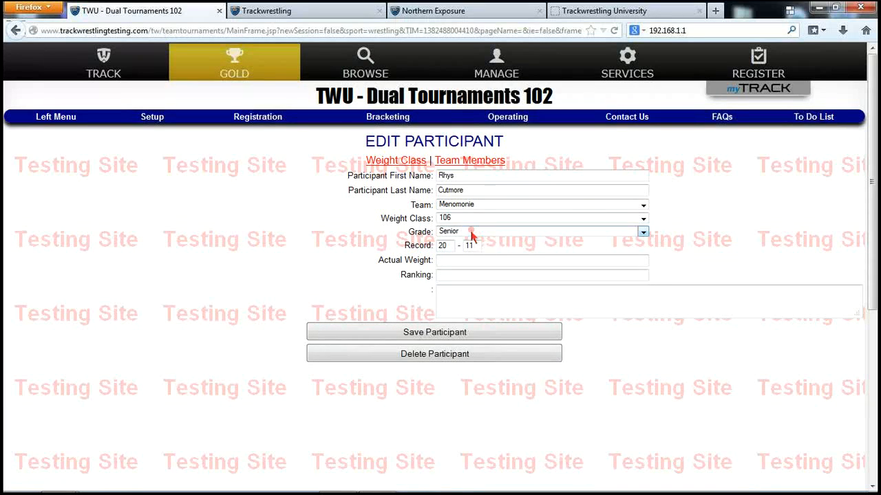
{"action": "left_click", "coordinate": [472, 235]}
{"action": "left_click", "coordinate": [473, 234]}
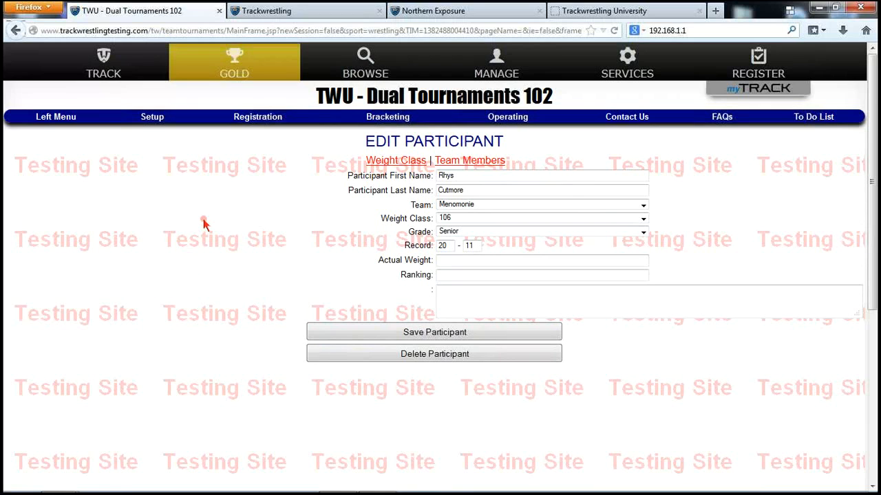
- Leave the participant record and open the Blue chart from the tournament's bracketing teams page
{"action": "left_click", "coordinate": [389, 120]}
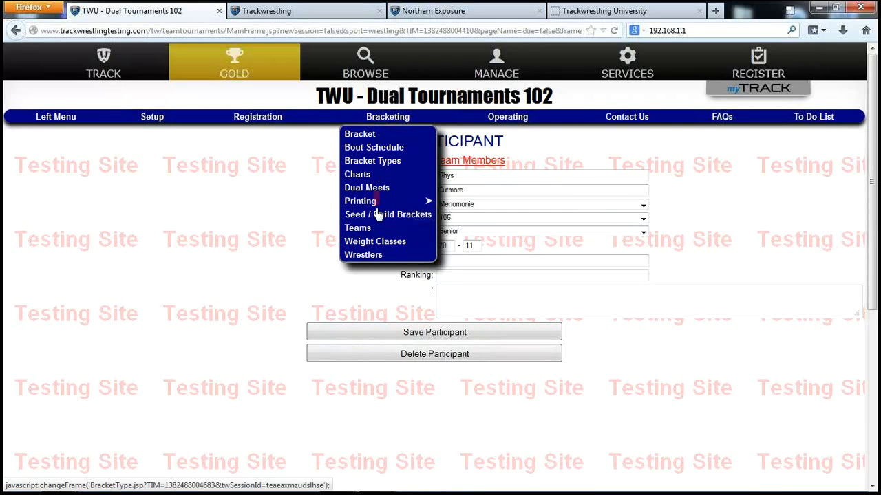
{"action": "left_click", "coordinate": [372, 229]}
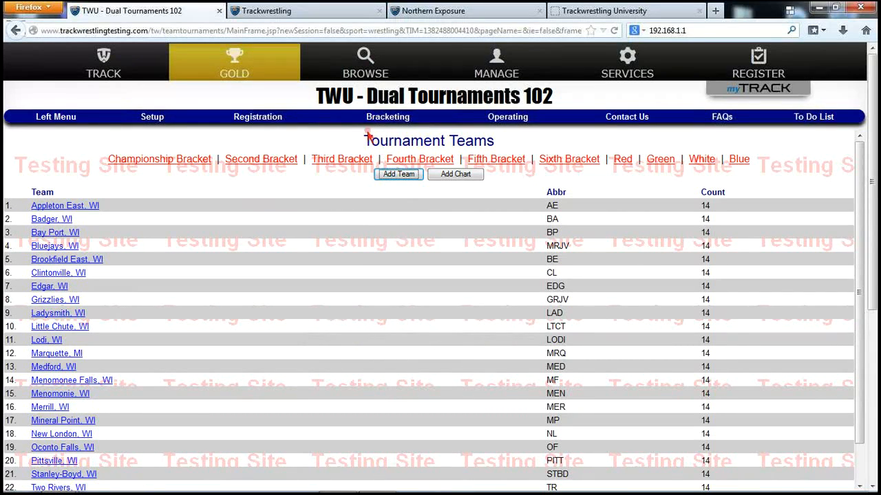
{"action": "left_click", "coordinate": [398, 121]}
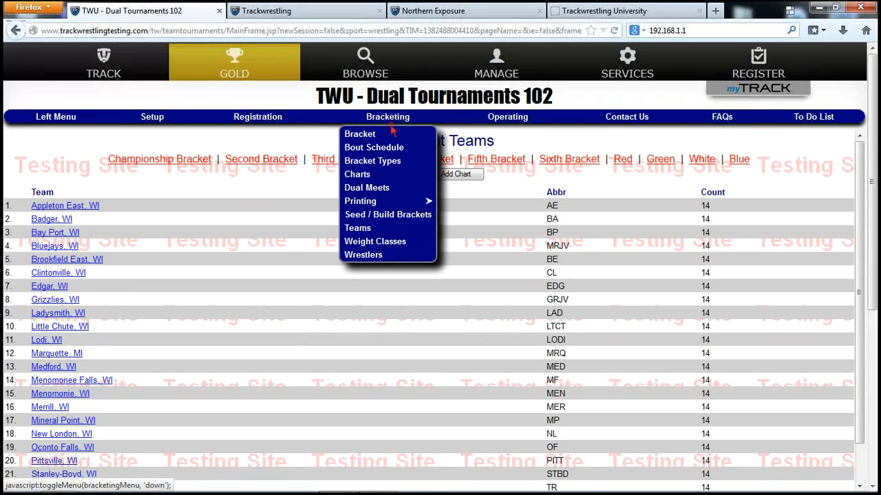
{"action": "left_click", "coordinate": [362, 231]}
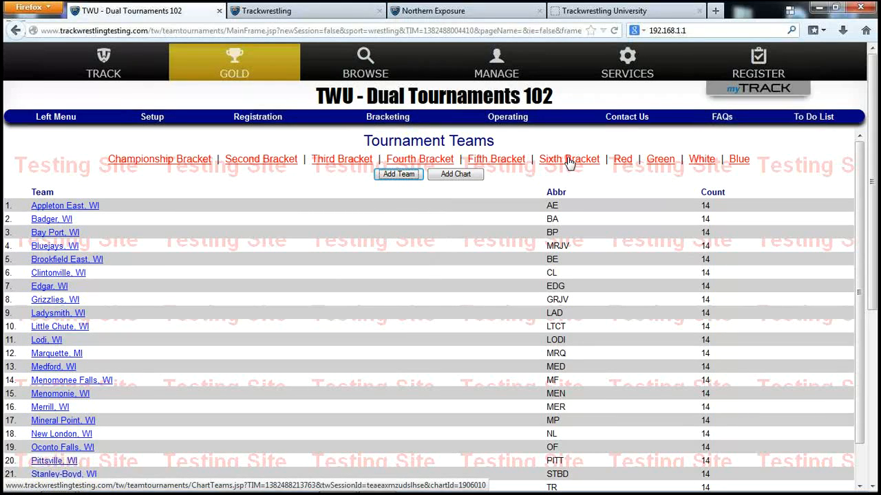
{"action": "left_click", "coordinate": [740, 160]}
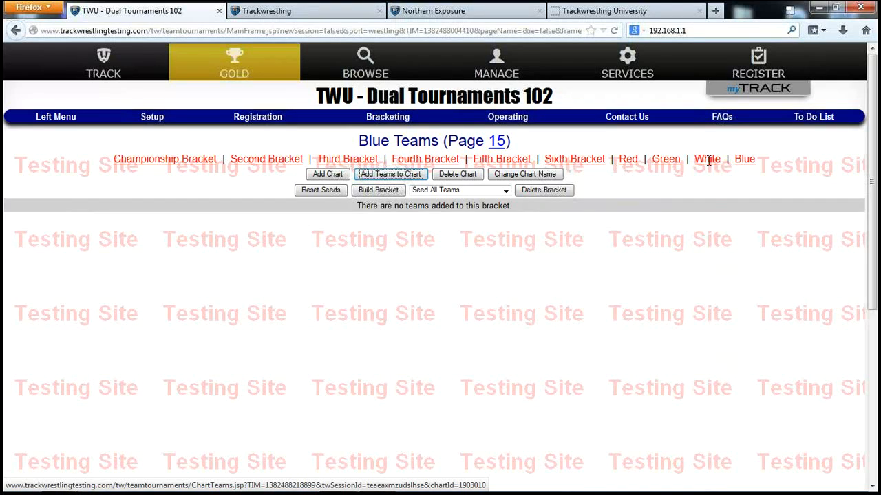
- Add the six teams from Appleton East through Clintonville to the Blue chart, confirming with "add"
{"action": "left_click", "coordinate": [377, 177]}
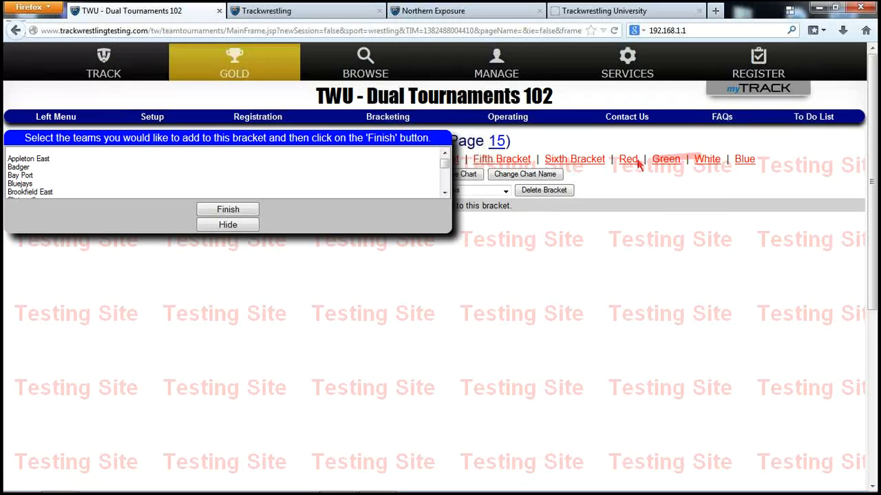
{"action": "left_click", "coordinate": [43, 160]}
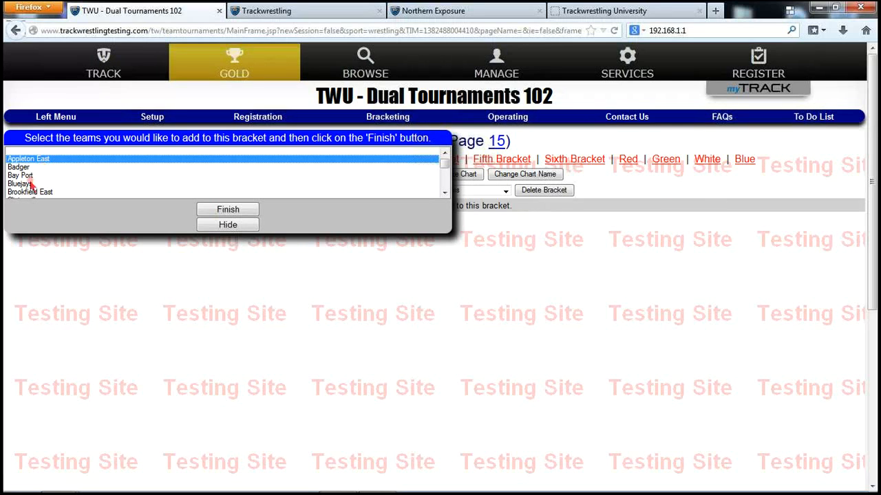
{"action": "left_click", "coordinate": [31, 185], "text": "ctrl"}
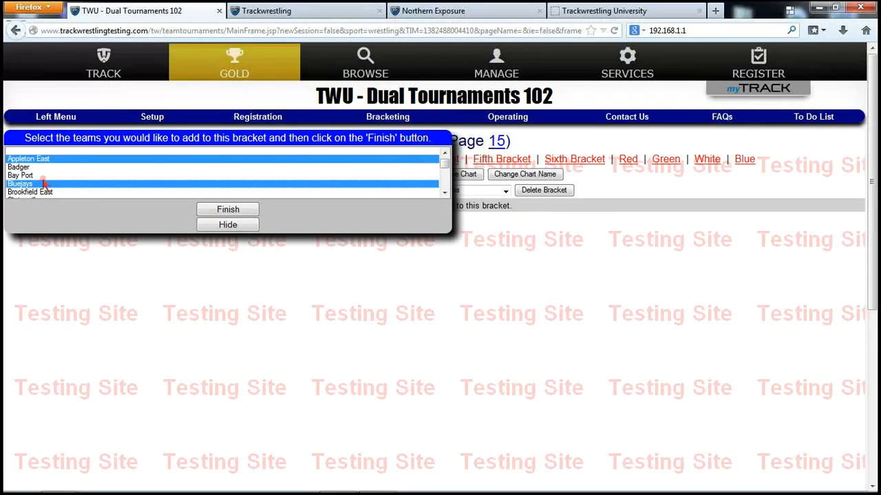
{"action": "left_click", "coordinate": [38, 159]}
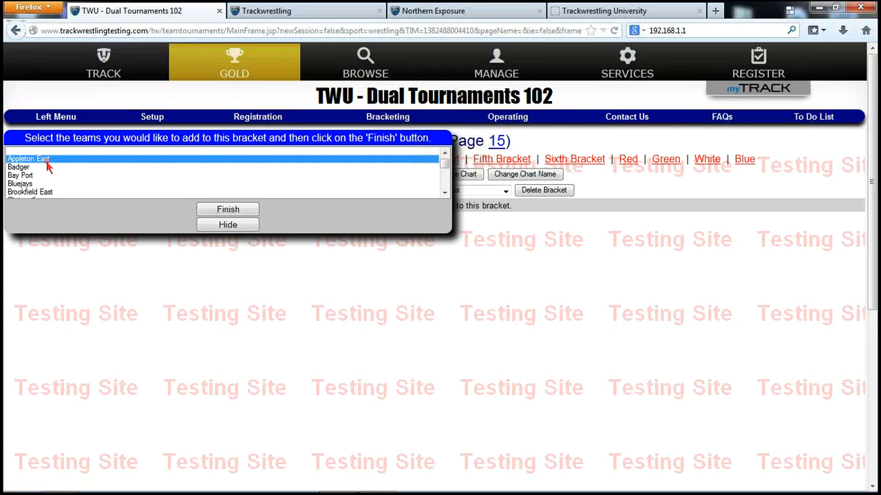
{"action": "scroll", "coordinate": [44, 172], "scroll_direction": "down", "scroll_amount": 1}
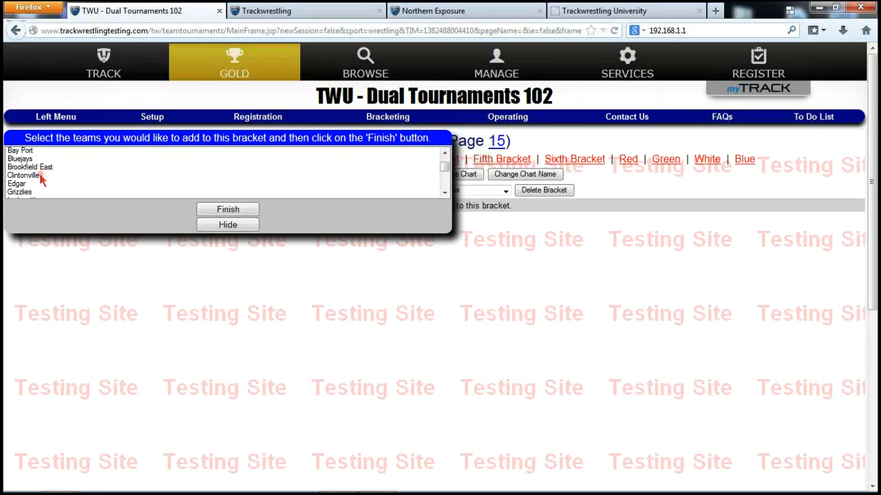
{"action": "left_click", "coordinate": [39, 177], "text": "shift"}
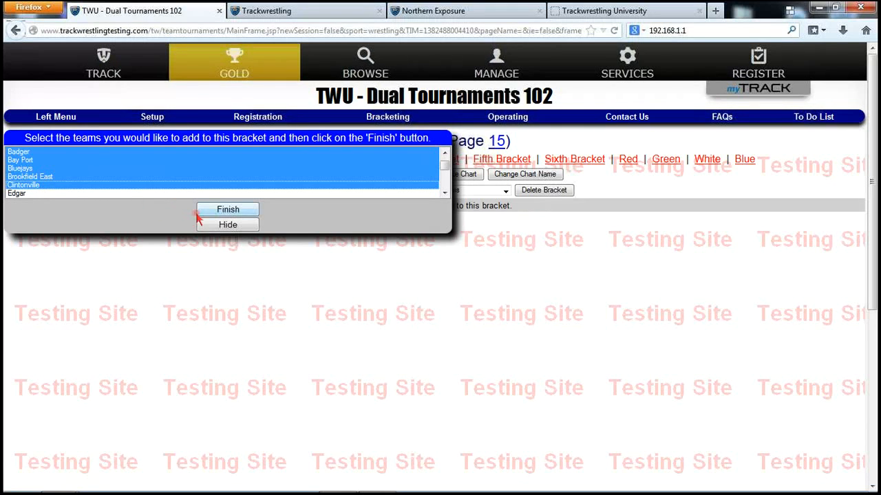
{"action": "left_click", "coordinate": [226, 211]}
{"action": "type", "text": "add"}
{"action": "key", "text": "Return"}
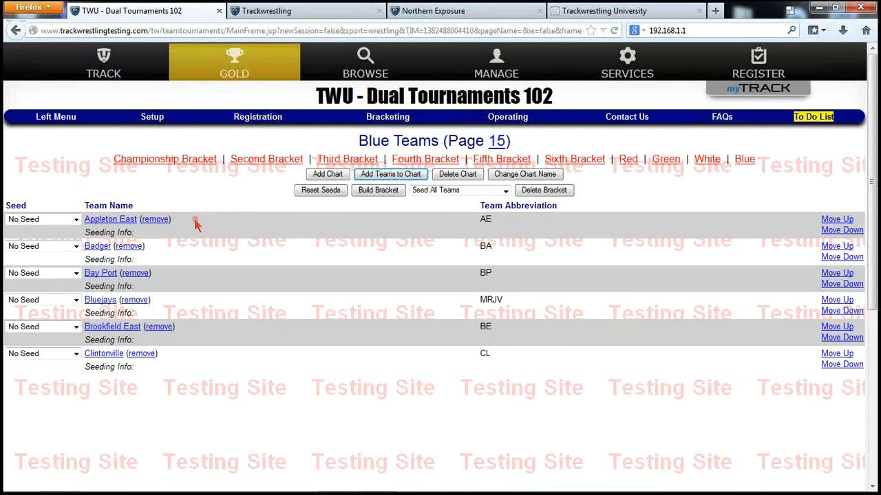
- Add the six teams from Edgar through Marquette to the White chart and confirm the addition
{"action": "left_click", "coordinate": [705, 160]}
{"action": "left_click", "coordinate": [390, 175]}
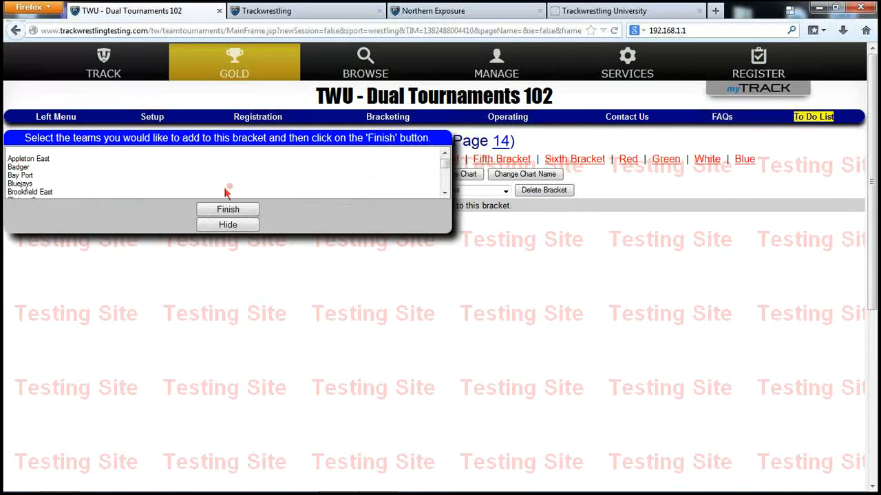
{"action": "scroll", "coordinate": [38, 184], "scroll_direction": "down", "scroll_amount": 2}
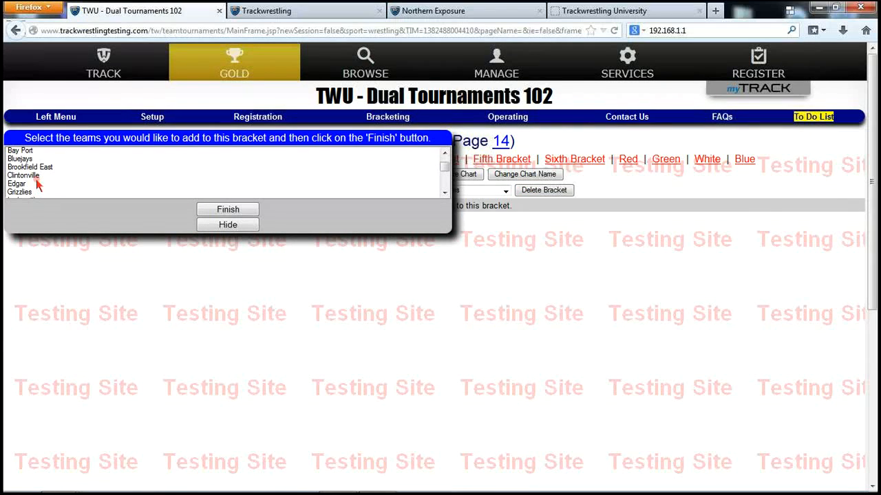
{"action": "left_click", "coordinate": [16, 184]}
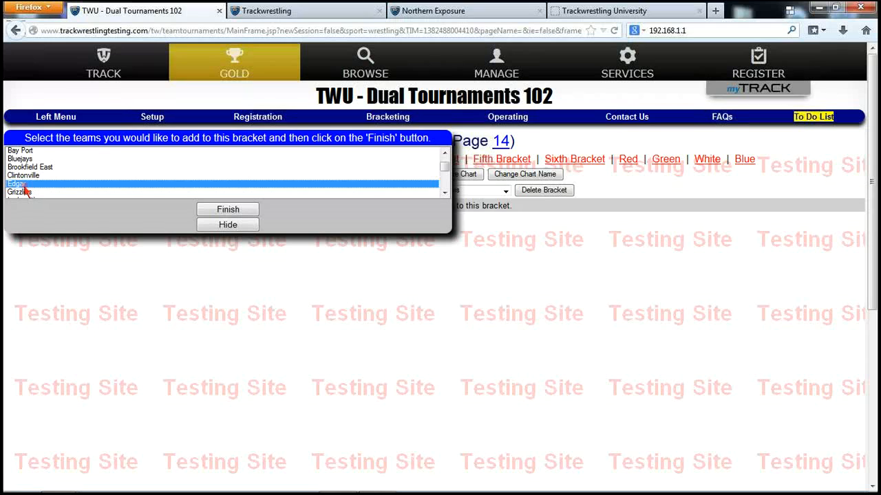
{"action": "scroll", "coordinate": [75, 185], "scroll_direction": "down", "scroll_amount": 1}
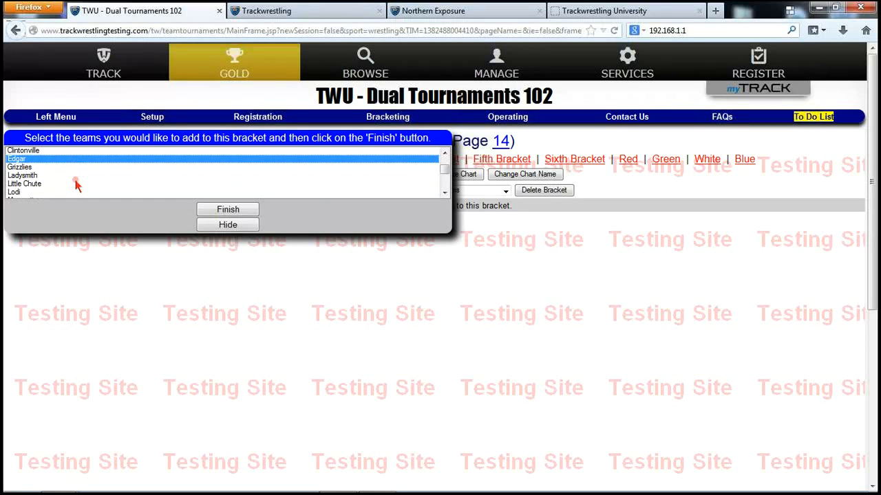
{"action": "scroll", "coordinate": [76, 185], "scroll_direction": "down", "scroll_amount": 1}
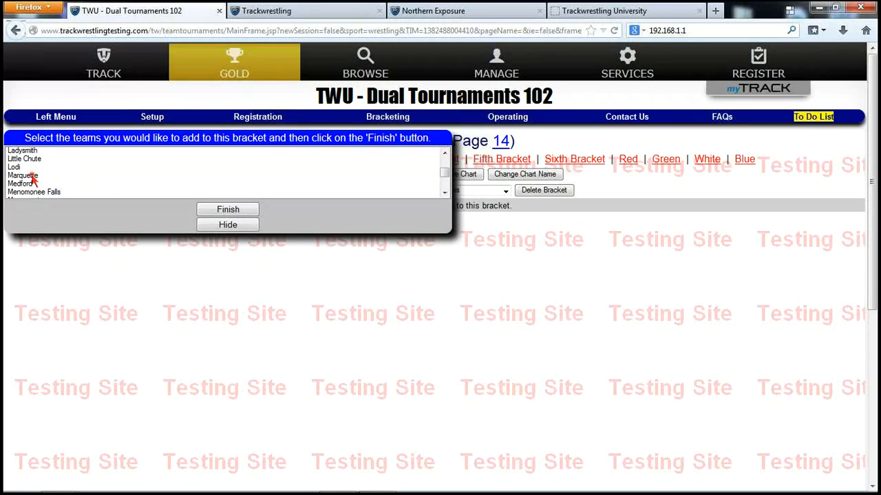
{"action": "left_click", "coordinate": [32, 177], "text": "shift"}
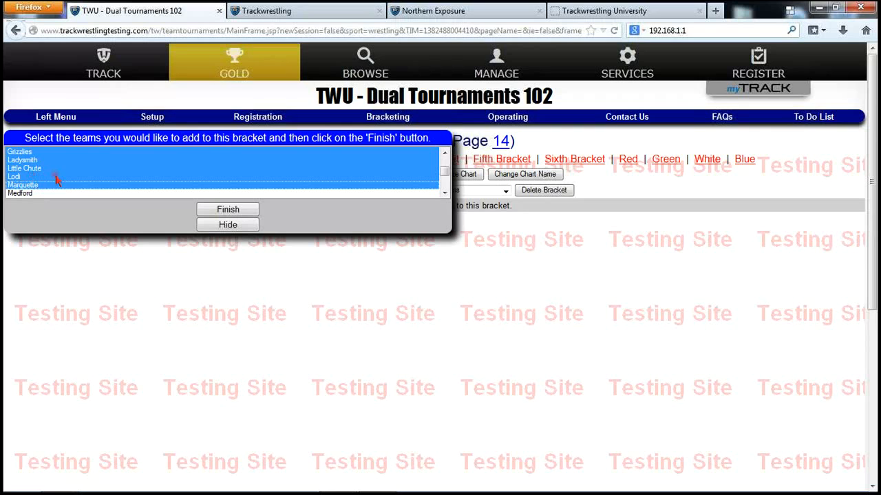
{"action": "left_click", "coordinate": [227, 209]}
{"action": "key", "text": "Return"}
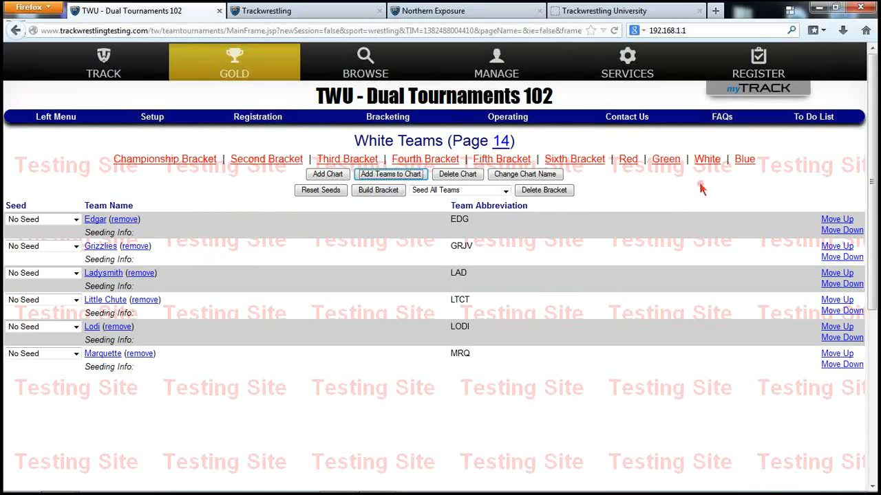
- Add the six teams from Medford through New London to the Green chart, confirming with "add"
{"action": "left_click", "coordinate": [670, 164]}
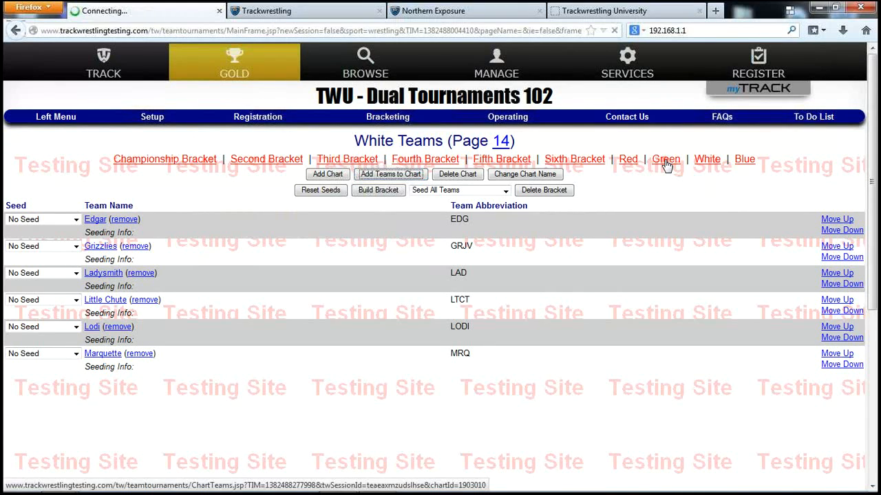
{"action": "left_click", "coordinate": [388, 176]}
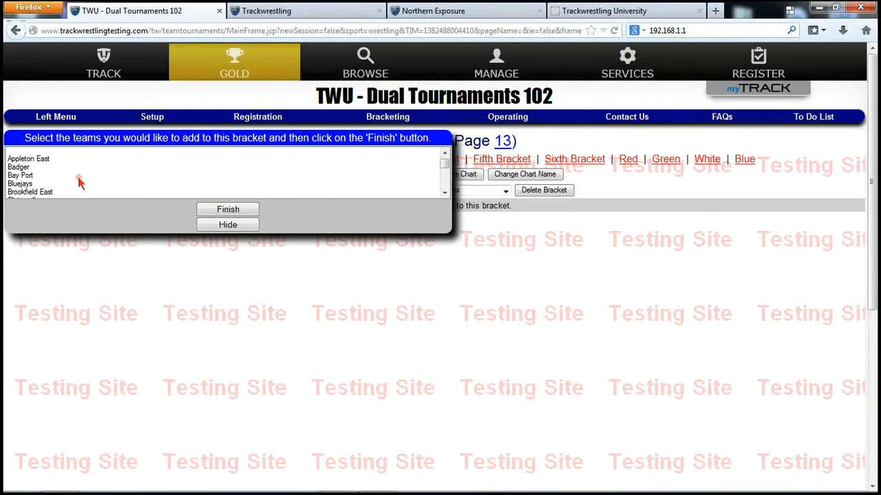
{"action": "scroll", "coordinate": [79, 180], "scroll_direction": "down", "scroll_amount": 8}
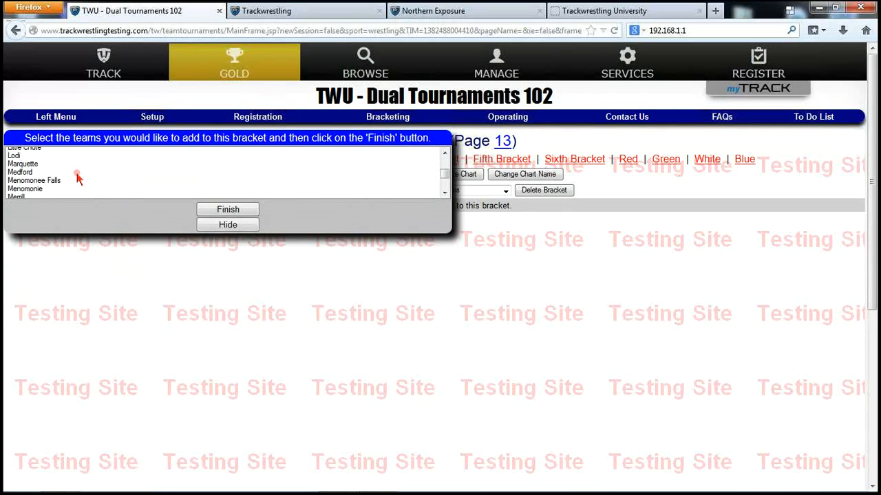
{"action": "scroll", "coordinate": [78, 180], "scroll_direction": "down", "scroll_amount": 1}
{"action": "left_click", "coordinate": [25, 159]}
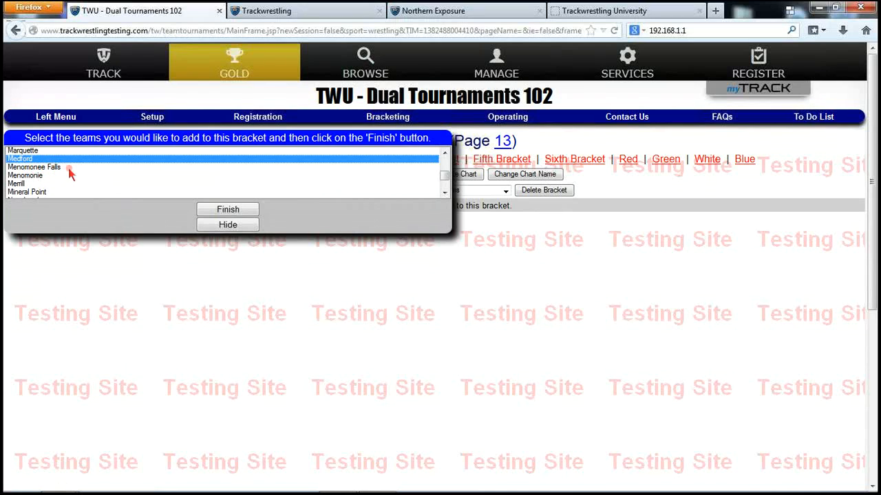
{"action": "scroll", "coordinate": [78, 176], "scroll_direction": "down", "scroll_amount": 1}
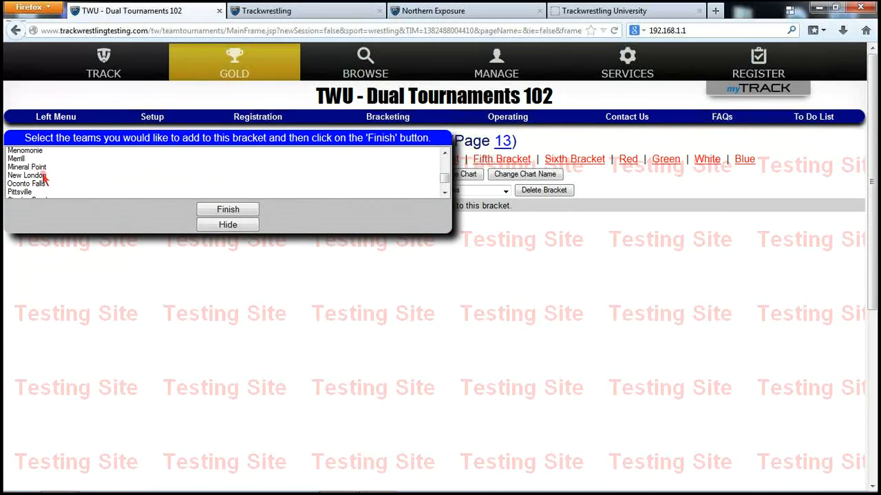
{"action": "left_click", "coordinate": [42, 176], "text": "shift"}
{"action": "left_click", "coordinate": [224, 211]}
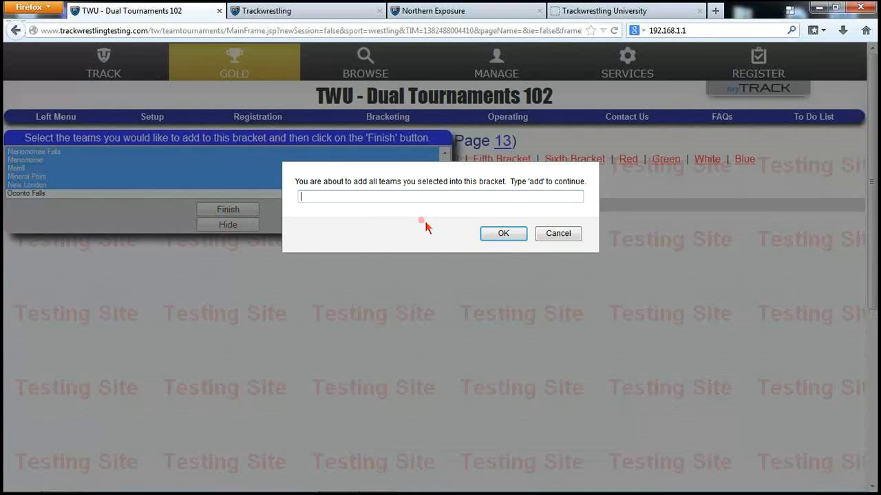
{"action": "type", "text": "add"}
{"action": "key", "text": "Return"}
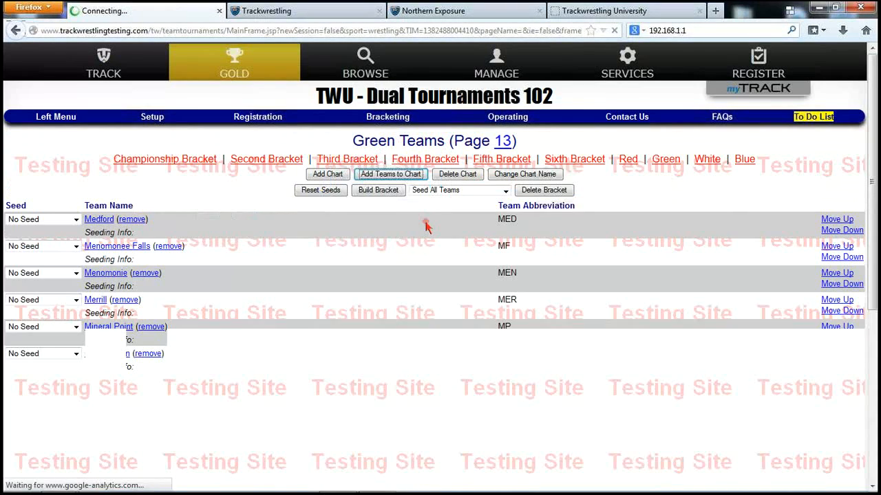
- Add the six teams from Oconto Falls through West Allis Central to the Red chart, confirming with "add"
{"action": "left_click", "coordinate": [627, 161]}
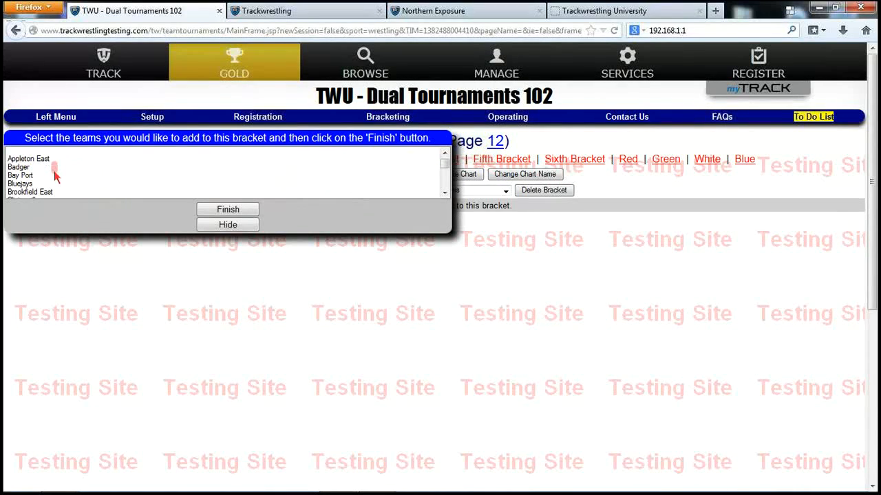
{"action": "scroll", "coordinate": [65, 175], "scroll_direction": "down", "scroll_amount": 10}
{"action": "scroll", "coordinate": [82, 171], "scroll_direction": "down", "scroll_amount": 5}
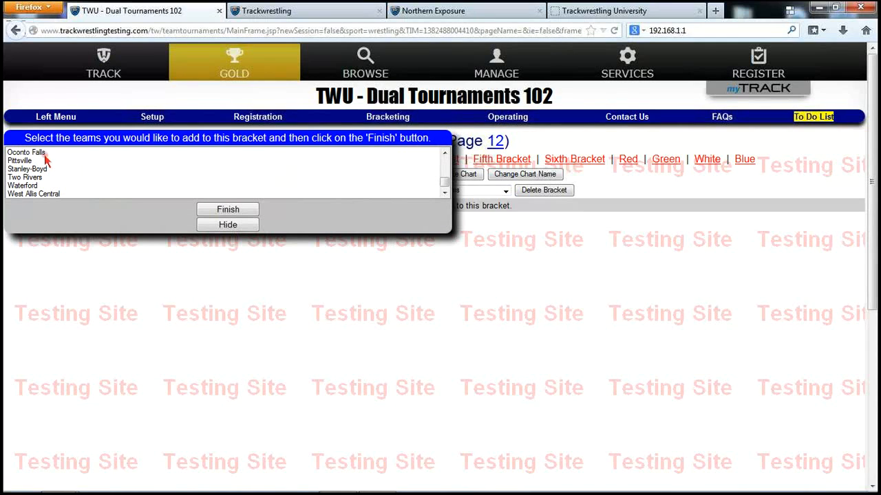
{"action": "scroll", "coordinate": [60, 171], "scroll_direction": "down", "scroll_amount": 5}
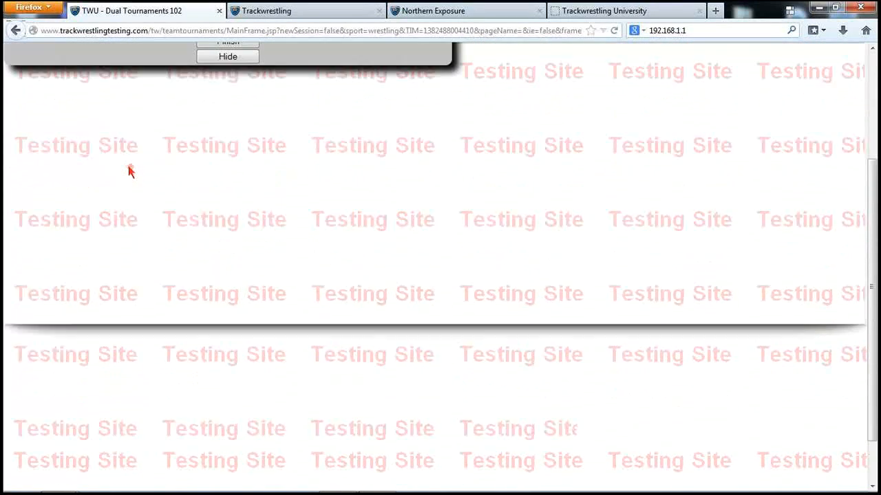
{"action": "scroll", "coordinate": [131, 171], "scroll_direction": "up", "scroll_amount": 5}
{"action": "left_click", "coordinate": [59, 194], "text": "shift"}
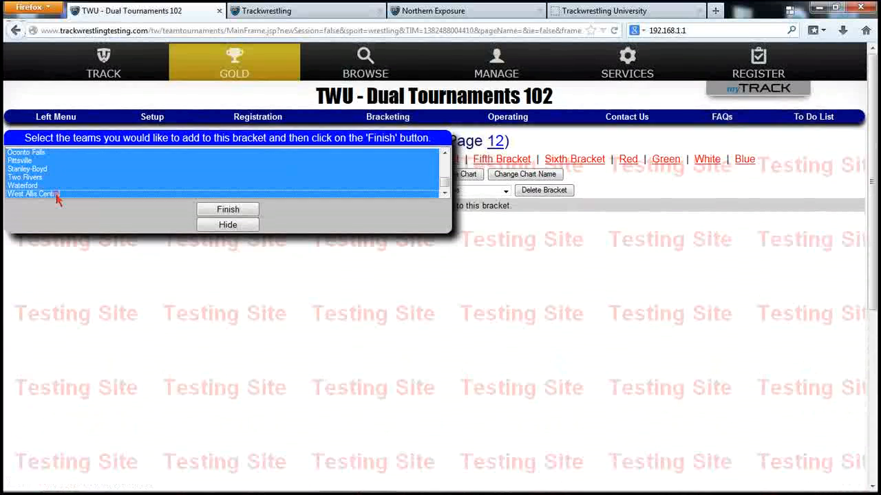
{"action": "left_click", "coordinate": [206, 210]}
{"action": "type", "text": "add"}
{"action": "key", "text": "Return"}
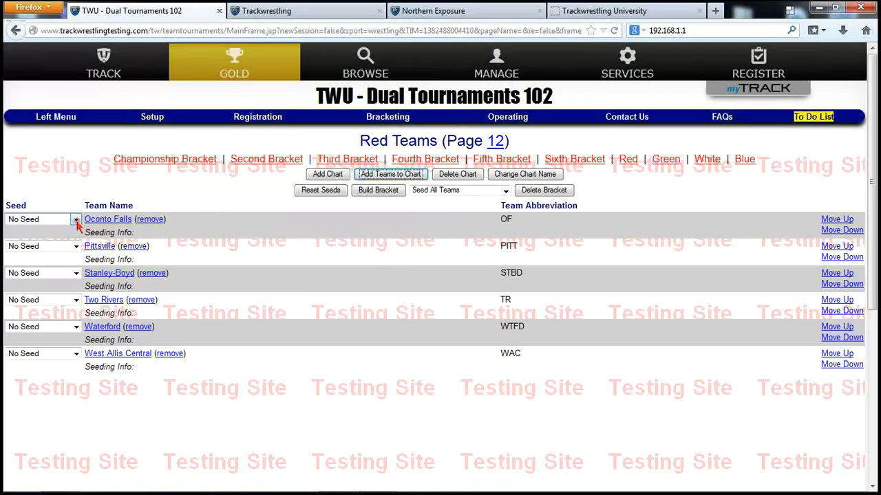
- Seed Stanley-Boyd as "1. Top of 1" and Waterford as "2. Top of 2" in the Red chart
{"action": "left_click", "coordinate": [75, 273]}
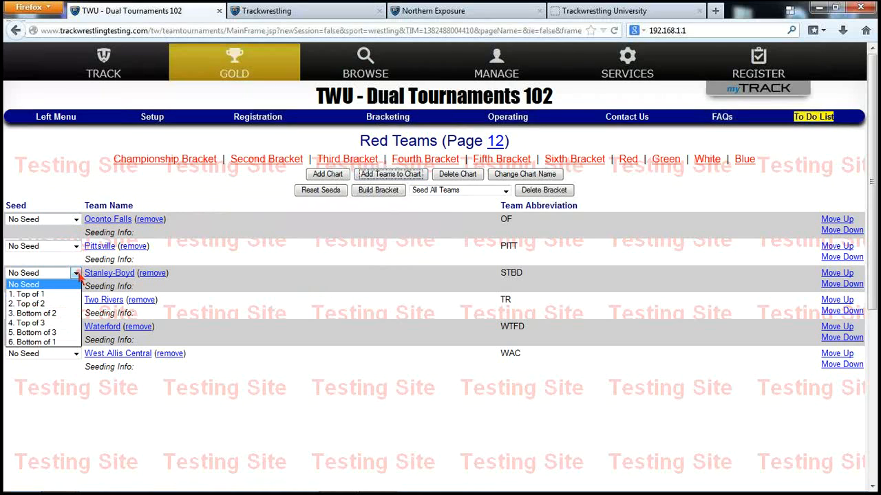
{"action": "left_click", "coordinate": [55, 295]}
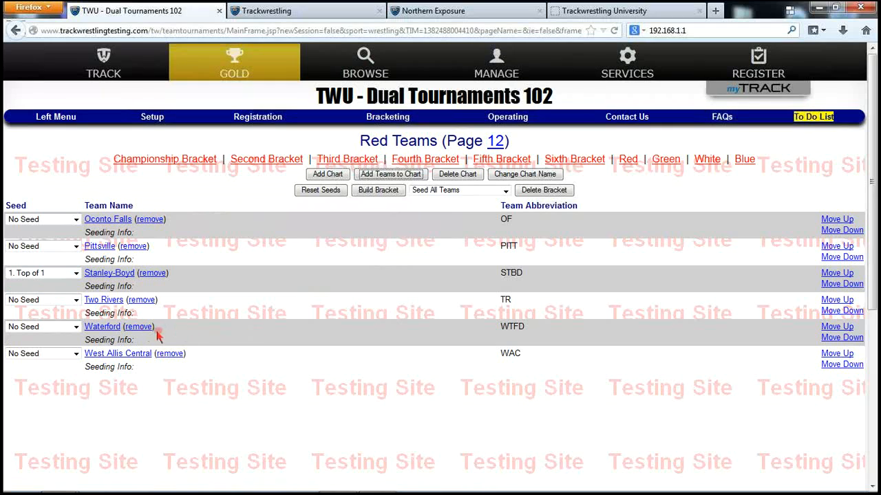
{"action": "left_click", "coordinate": [77, 327]}
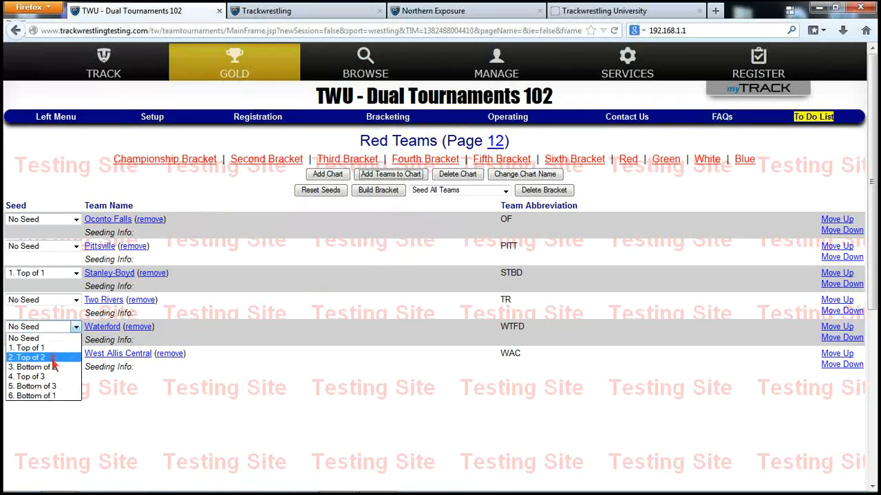
{"action": "left_click", "coordinate": [59, 361]}
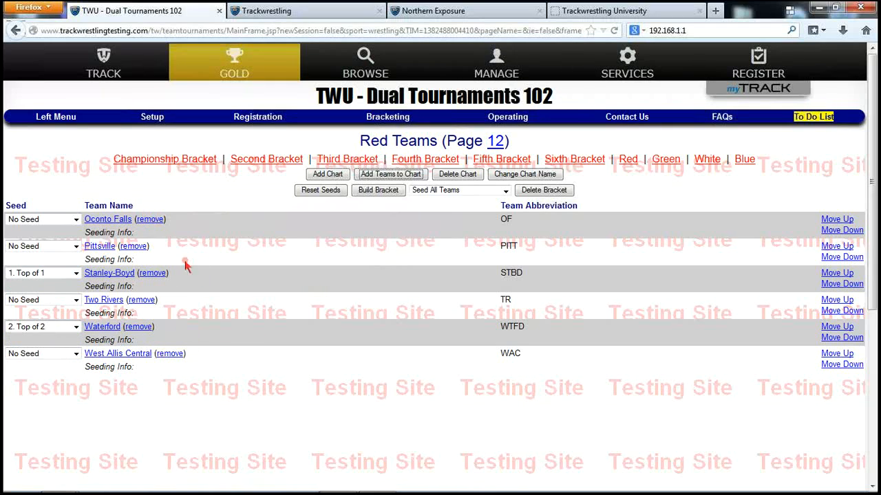
- Build the Red chart's bracket with the "Seed Top 2 Teams" option
{"action": "left_click", "coordinate": [454, 191]}
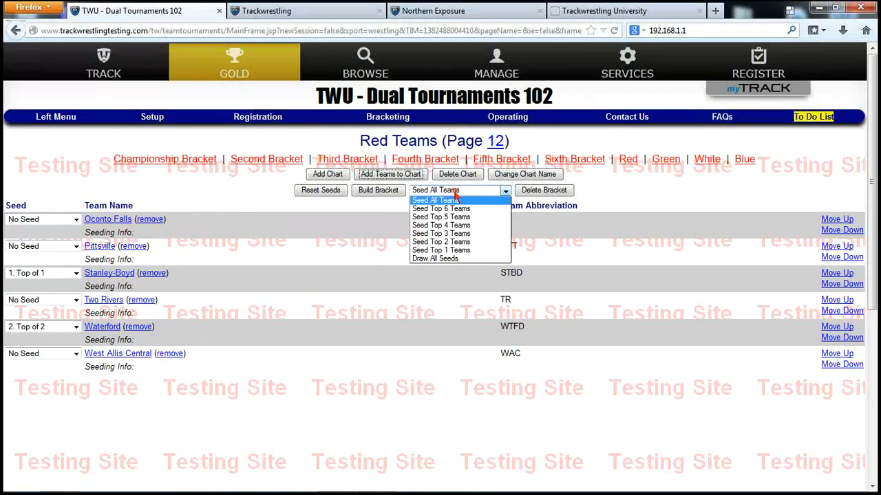
{"action": "left_click", "coordinate": [454, 242]}
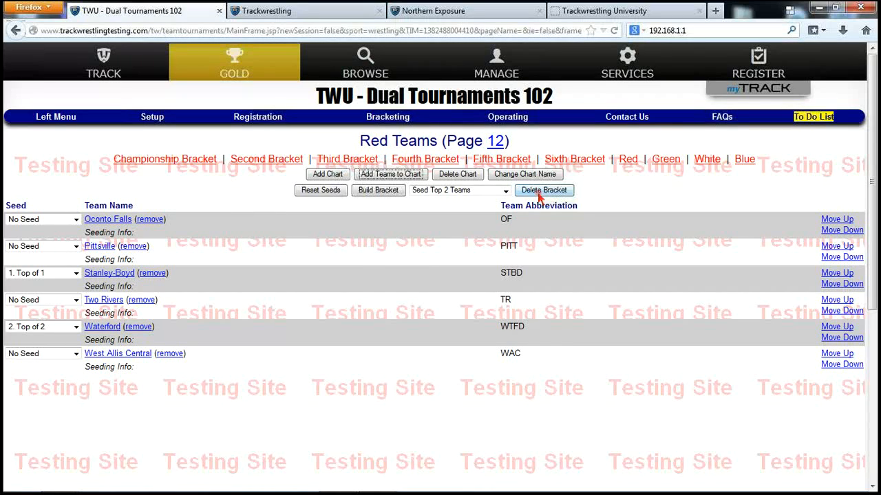
{"action": "left_click", "coordinate": [377, 193]}
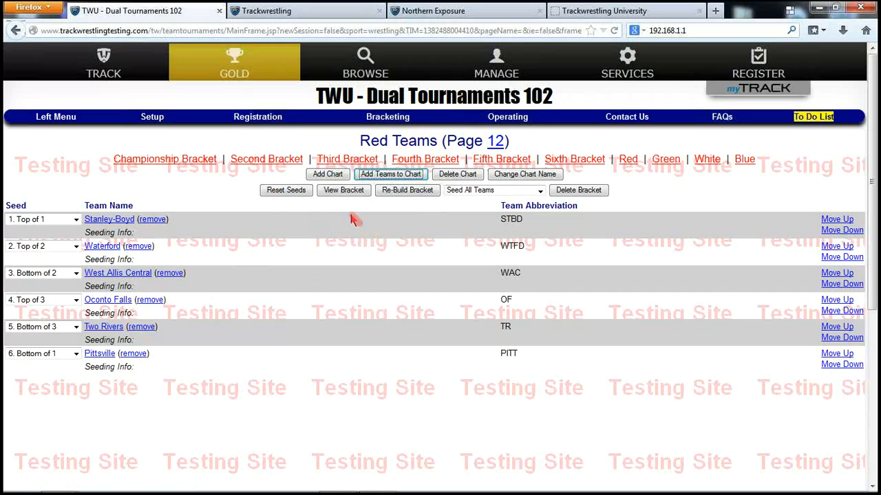
- View the Red bracket enlarged to examine its round-by-round pairings, and close it
{"action": "left_click", "coordinate": [338, 191]}
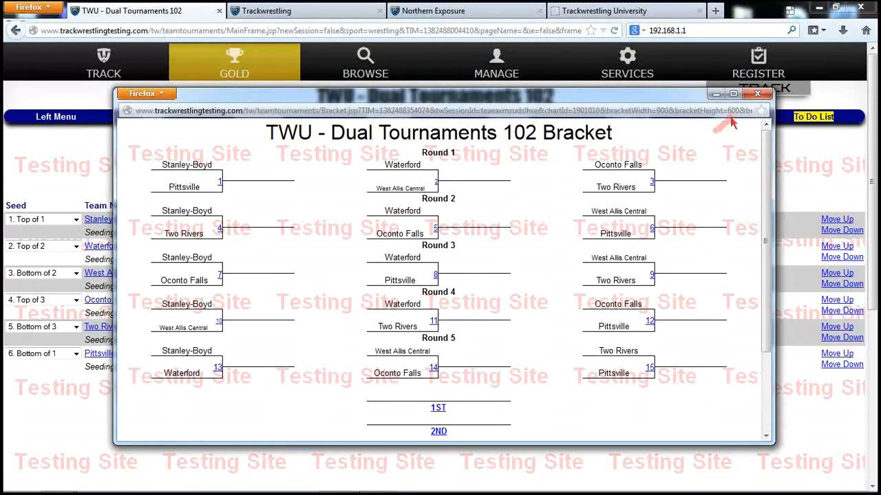
{"action": "left_click", "coordinate": [733, 93]}
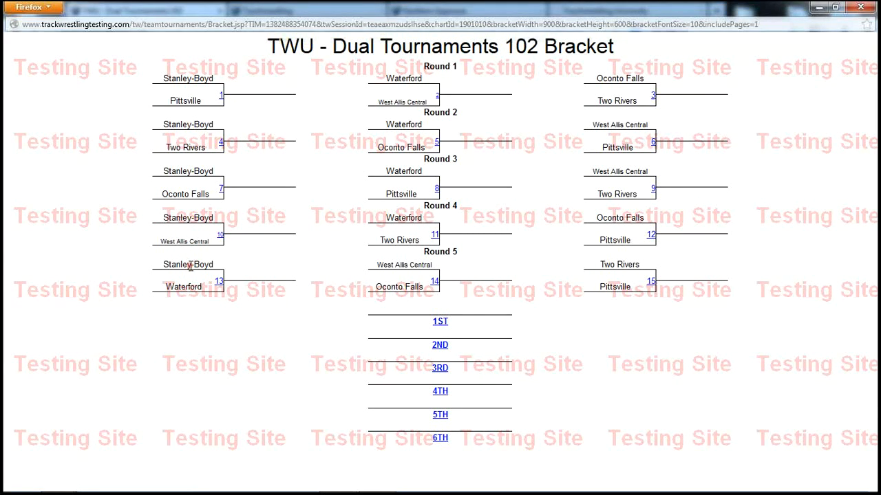
{"action": "left_click", "coordinate": [860, 7]}
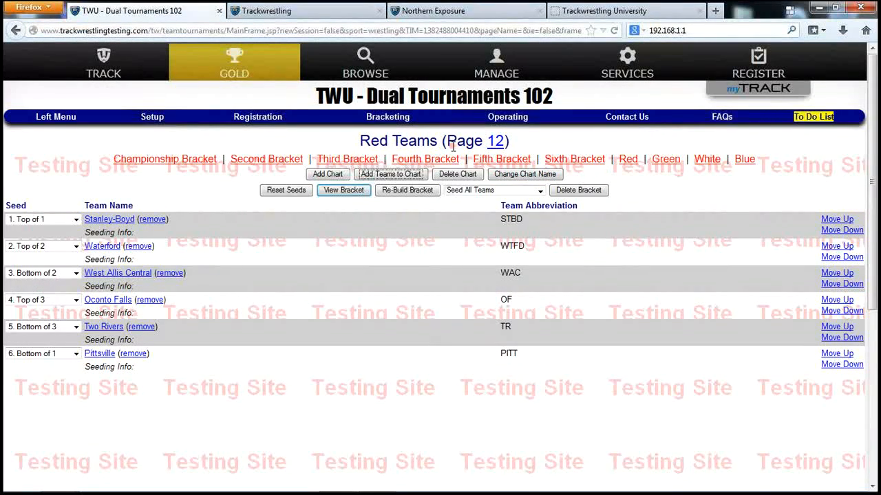
- Build the Green chart's bracket with the "Draw All Seeds" option
{"action": "left_click", "coordinate": [666, 160]}
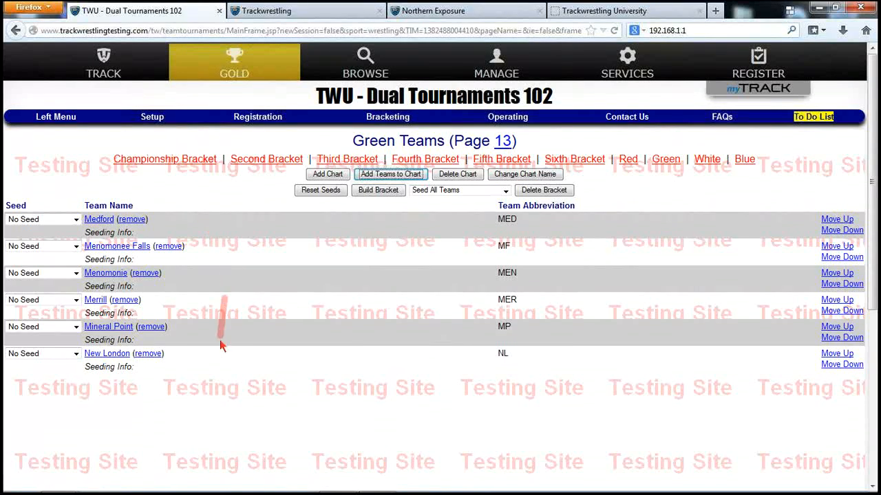
{"action": "left_click", "coordinate": [482, 194]}
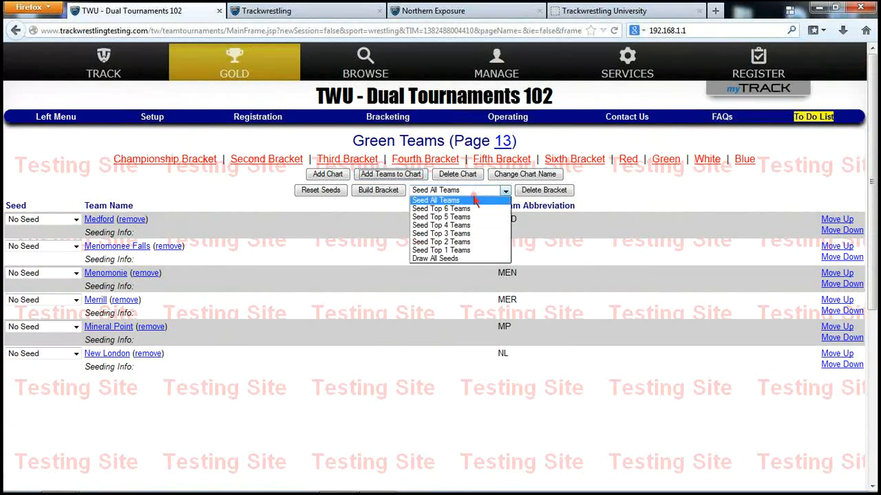
{"action": "left_click", "coordinate": [450, 258]}
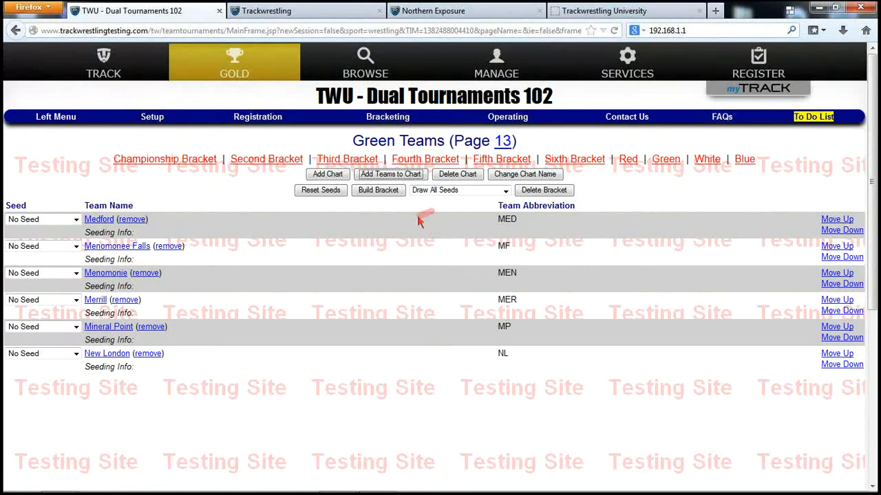
{"action": "left_click", "coordinate": [375, 192]}
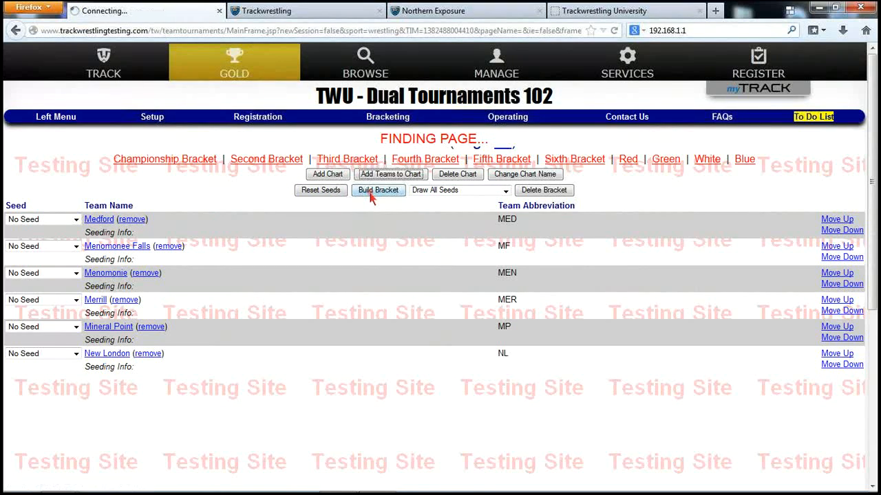
- Build the White chart's bracket with all seeds drawn at random
{"action": "left_click", "coordinate": [707, 161]}
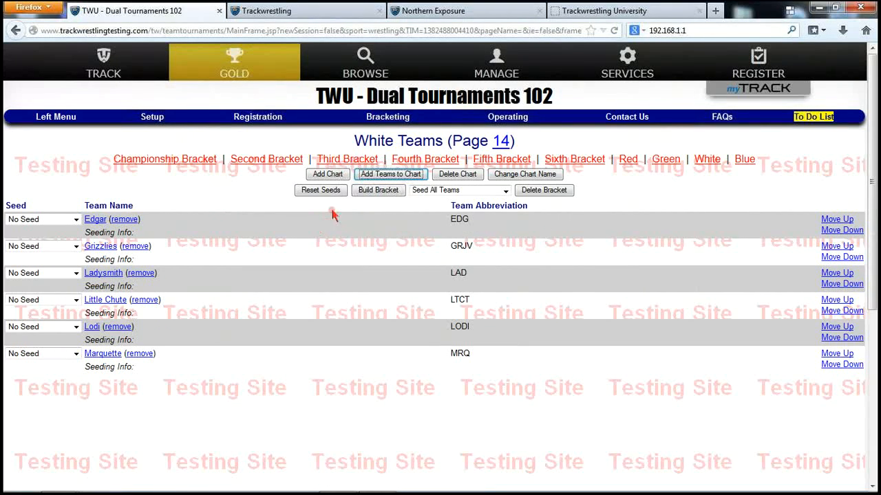
{"action": "left_click", "coordinate": [434, 194]}
{"action": "left_click", "coordinate": [426, 256]}
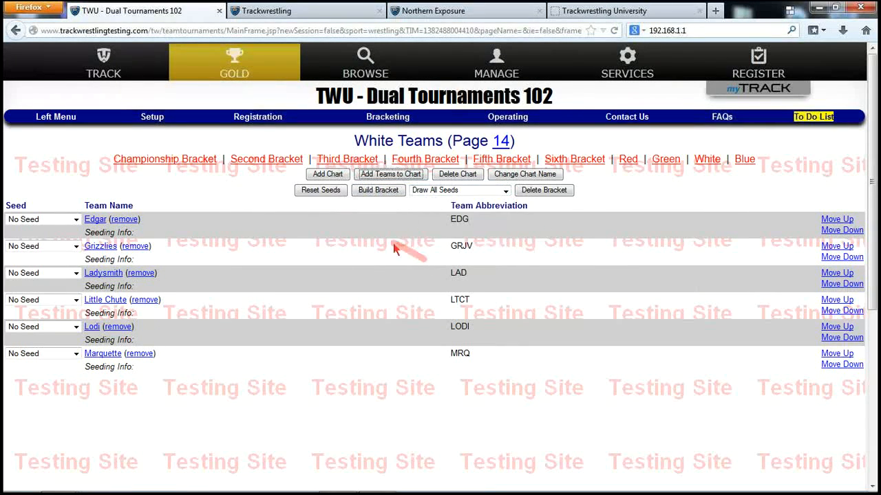
{"action": "left_click", "coordinate": [372, 193]}
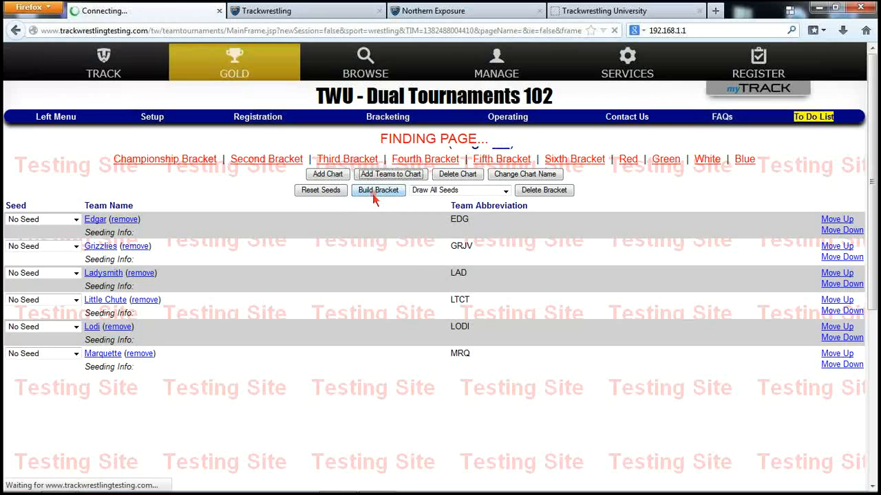
- Build the bracket for the Blue teams using "Draw All Seeds"
{"action": "left_click", "coordinate": [743, 162]}
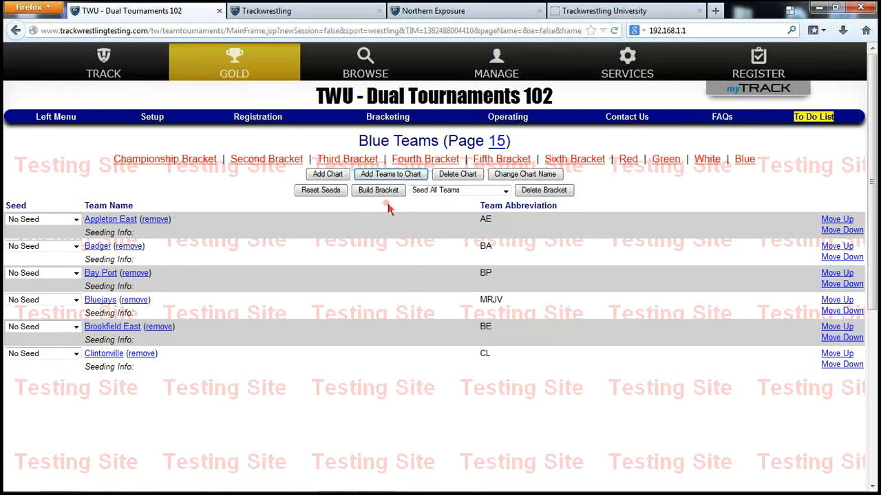
{"action": "left_click", "coordinate": [435, 192]}
{"action": "left_click", "coordinate": [439, 259]}
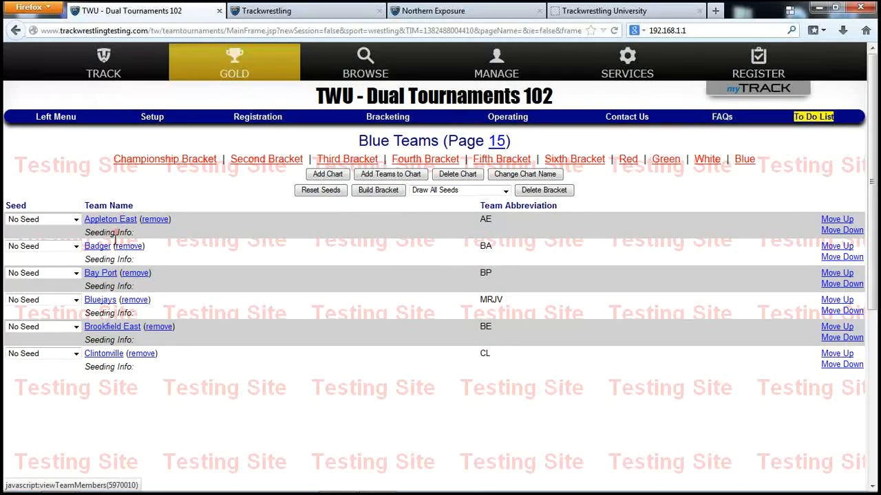
{"action": "left_click", "coordinate": [393, 194]}
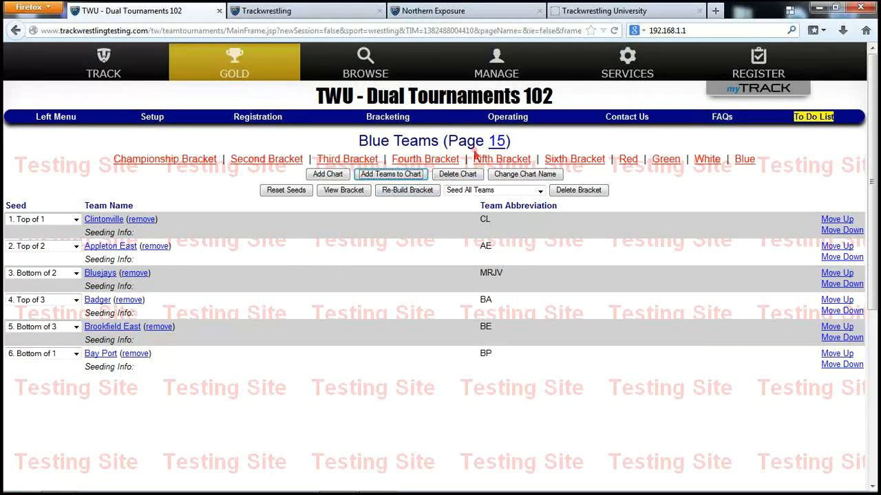
- Open the bracket printing parameters, examine the charts available for viewing, and close the window
{"action": "left_click", "coordinate": [507, 119]}
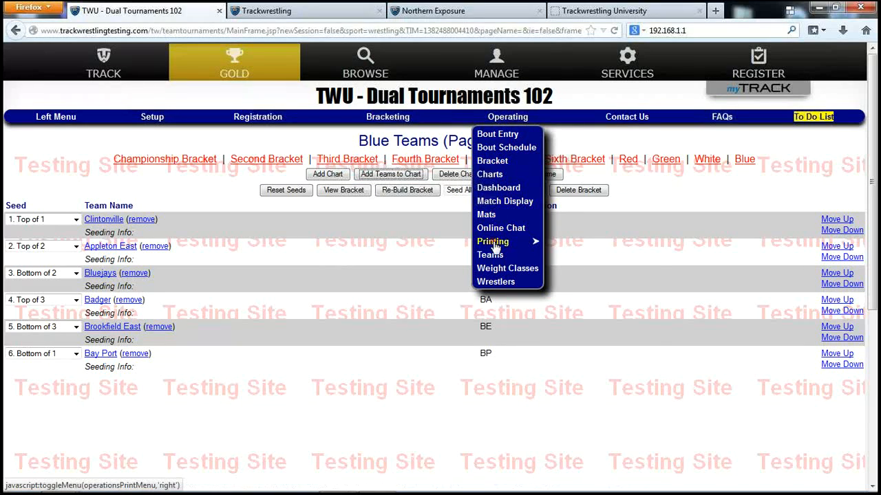
{"action": "mouse_move", "coordinate": [513, 241]}
{"action": "left_click", "coordinate": [563, 256]}
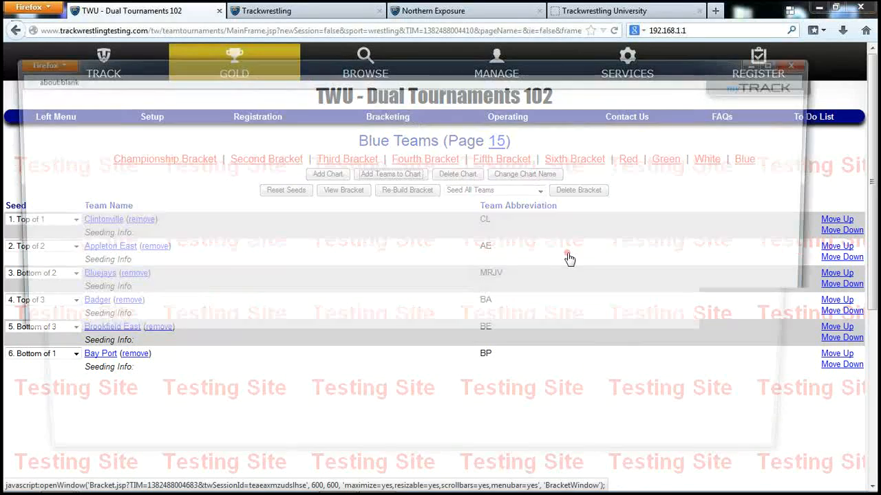
{"action": "left_click", "coordinate": [481, 114]}
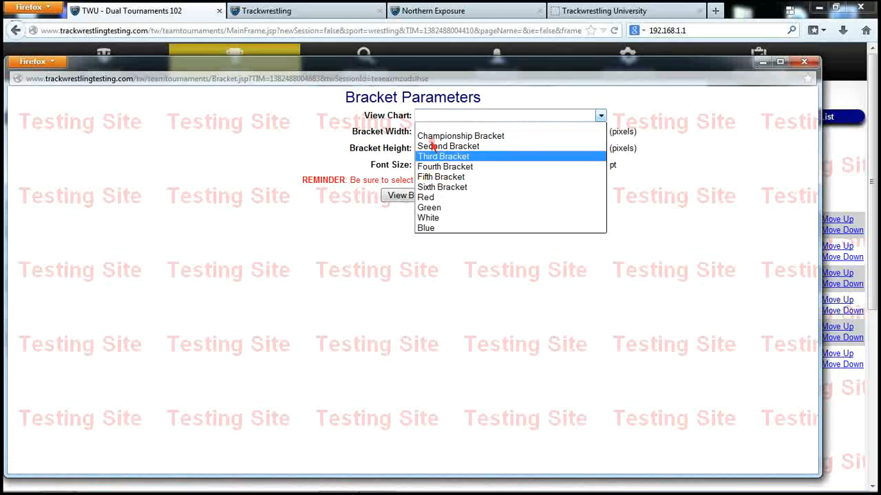
{"action": "left_click", "coordinate": [732, 96]}
{"action": "left_click", "coordinate": [804, 62]}
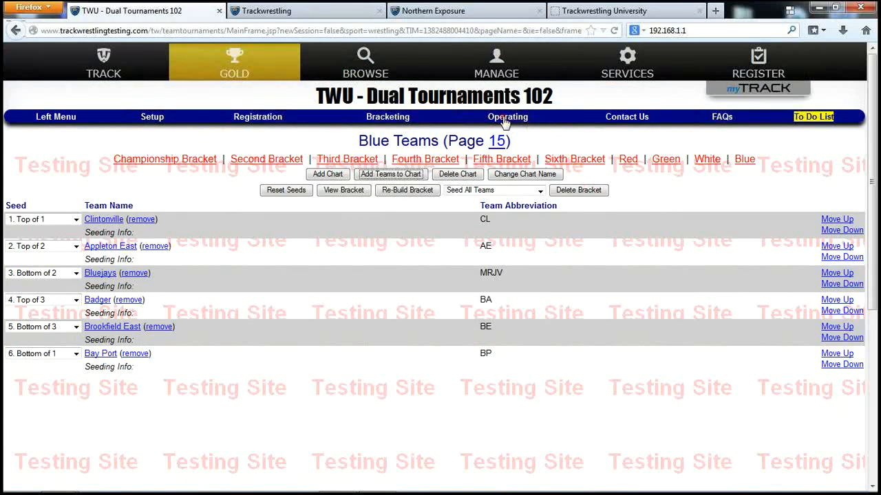
- Open the bout sheet printing options, examine the bouts available for selection, and close the window
{"action": "left_click", "coordinate": [508, 117]}
{"action": "left_click", "coordinate": [542, 243]}
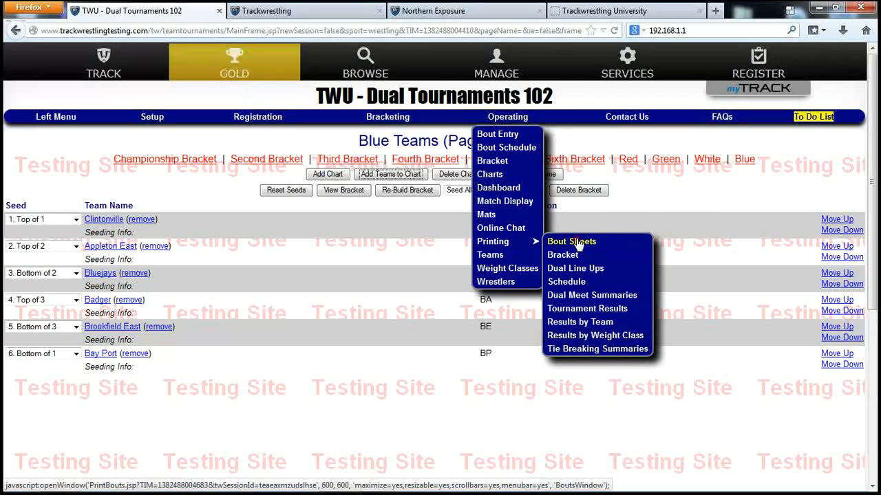
{"action": "left_click", "coordinate": [577, 243]}
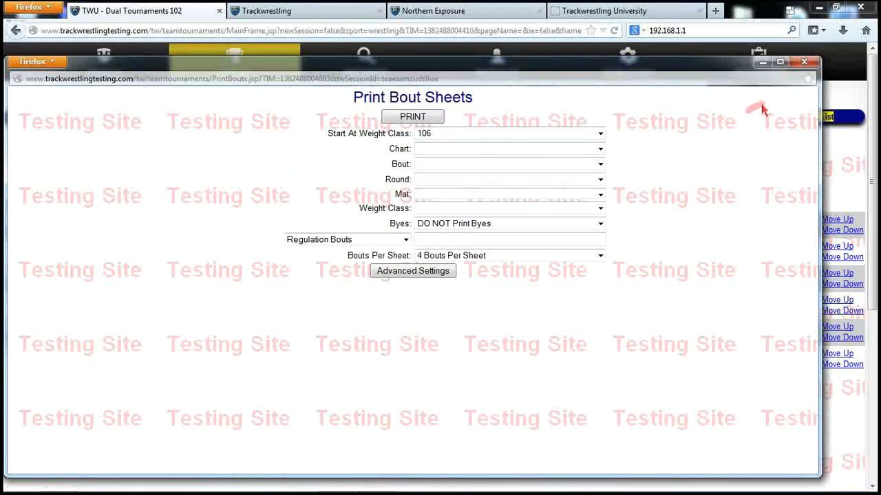
{"action": "left_click", "coordinate": [443, 163]}
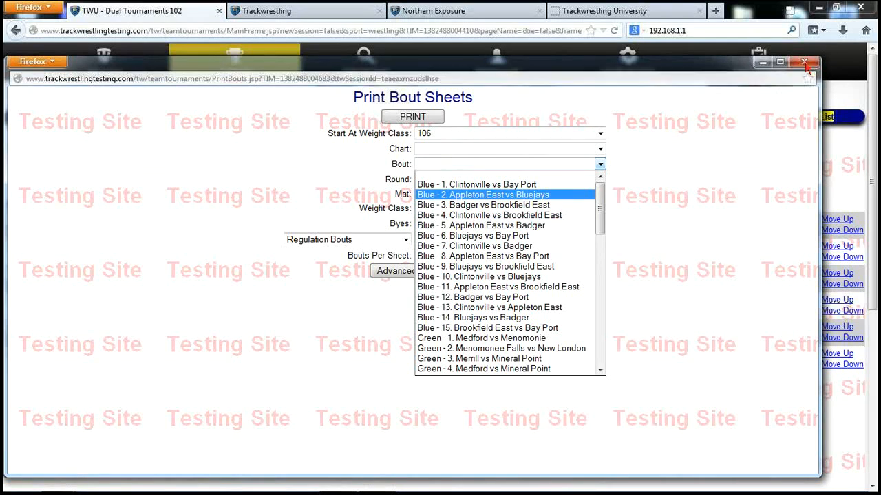
{"action": "left_click", "coordinate": [622, 216]}
{"action": "left_click", "coordinate": [804, 62]}
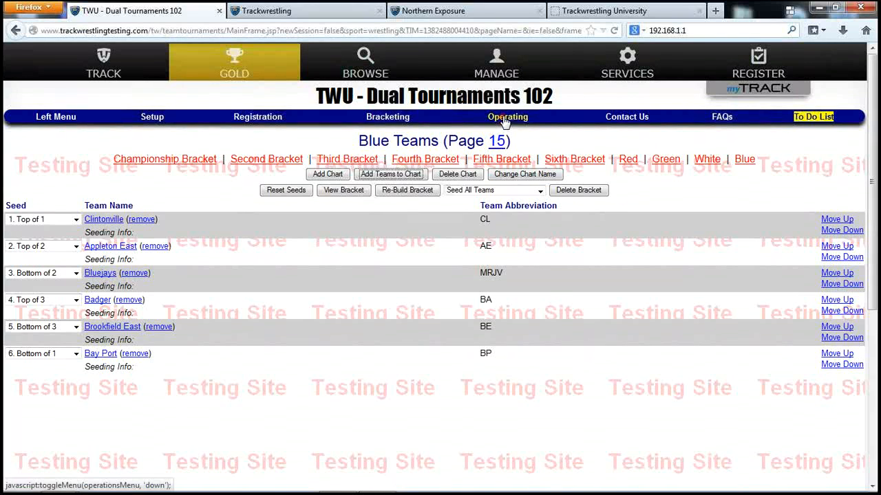
- Open bout entry for the Blue chart and set the starting weight class of the Clintonville vs Bay Port dual to 132
{"action": "mouse_move", "coordinate": [502, 118]}
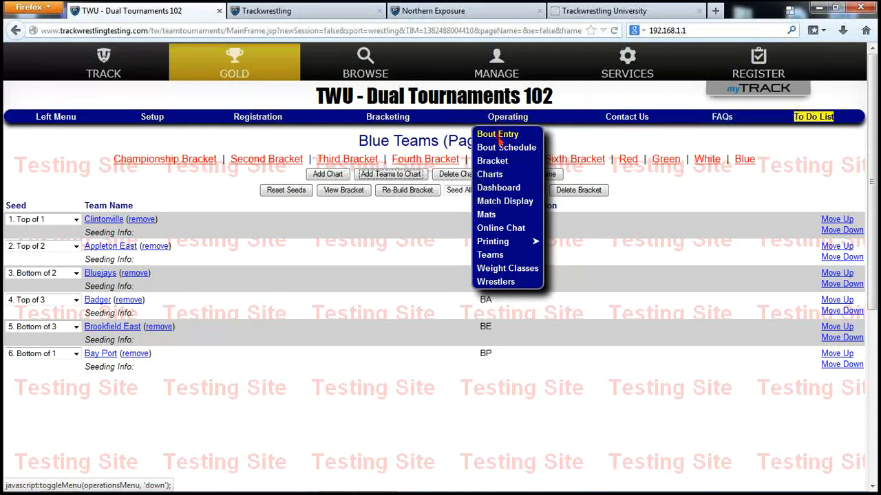
{"action": "left_click", "coordinate": [500, 137]}
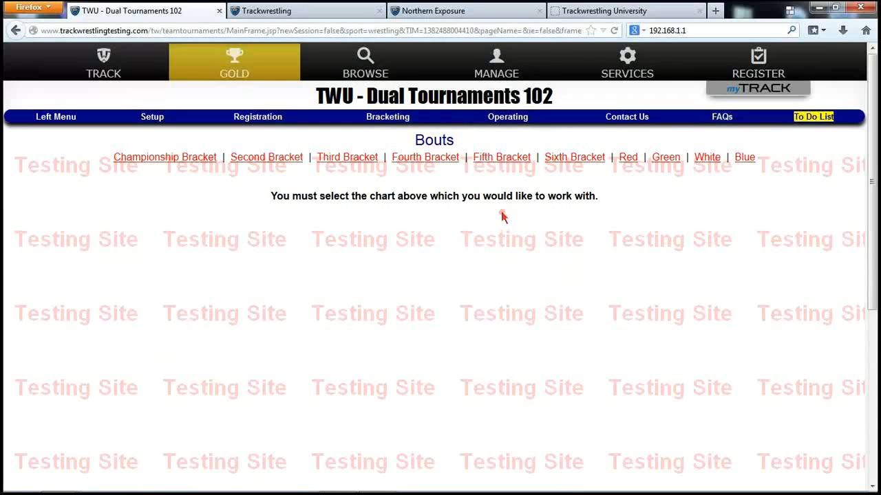
{"action": "left_click", "coordinate": [753, 159]}
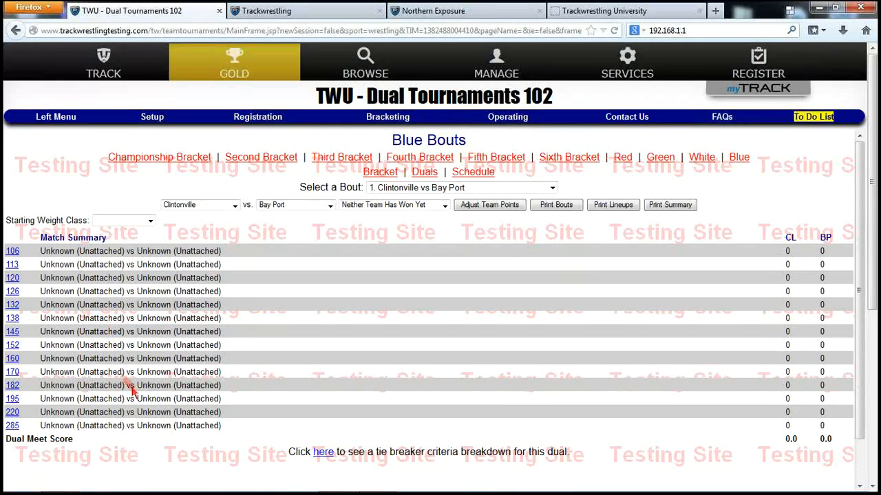
{"action": "left_click", "coordinate": [150, 221]}
{"action": "left_click", "coordinate": [114, 278]}
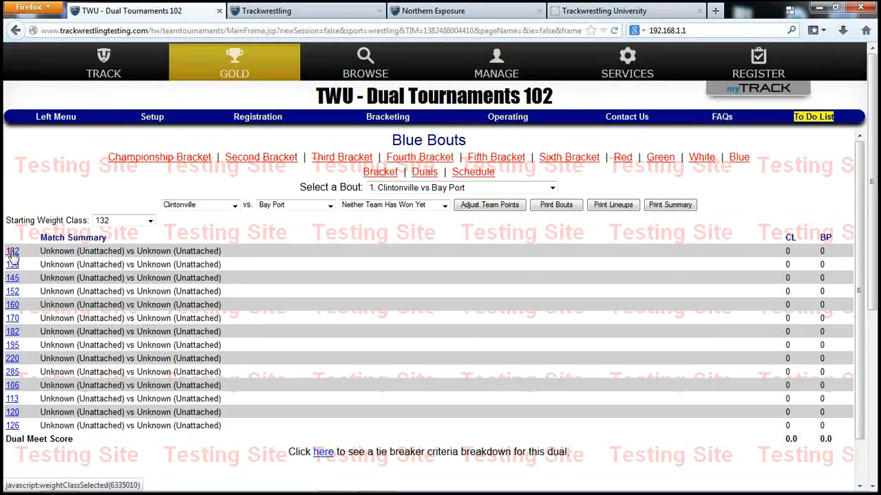
- Record the 132 match as a win by Fall at 0:24 for Clintonville's wrestler and save the result
{"action": "left_click", "coordinate": [13, 252]}
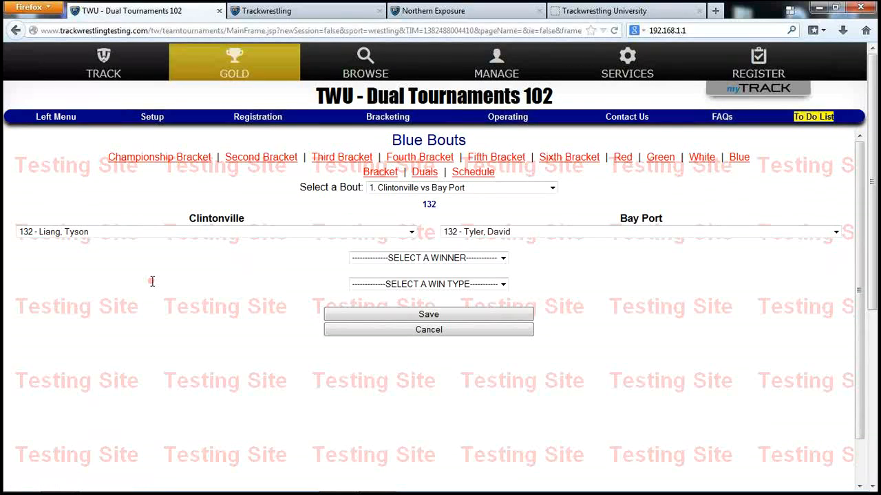
{"action": "left_click", "coordinate": [347, 234]}
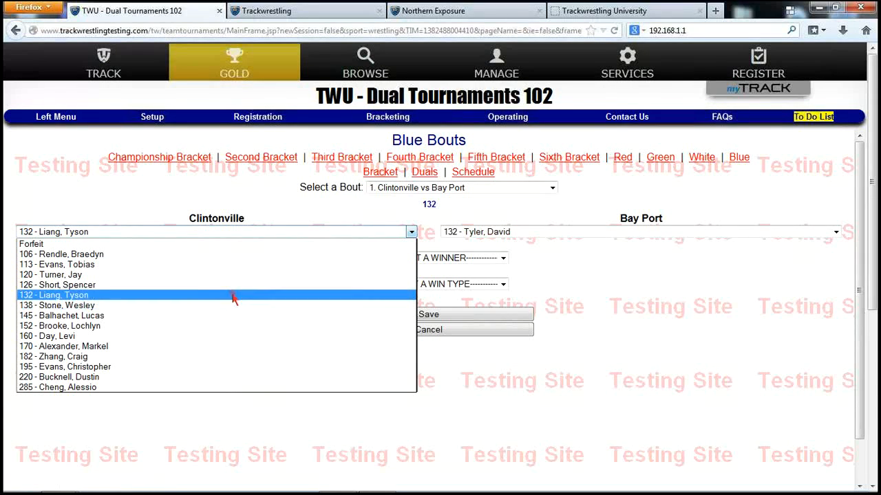
{"action": "left_click", "coordinate": [234, 296]}
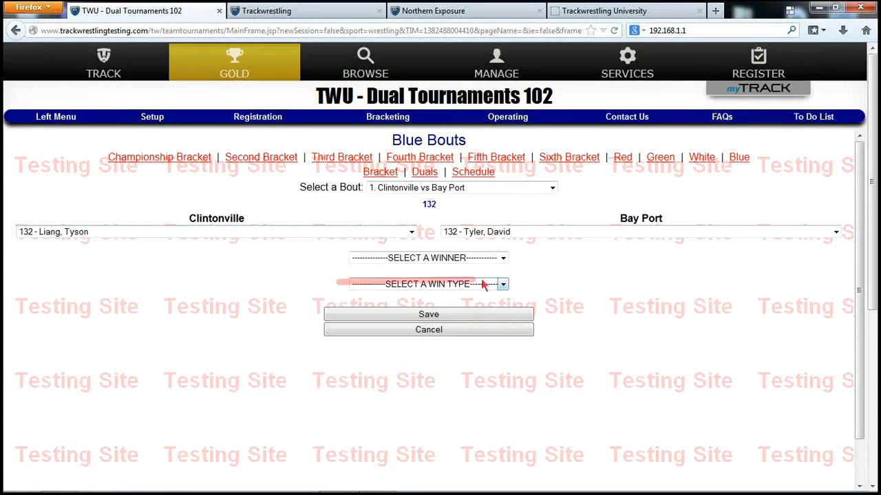
{"action": "left_click", "coordinate": [472, 259]}
{"action": "left_click", "coordinate": [416, 281]}
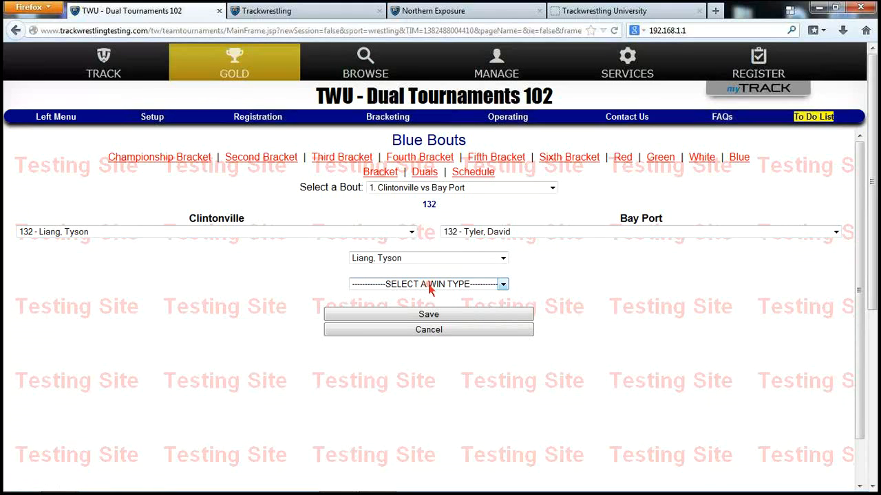
{"action": "left_click", "coordinate": [417, 285]}
{"action": "left_click", "coordinate": [402, 327]}
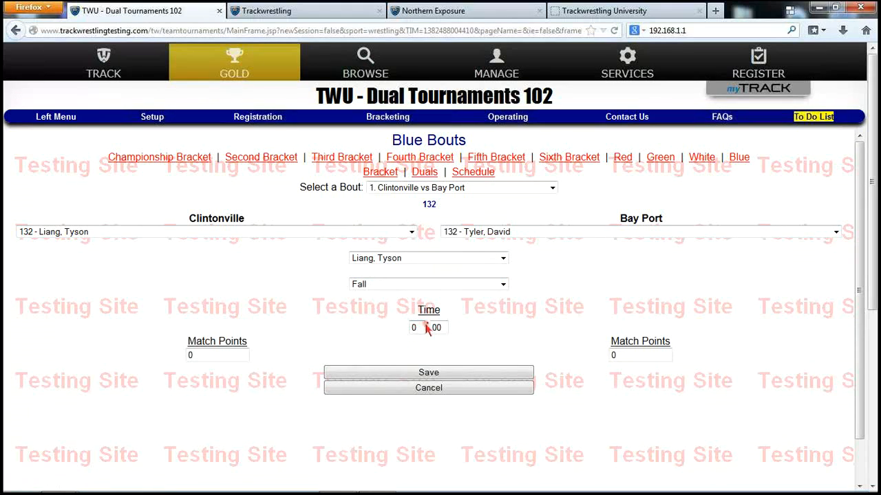
{"action": "left_click_drag", "start_coordinate": [444, 326], "coordinate": [427, 327]}
{"action": "left_click", "coordinate": [385, 380]}
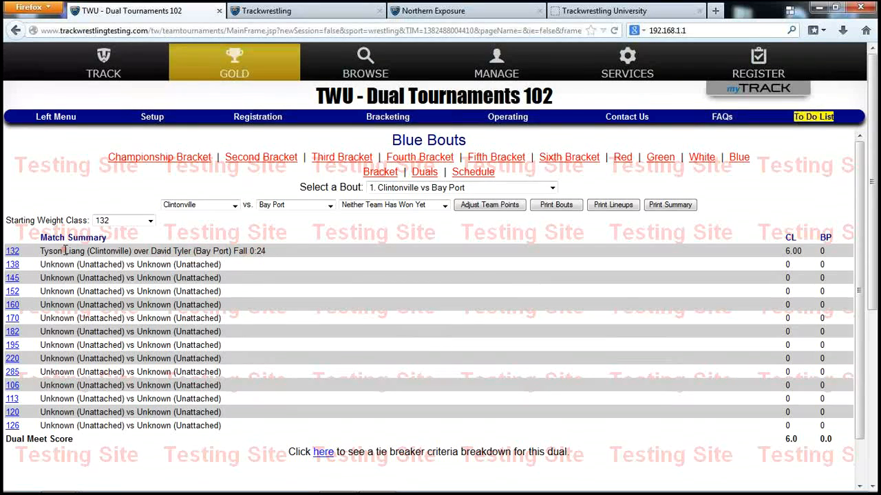
- Change the 132 match result to a Major Decision with 8 match points for Clintonville's wrestler and save it
{"action": "left_click", "coordinate": [13, 251]}
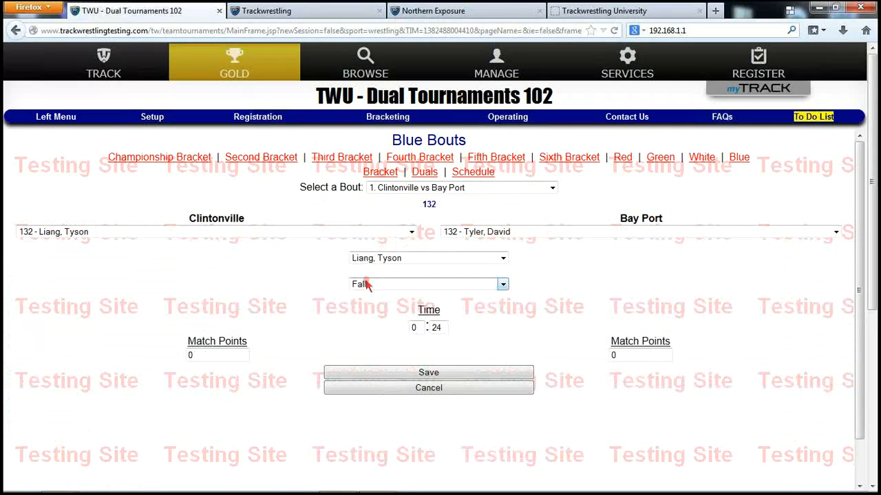
{"action": "left_click", "coordinate": [395, 281]}
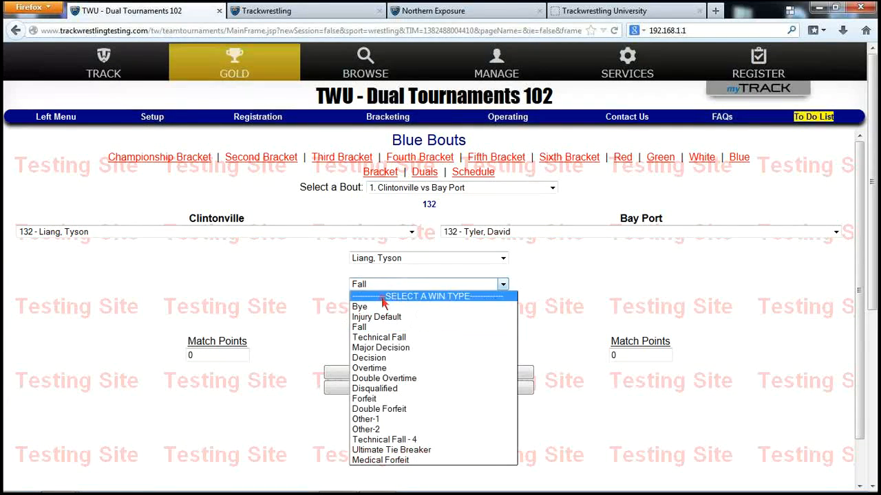
{"action": "left_click", "coordinate": [387, 349]}
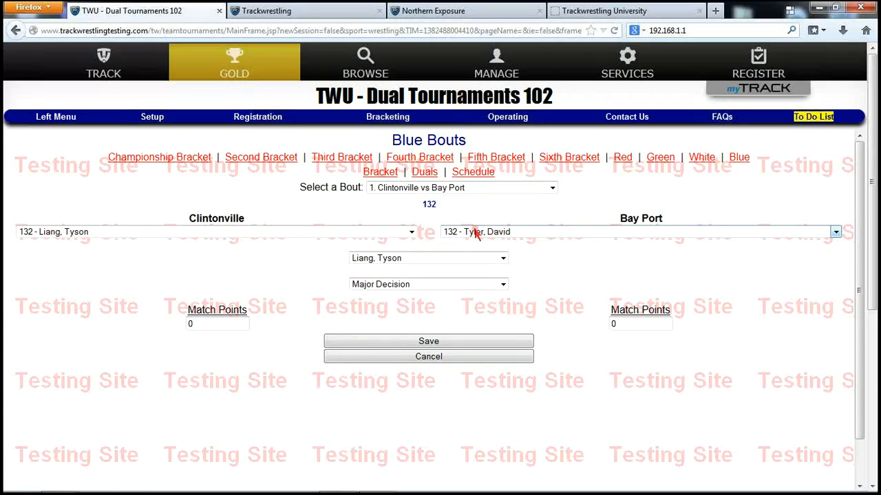
{"action": "double_click", "coordinate": [197, 326]}
{"action": "type", "text": "8"}
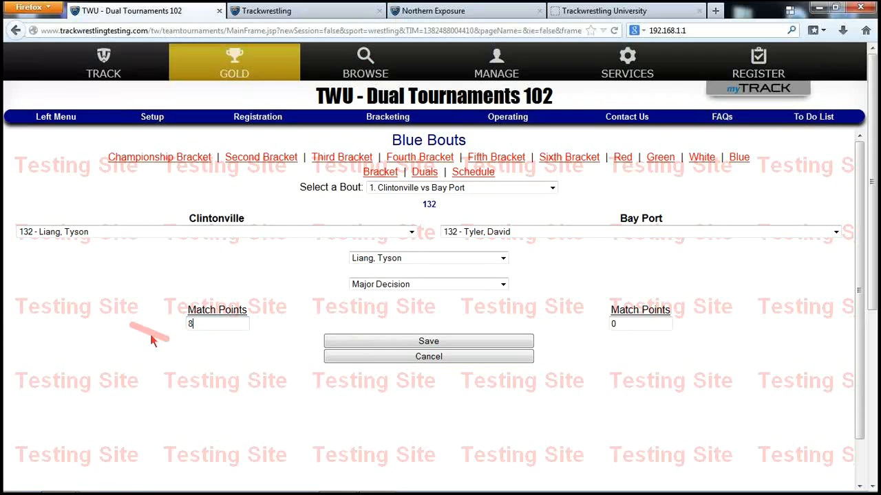
{"action": "left_click", "coordinate": [410, 341]}
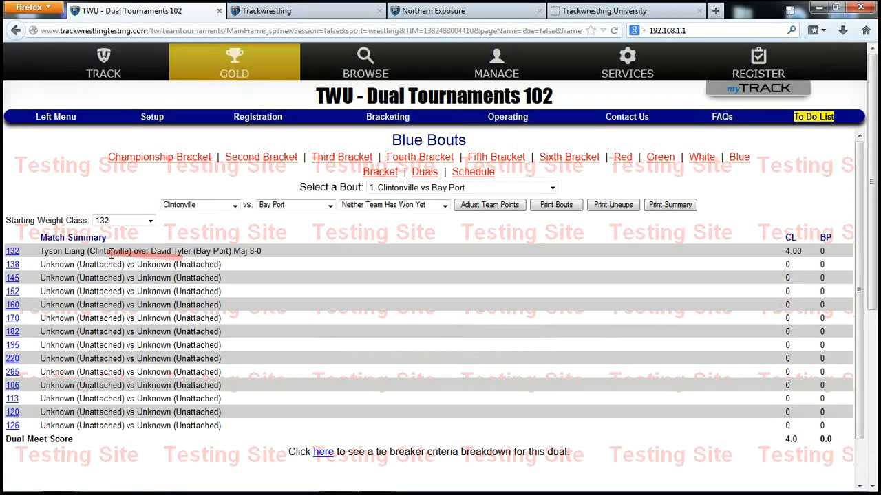
- Open the 138 match, leave it for the tournament operations, and examine what Reset Tournament can reset
{"action": "left_click", "coordinate": [12, 265]}
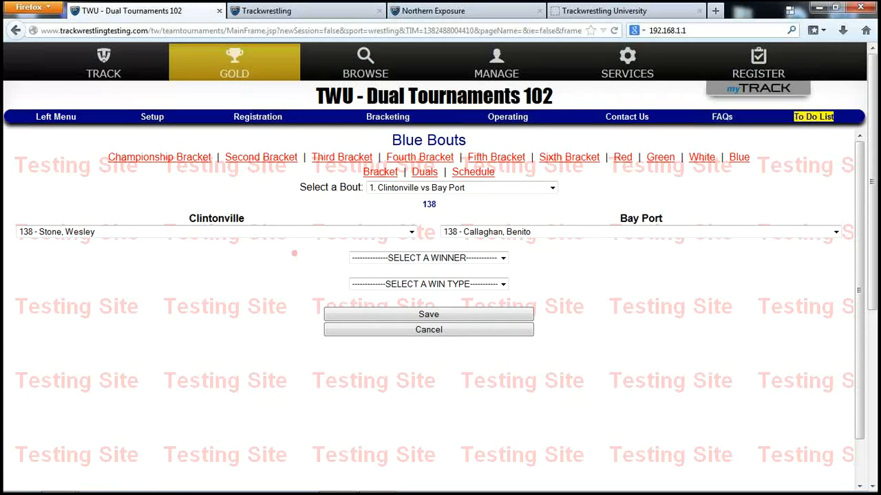
{"action": "left_click", "coordinate": [63, 121]}
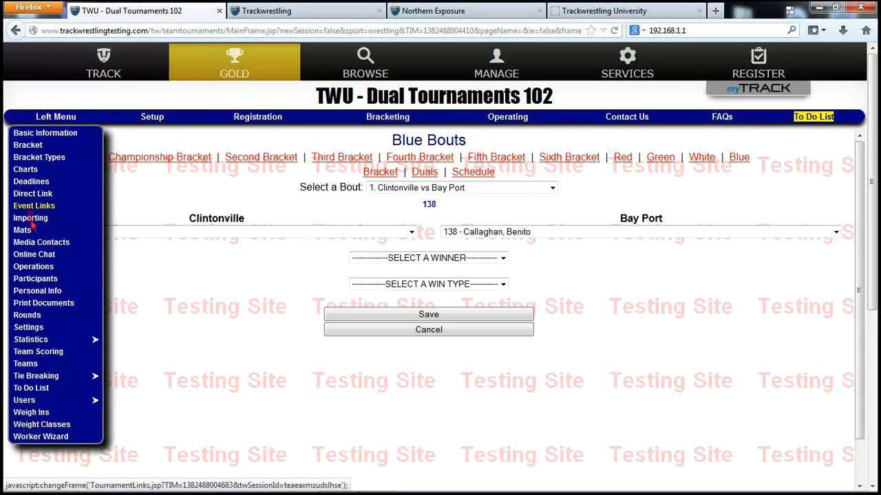
{"action": "left_click", "coordinate": [33, 267]}
{"action": "left_click", "coordinate": [356, 170]}
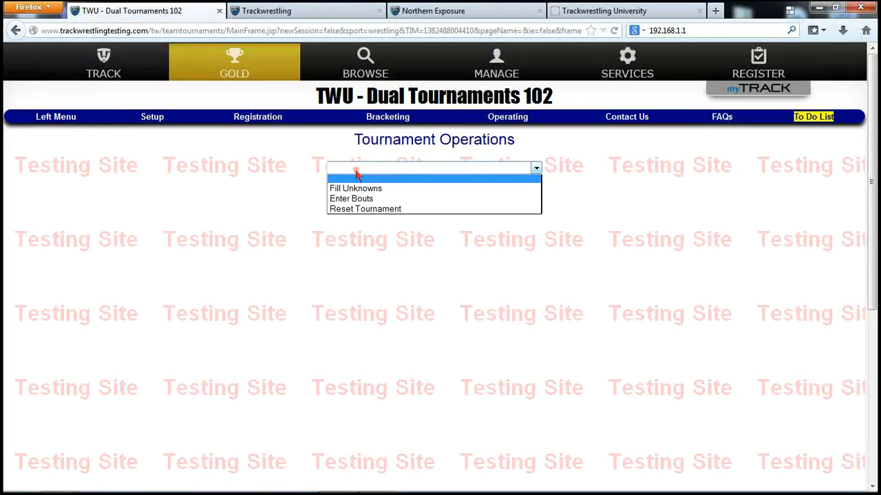
{"action": "left_click", "coordinate": [368, 211]}
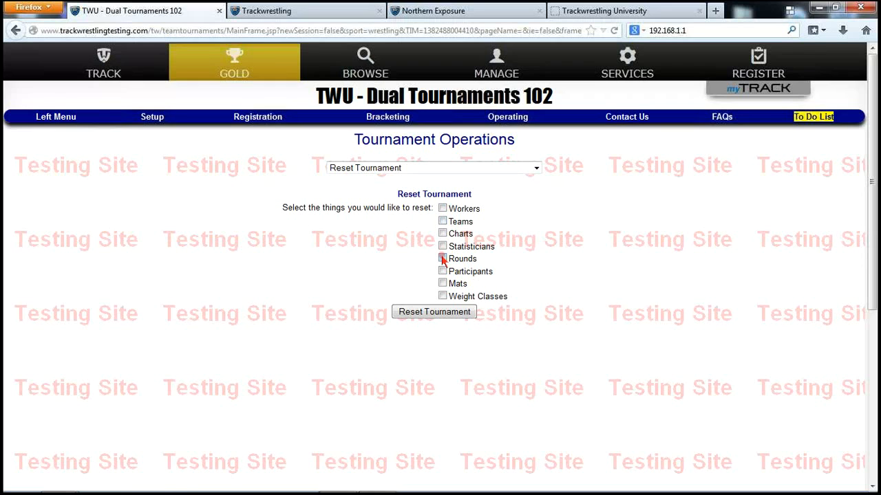
- Randomly enter bouts for the Blue chart with a maximum bout number of 15, using the Enter Bouts operation
{"action": "left_click", "coordinate": [392, 169]}
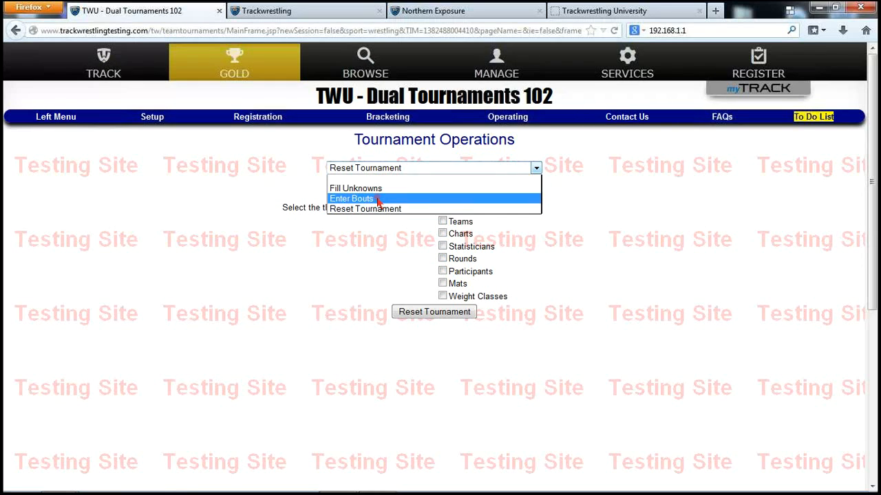
{"action": "left_click", "coordinate": [382, 197]}
{"action": "left_click", "coordinate": [452, 224]}
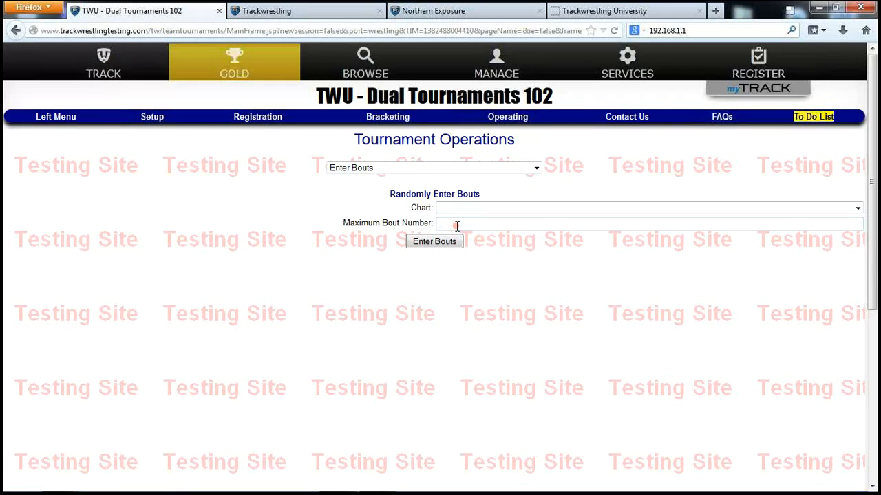
{"action": "type", "text": "15"}
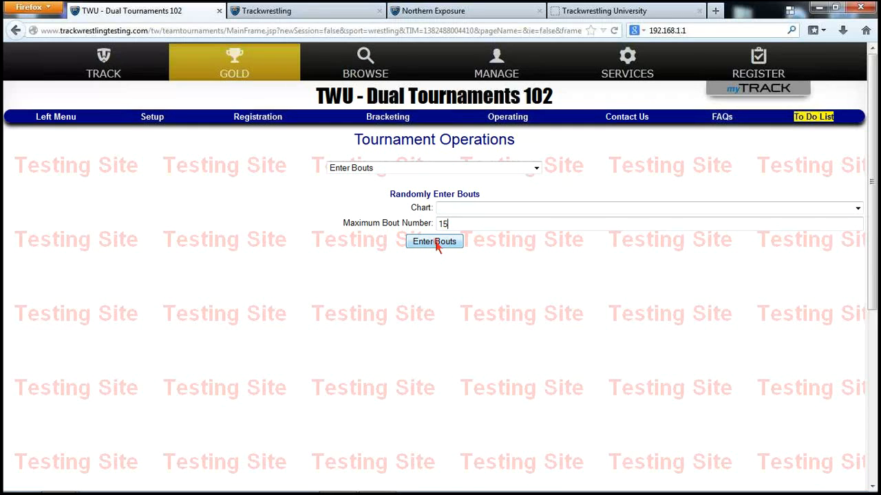
{"action": "left_click", "coordinate": [439, 247]}
{"action": "left_click", "coordinate": [512, 234]}
{"action": "left_click", "coordinate": [467, 207]}
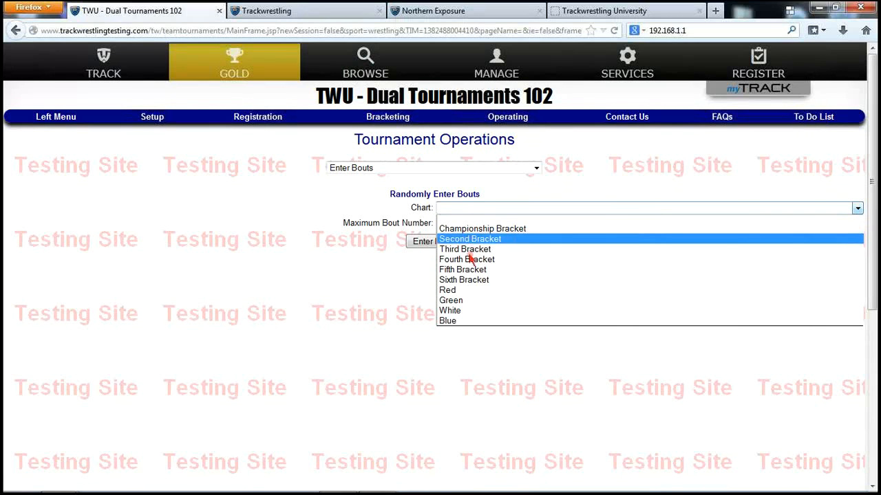
{"action": "left_click", "coordinate": [459, 321]}
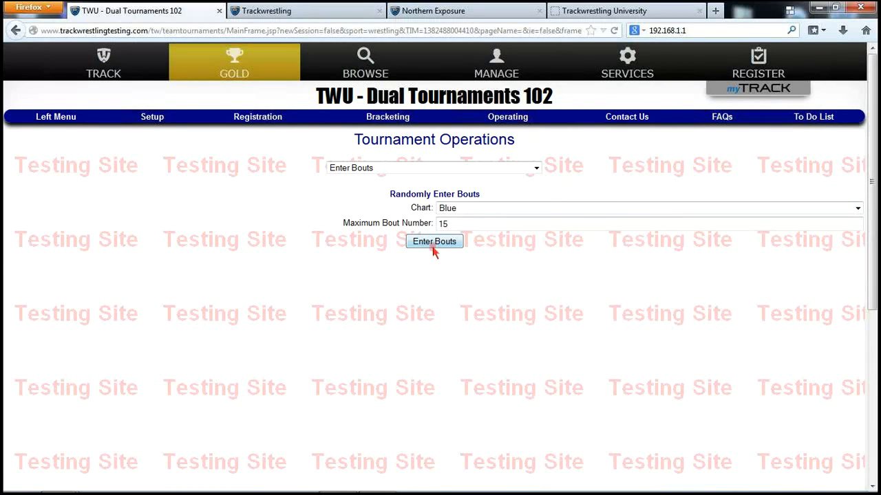
{"action": "left_click", "coordinate": [433, 245]}
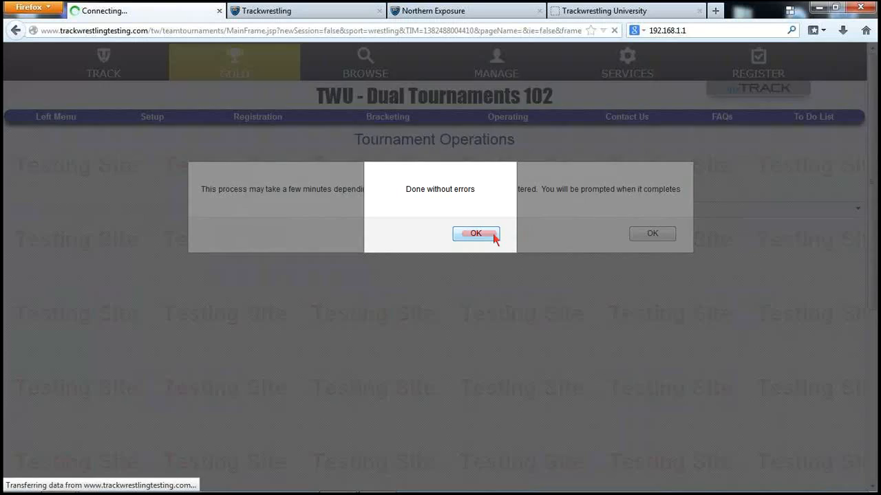
{"action": "left_click", "coordinate": [490, 235]}
{"action": "left_click", "coordinate": [652, 233]}
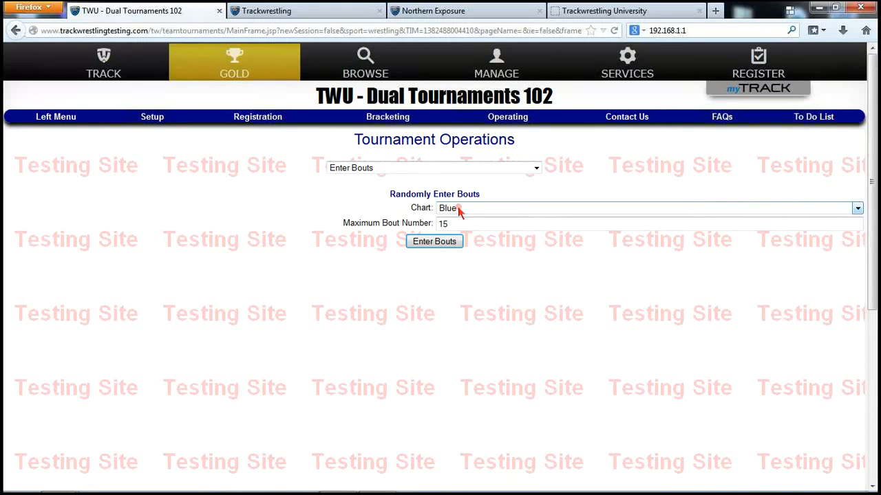
- View the Blue bracket, review its dual scores and team placements, and open the match results of bout 4
{"action": "mouse_move", "coordinate": [507, 118]}
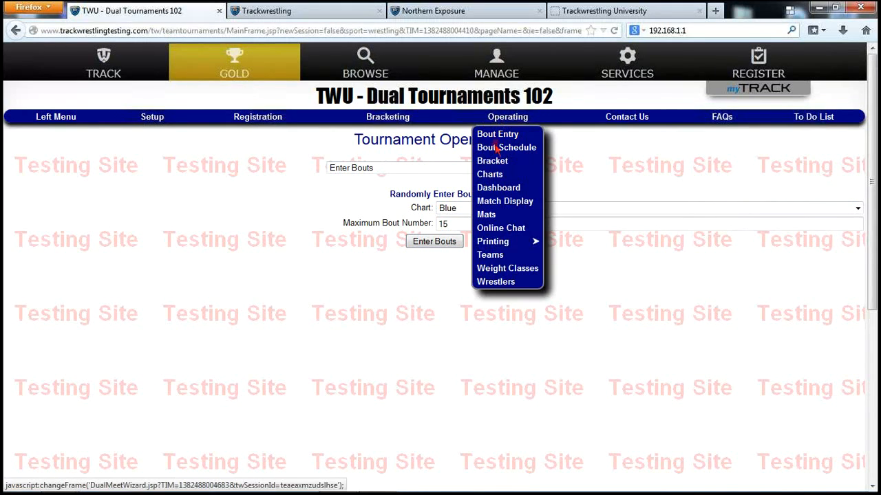
{"action": "left_click", "coordinate": [494, 163]}
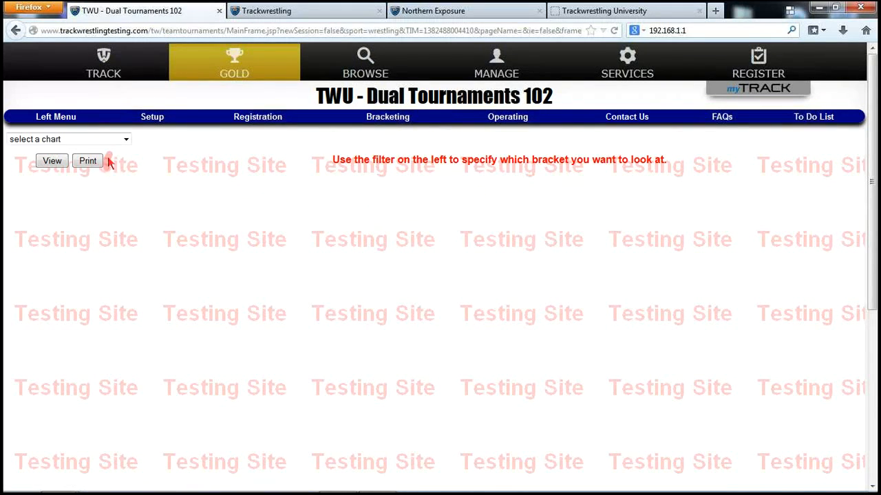
{"action": "left_click", "coordinate": [113, 139]}
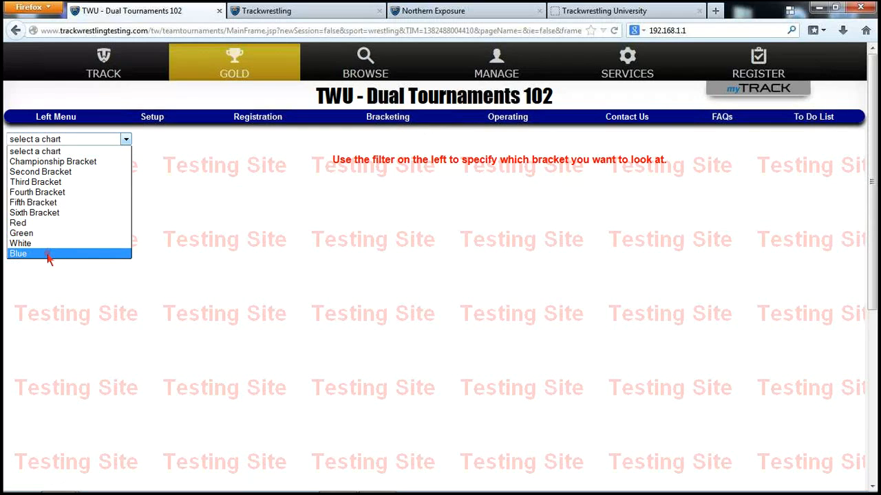
{"action": "left_click", "coordinate": [21, 253]}
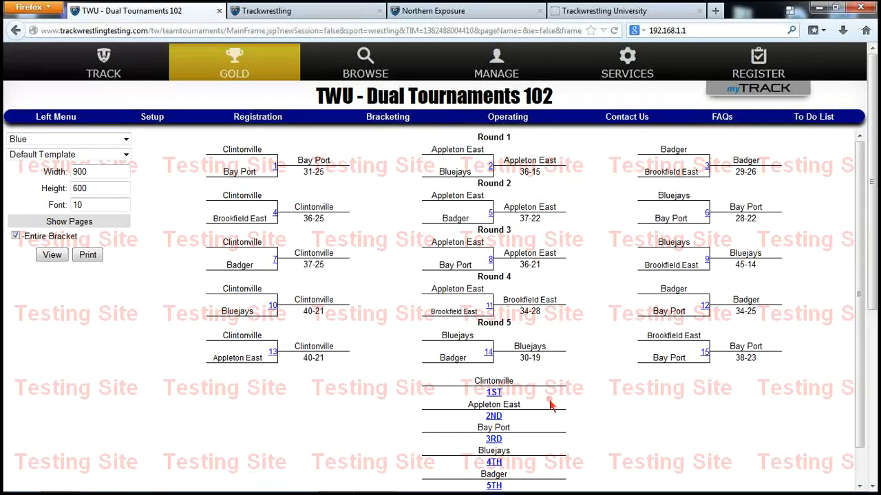
{"action": "scroll", "coordinate": [569, 396], "scroll_direction": "down", "scroll_amount": 1}
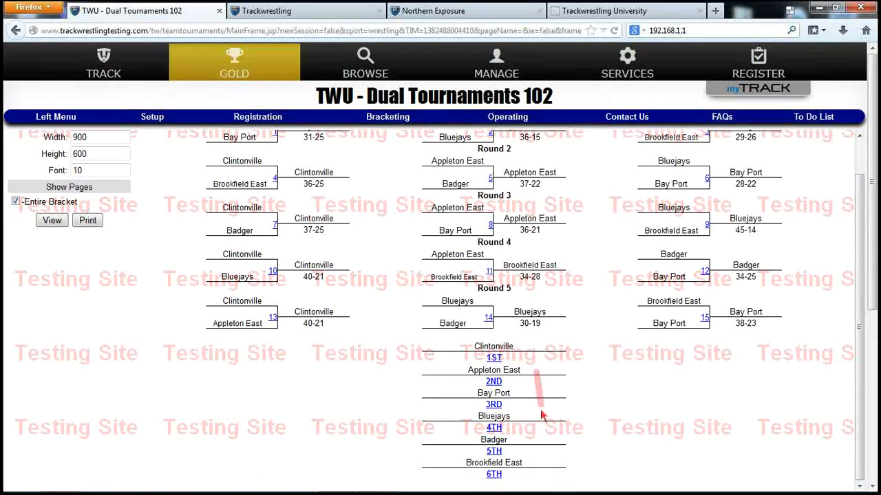
{"action": "scroll", "coordinate": [568, 371], "scroll_direction": "up", "scroll_amount": 1}
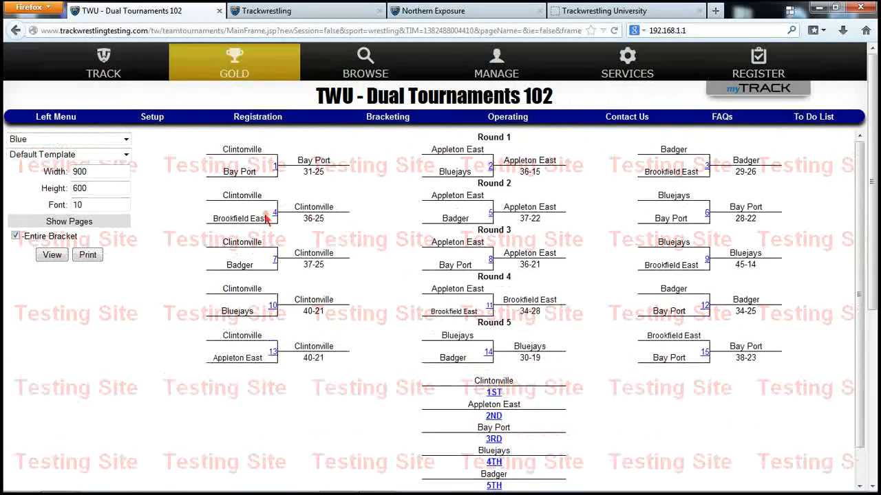
{"action": "left_click", "coordinate": [274, 213]}
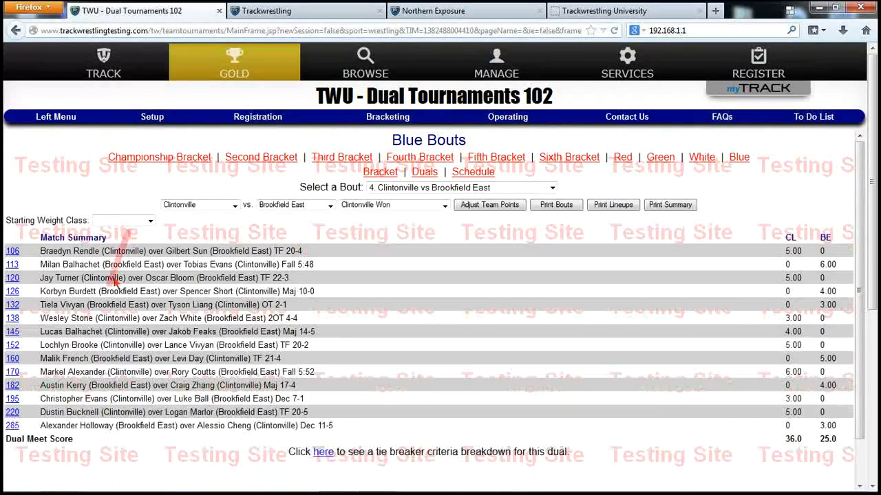
- Randomly enter bouts for the White chart with a maximum bout number of 15, using the Enter Bouts tournament operation
{"action": "left_click", "coordinate": [55, 117]}
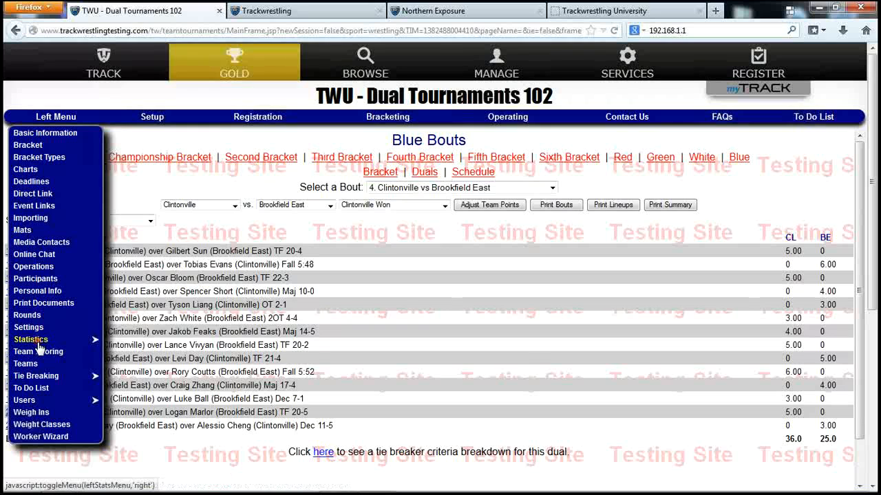
{"action": "left_click", "coordinate": [33, 267]}
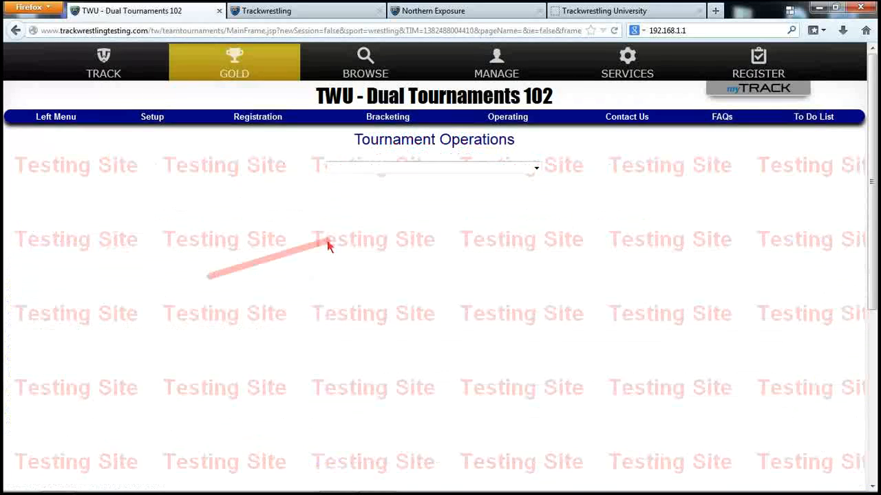
{"action": "left_click", "coordinate": [411, 172]}
{"action": "left_click", "coordinate": [375, 199]}
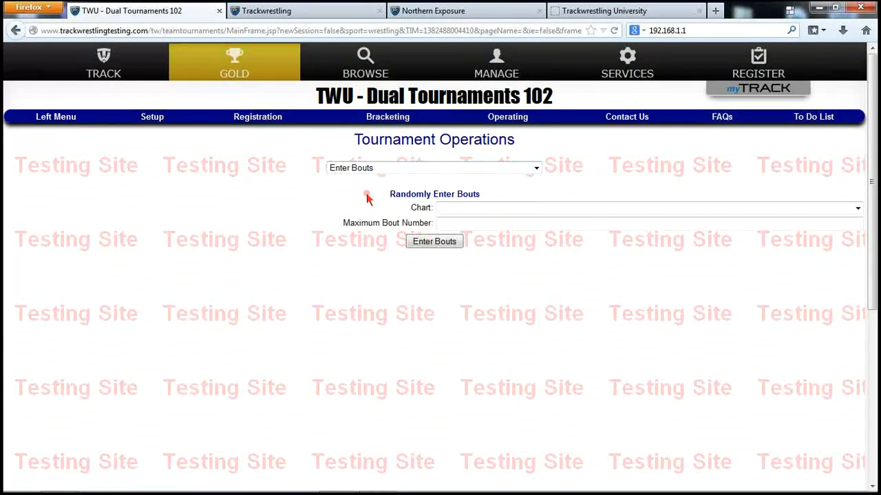
{"action": "left_click", "coordinate": [524, 210]}
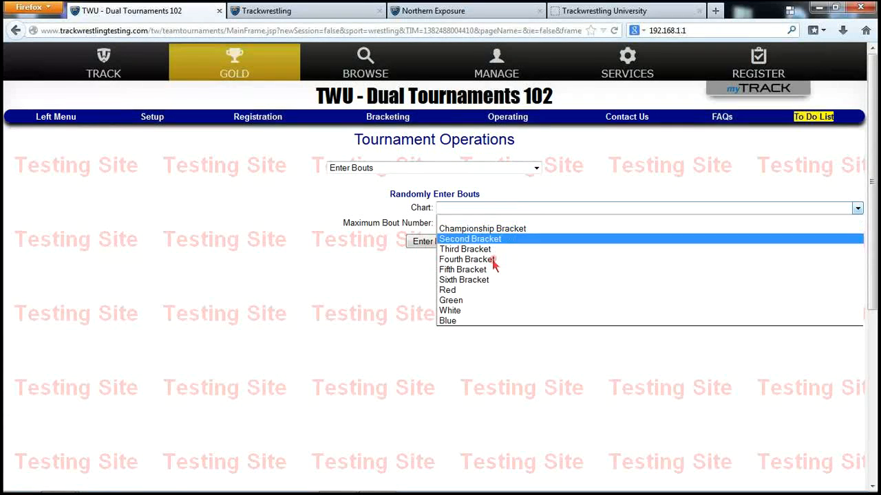
{"action": "left_click", "coordinate": [473, 313]}
{"action": "left_click", "coordinate": [465, 222]}
{"action": "type", "text": "15"}
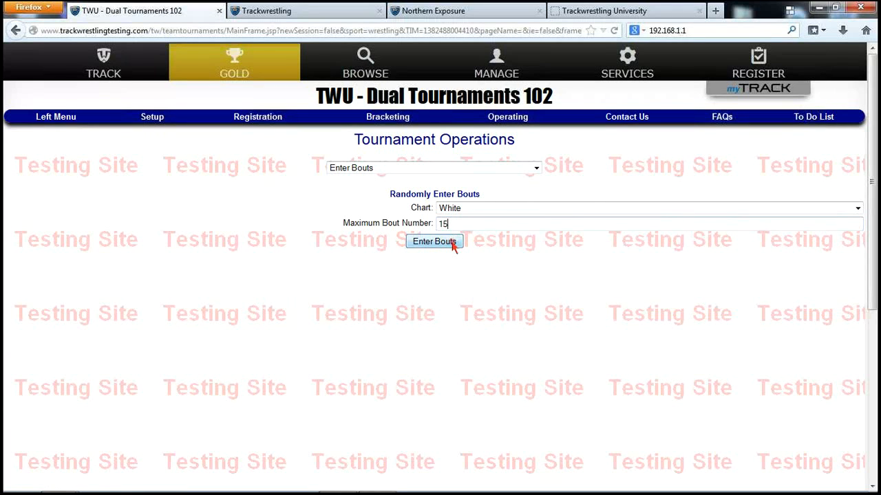
{"action": "left_click", "coordinate": [452, 243]}
{"action": "left_click", "coordinate": [475, 234]}
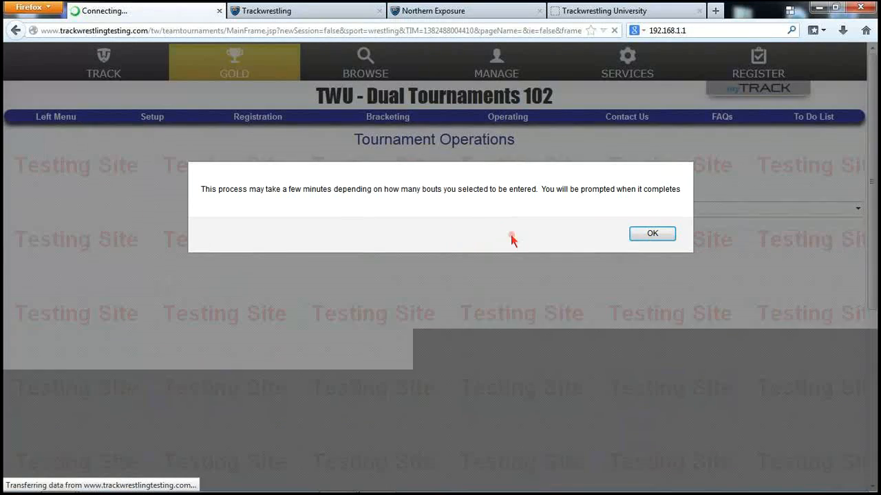
{"action": "left_click", "coordinate": [653, 233]}
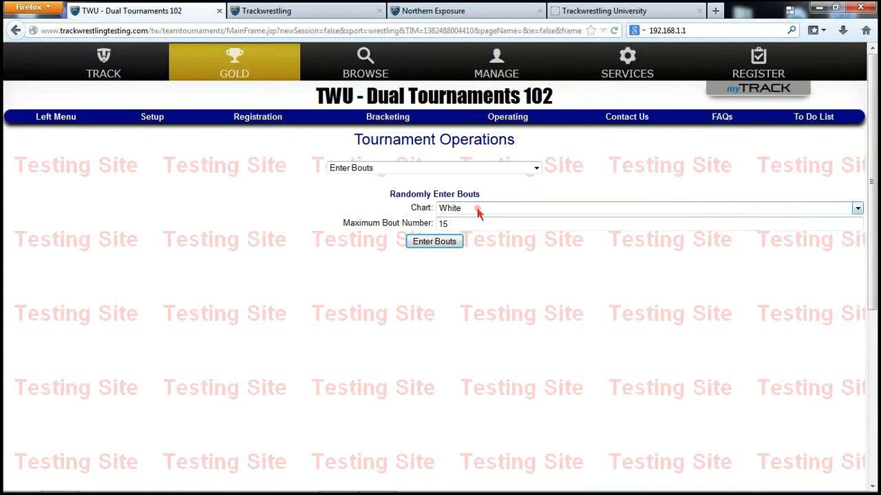
- Randomly enter bouts for the Green chart with a maximum bout number of 15
{"action": "left_click", "coordinate": [448, 213]}
{"action": "left_click", "coordinate": [459, 305]}
{"action": "left_click", "coordinate": [460, 225]}
{"action": "double_click", "coordinate": [446, 225]}
{"action": "type", "text": "15"}
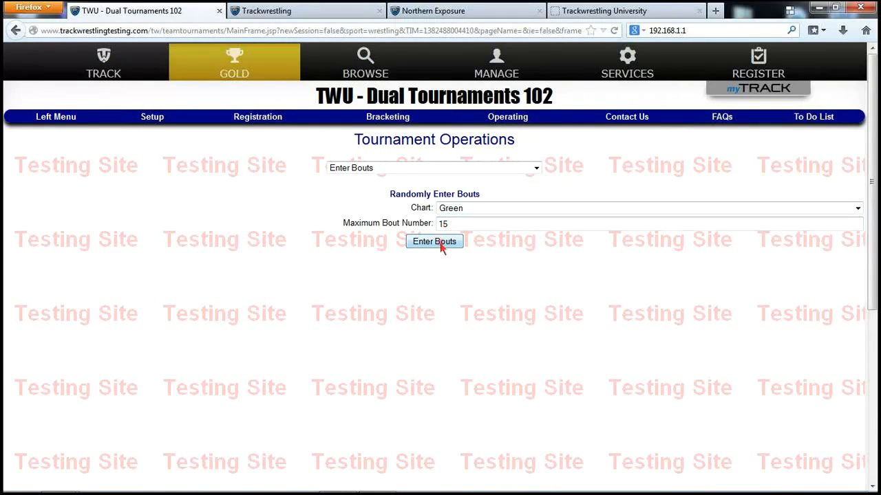
{"action": "left_click", "coordinate": [441, 246]}
{"action": "left_click", "coordinate": [472, 234]}
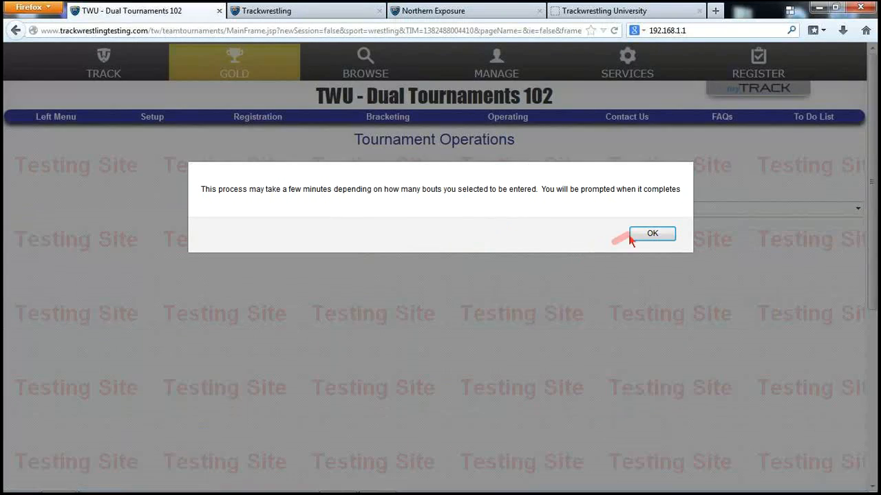
{"action": "left_click", "coordinate": [631, 236]}
- Randomly enter bouts for the Red chart, keeping the maximum bout number of 15
{"action": "left_click", "coordinate": [481, 209]}
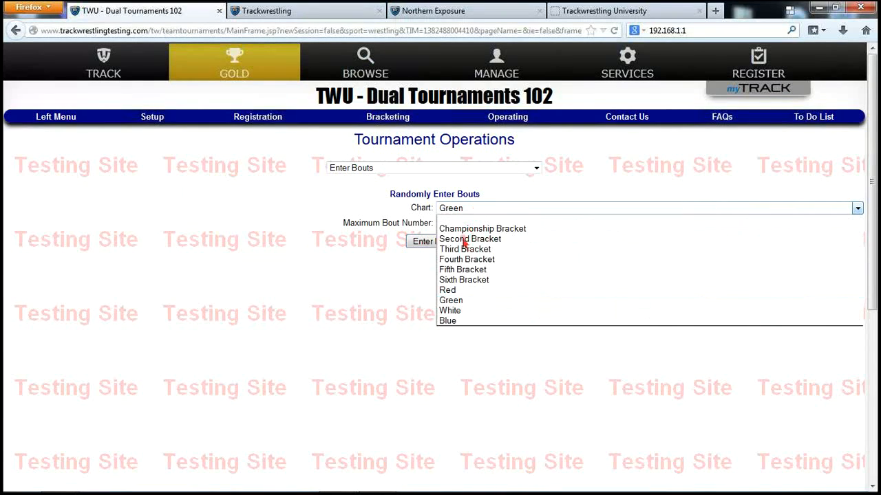
{"action": "left_click", "coordinate": [459, 291]}
{"action": "left_click", "coordinate": [449, 243]}
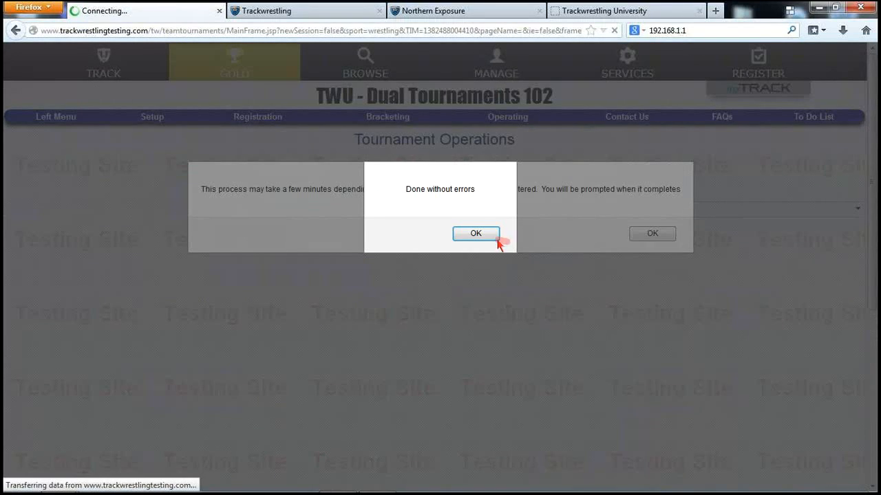
{"action": "left_click", "coordinate": [496, 237]}
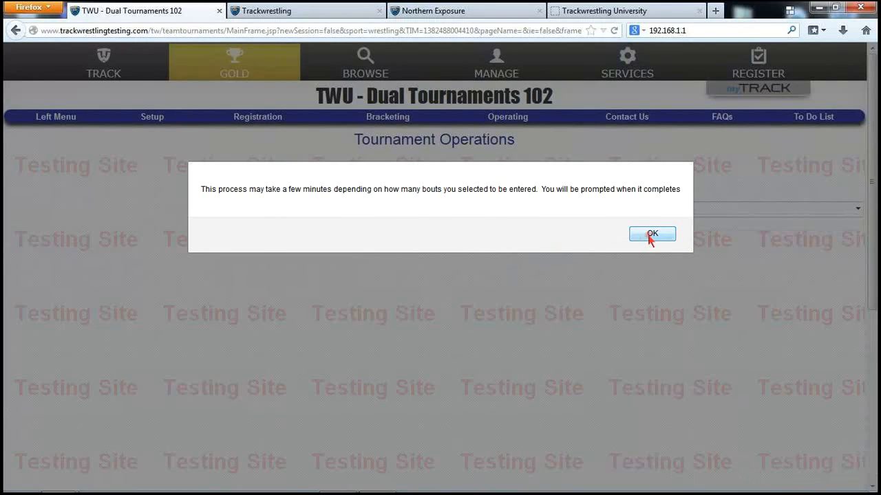
{"action": "left_click", "coordinate": [650, 235]}
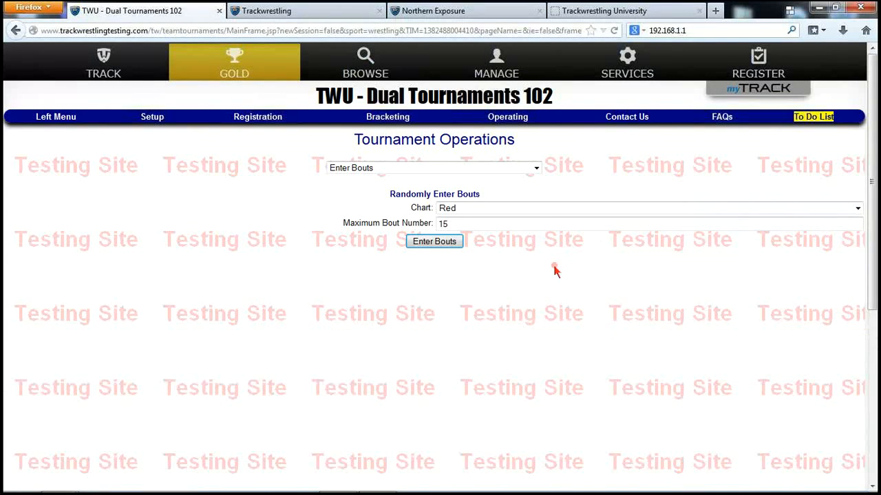
- Open the Championship Bracket's team list, examine which pool teams were placed in its bracket, and close the bracket view
{"action": "left_click", "coordinate": [510, 118]}
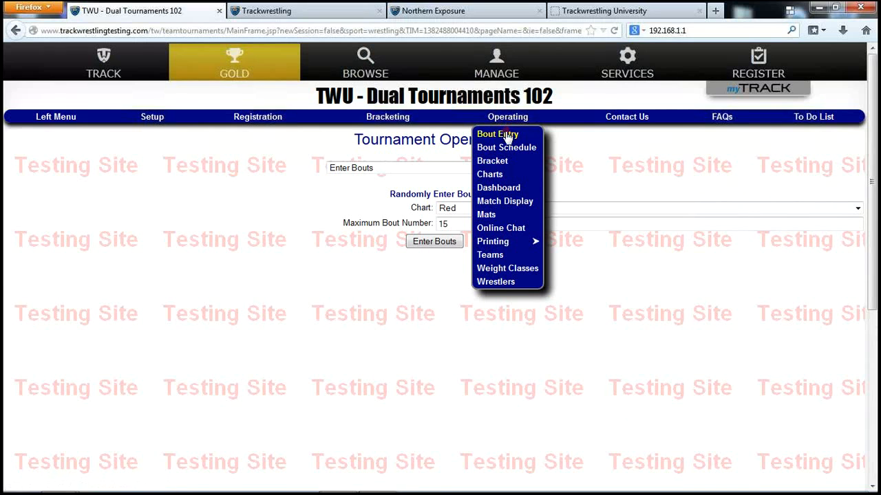
{"action": "left_click", "coordinate": [496, 258]}
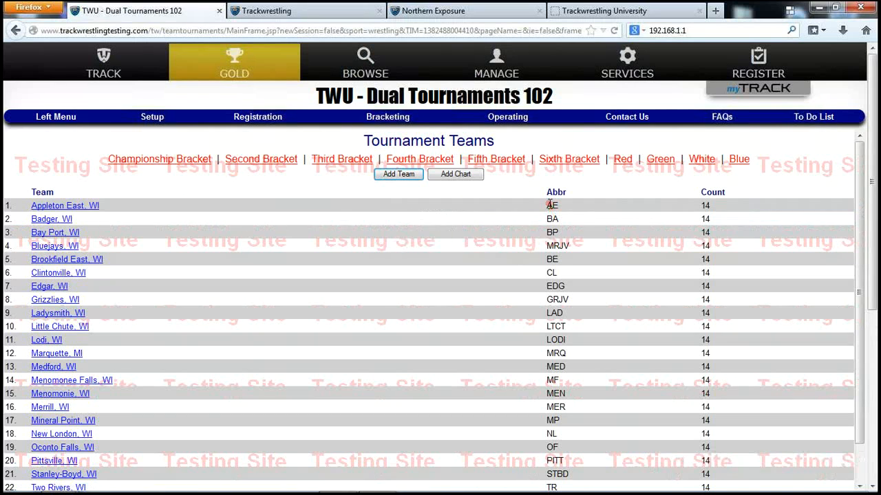
{"action": "left_click", "coordinate": [177, 160]}
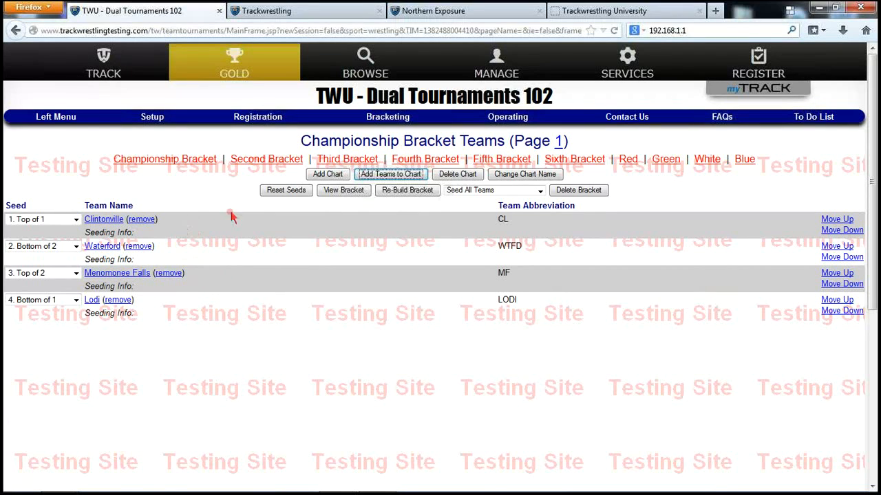
{"action": "left_click", "coordinate": [344, 190]}
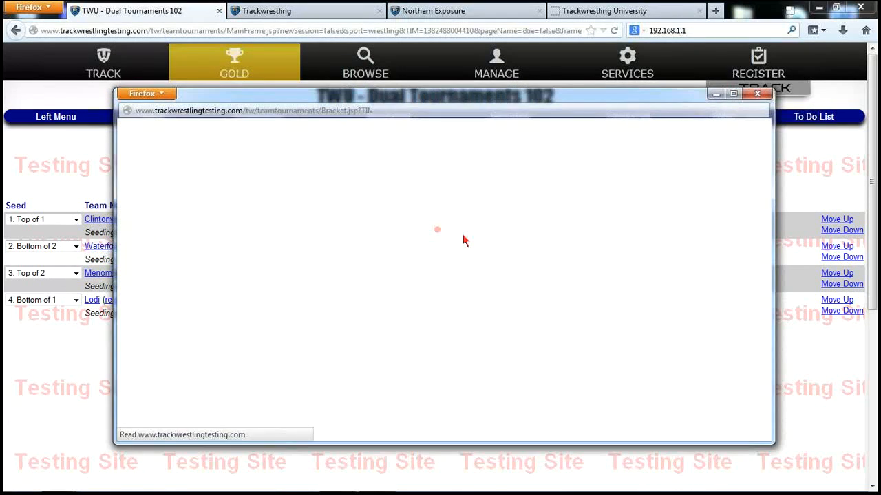
{"action": "left_click", "coordinate": [440, 228]}
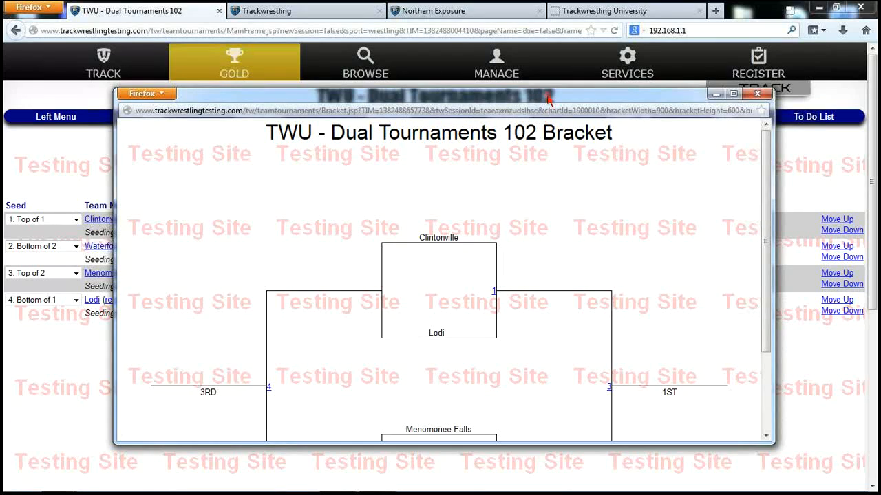
{"action": "left_click_drag", "start_coordinate": [549, 100], "coordinate": [541, 67]}
{"action": "scroll", "coordinate": [527, 261], "scroll_direction": "down", "scroll_amount": 3}
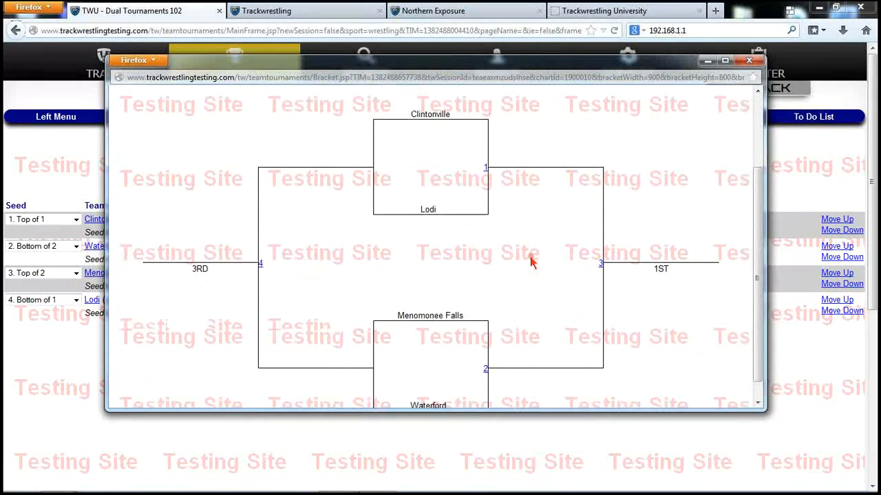
{"action": "scroll", "coordinate": [528, 268], "scroll_direction": "up", "scroll_amount": 2}
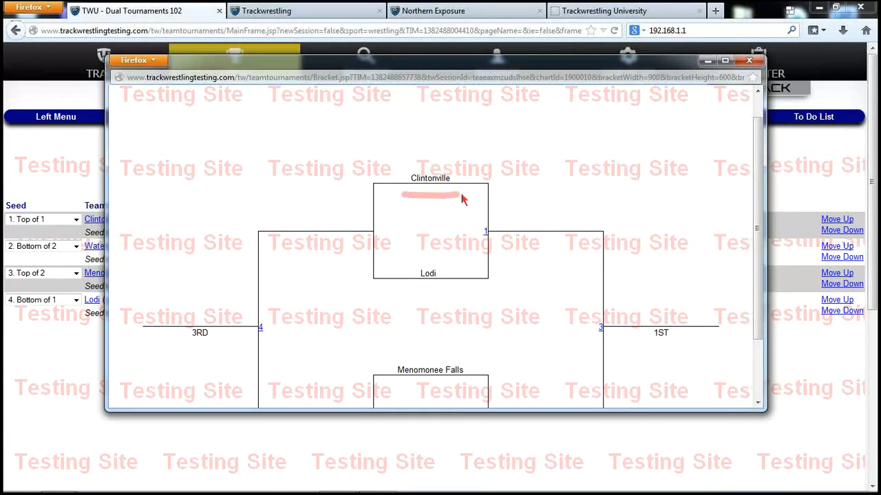
{"action": "scroll", "coordinate": [542, 332], "scroll_direction": "down", "scroll_amount": 2}
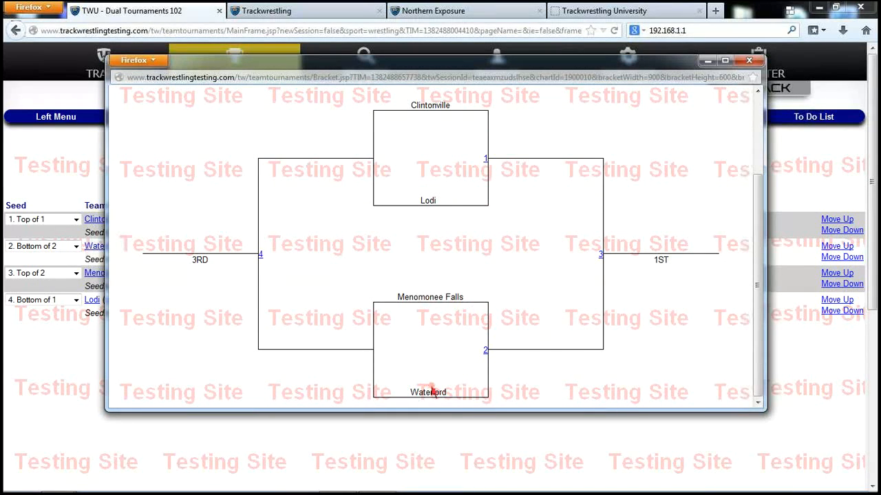
{"action": "left_click_drag", "start_coordinate": [470, 413], "coordinate": [475, 450]}
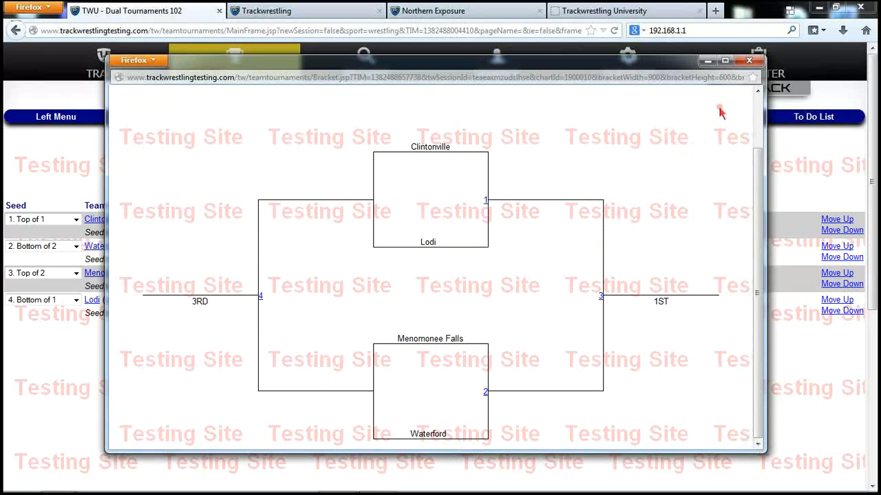
{"action": "left_click", "coordinate": [744, 64]}
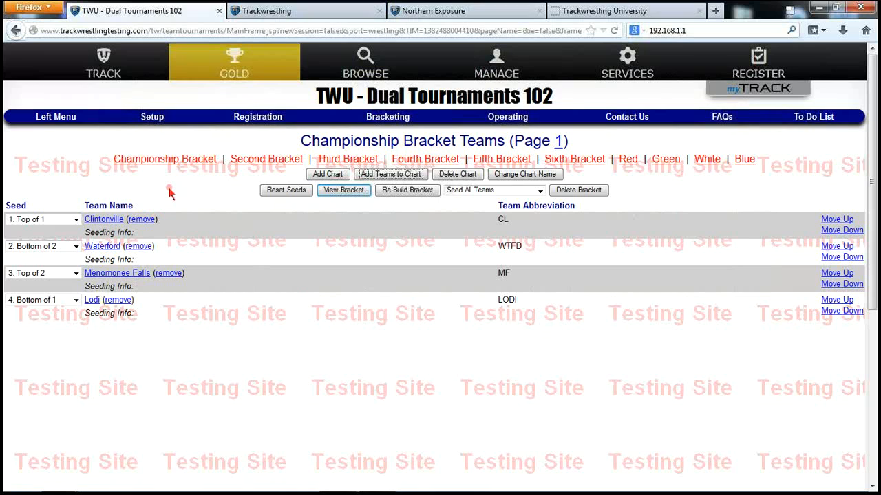
- Check the team scoring points per win type, and review the printable Tournament Results from the Championship Bracket down to the Red pool
{"action": "left_click", "coordinate": [151, 123]}
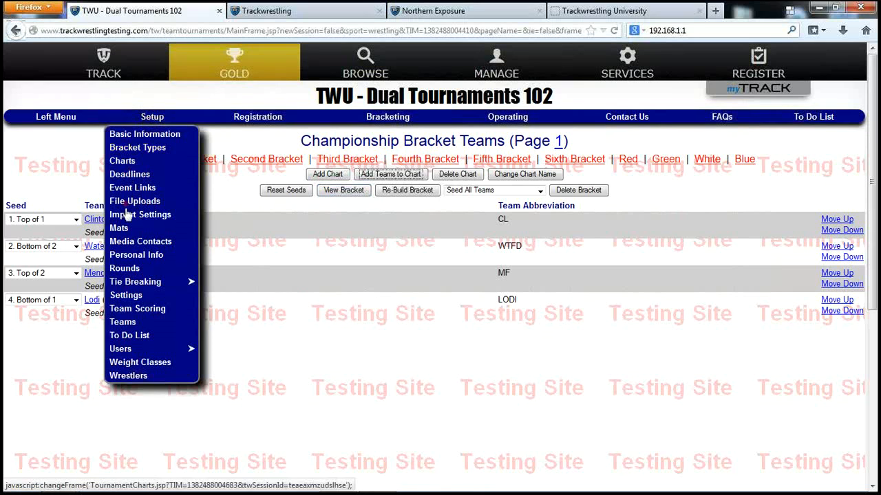
{"action": "left_click", "coordinate": [141, 311]}
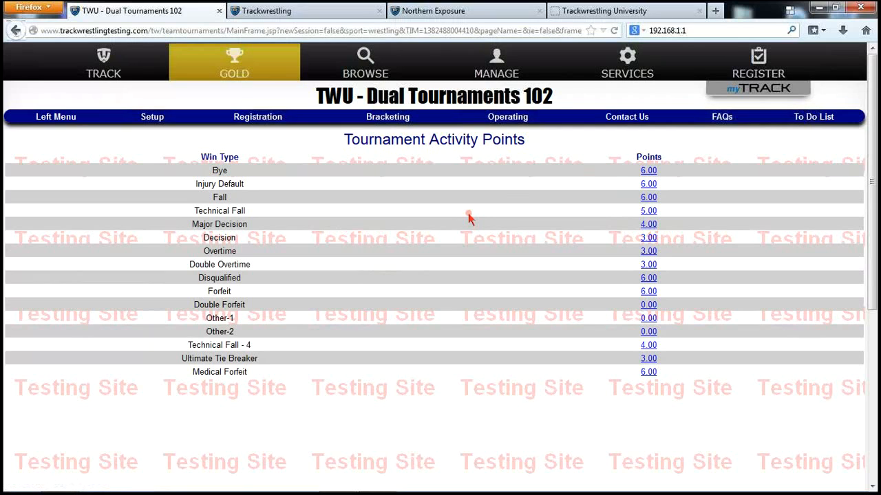
{"action": "left_click", "coordinate": [509, 118]}
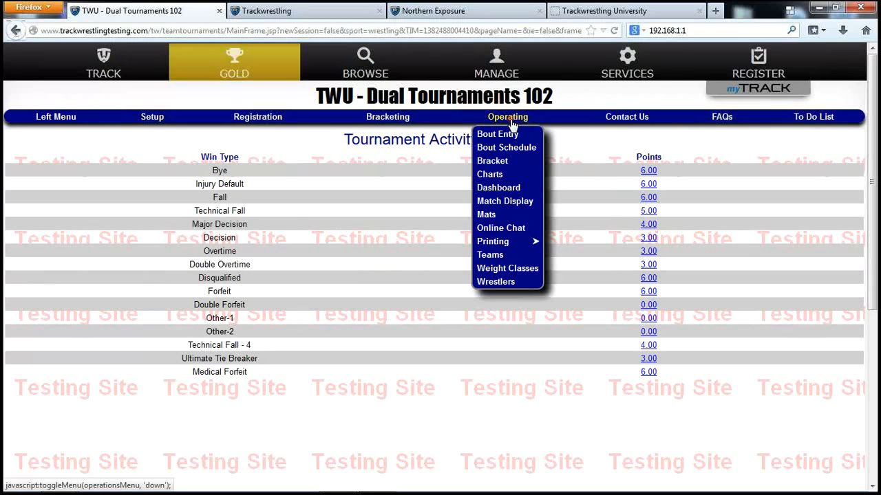
{"action": "left_click", "coordinate": [497, 248]}
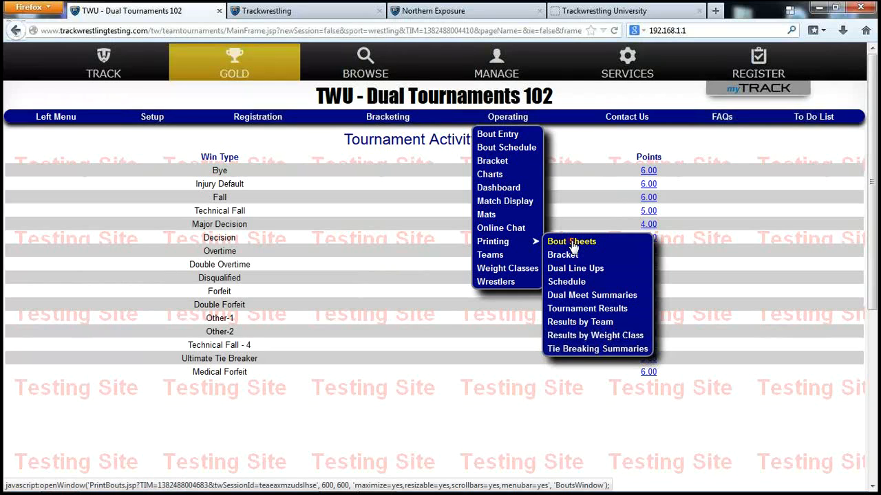
{"action": "left_click", "coordinate": [582, 311]}
{"action": "left_click_drag", "start_coordinate": [437, 63], "coordinate": [487, 40]}
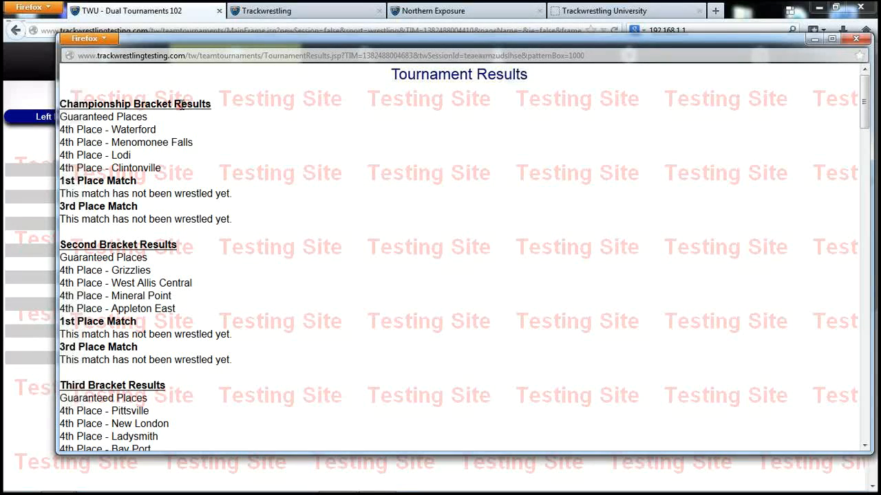
{"action": "scroll", "coordinate": [264, 248], "scroll_direction": "down", "scroll_amount": 10}
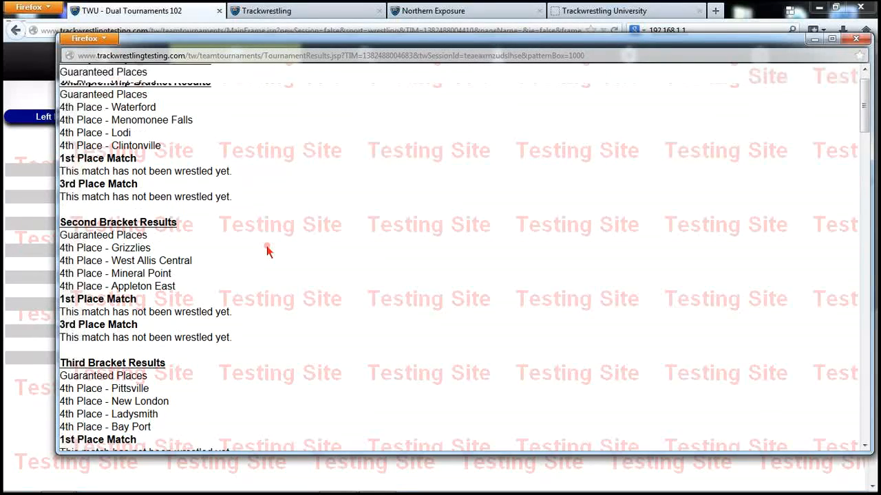
{"action": "scroll", "coordinate": [275, 252], "scroll_direction": "down", "scroll_amount": 8}
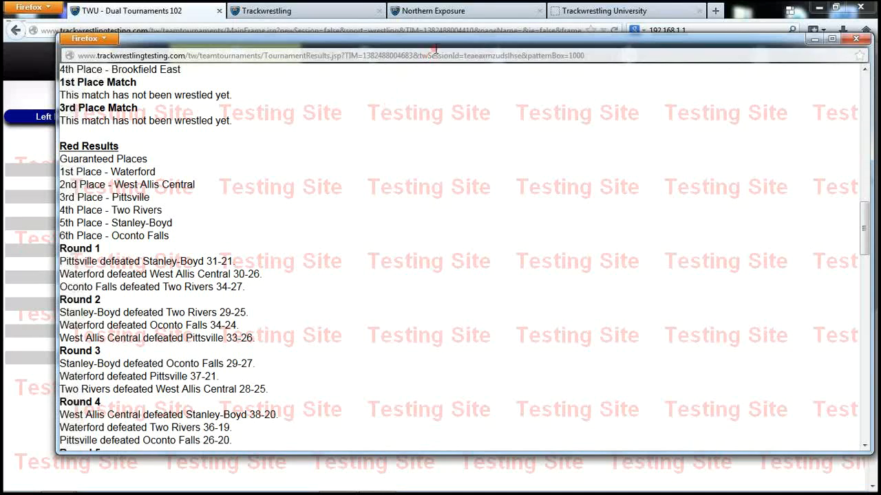
{"action": "left_click_drag", "start_coordinate": [449, 45], "coordinate": [411, 46]}
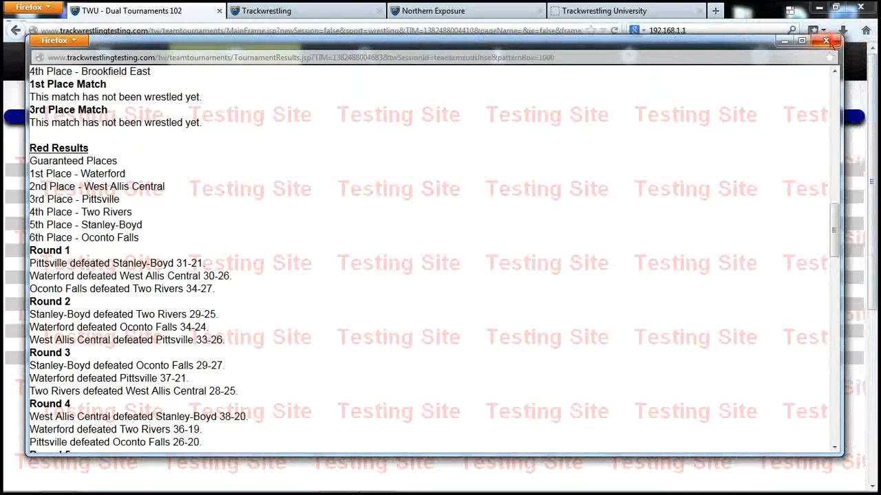
{"action": "left_click", "coordinate": [828, 42]}
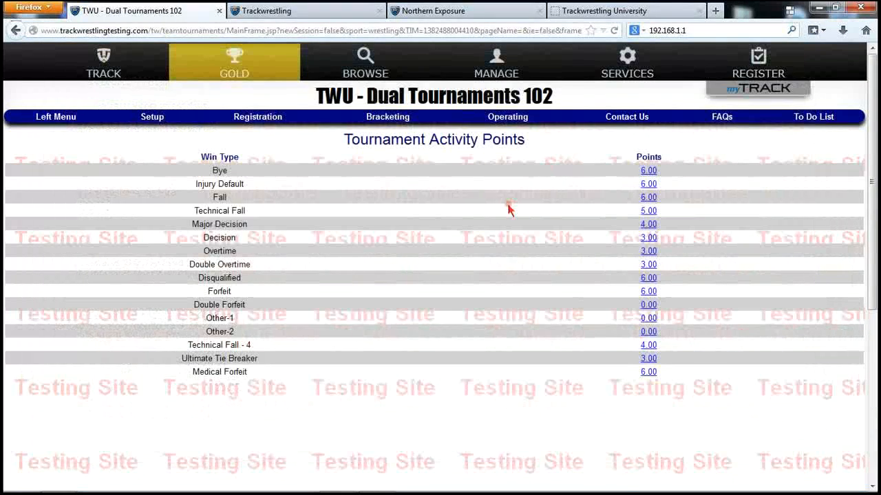
- Review the printable Results by Team for Bay Port through its Round 3 match, and close the report
{"action": "left_click", "coordinate": [508, 117]}
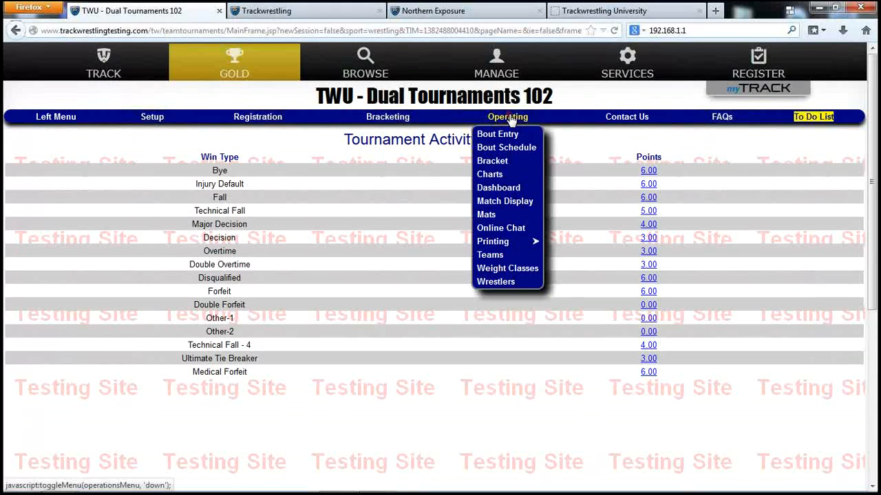
{"action": "left_click", "coordinate": [500, 245]}
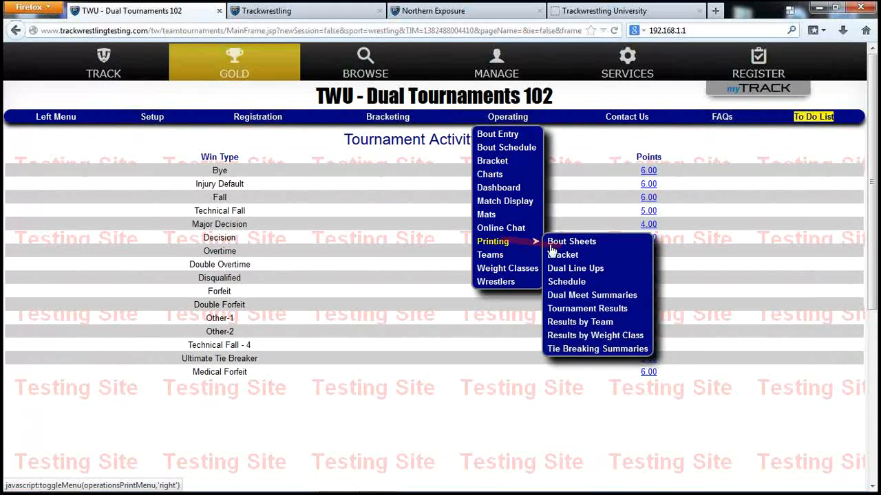
{"action": "left_click", "coordinate": [585, 323]}
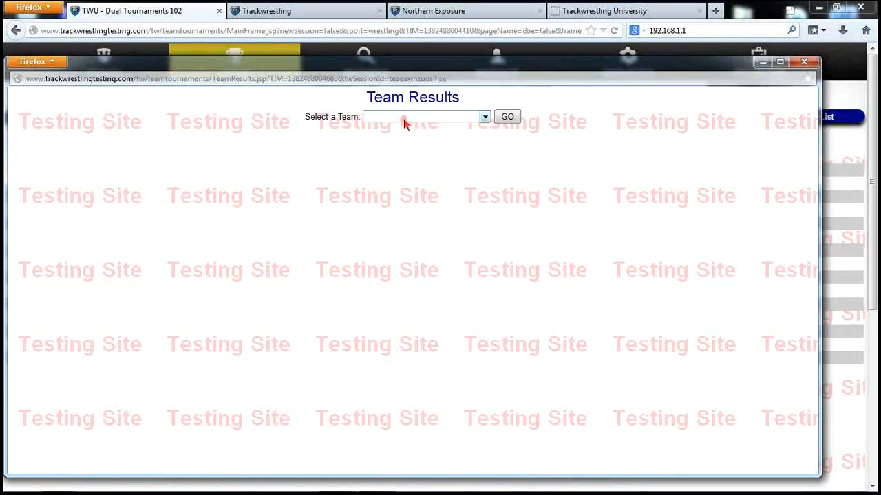
{"action": "left_click", "coordinate": [403, 119]}
{"action": "left_click", "coordinate": [407, 157]}
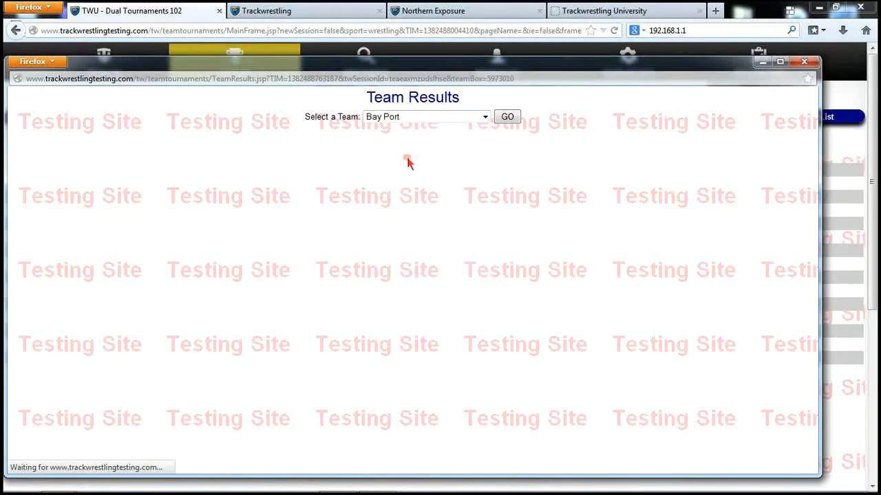
{"action": "left_click_drag", "start_coordinate": [461, 60], "coordinate": [485, 45]}
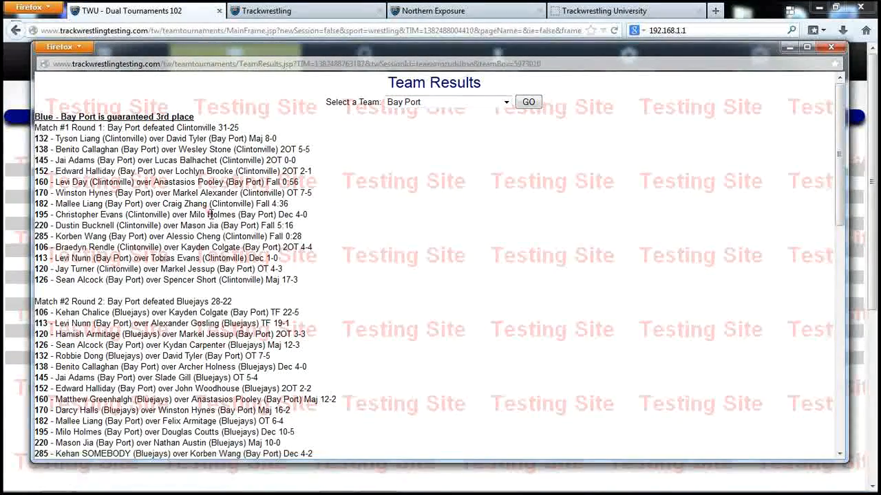
{"action": "scroll", "coordinate": [211, 214], "scroll_direction": "down", "scroll_amount": 4}
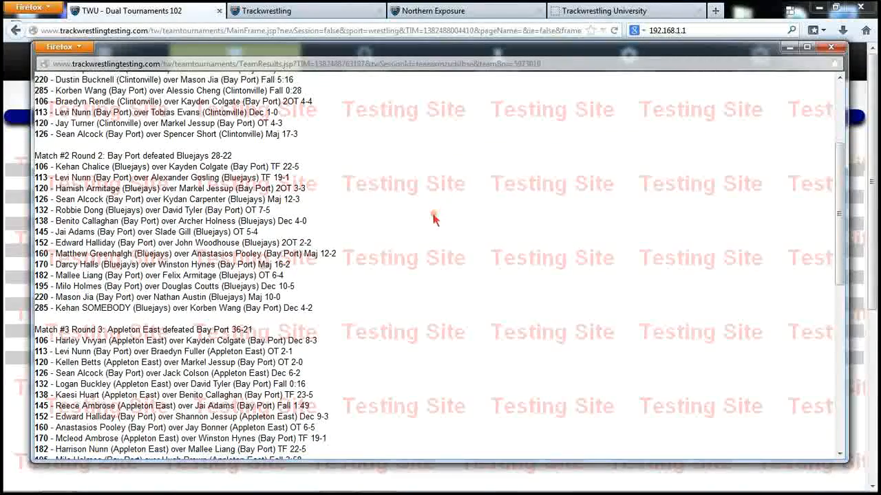
{"action": "left_click_drag", "start_coordinate": [211, 156], "coordinate": [233, 157]}
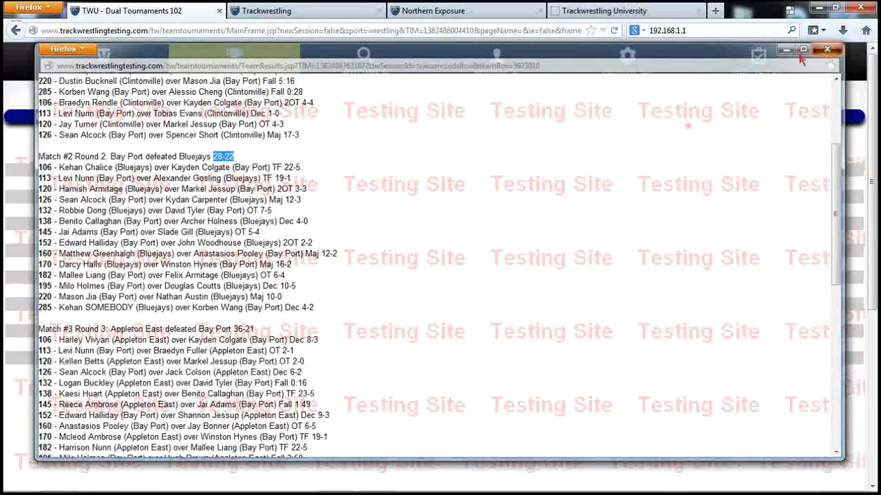
{"action": "left_click", "coordinate": [831, 48]}
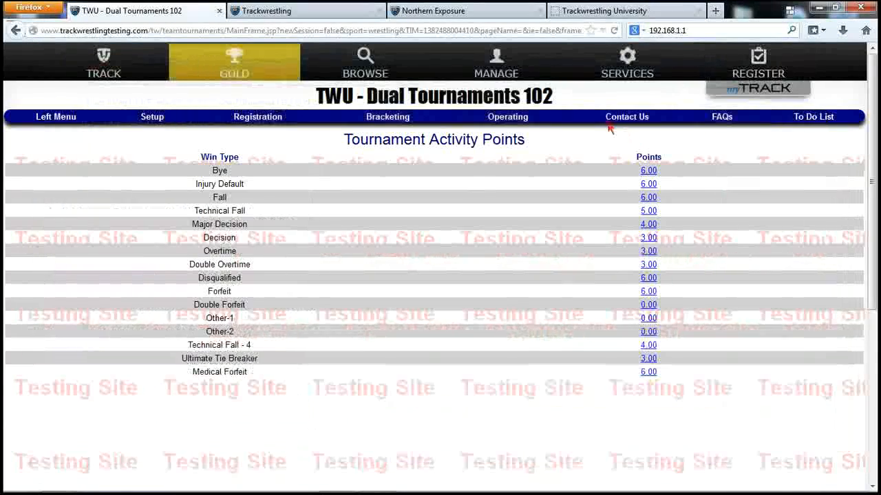
- Review the printable Results by Weight Class for the 106 class with all matches included in each wrestler's record
{"action": "mouse_move", "coordinate": [509, 118]}
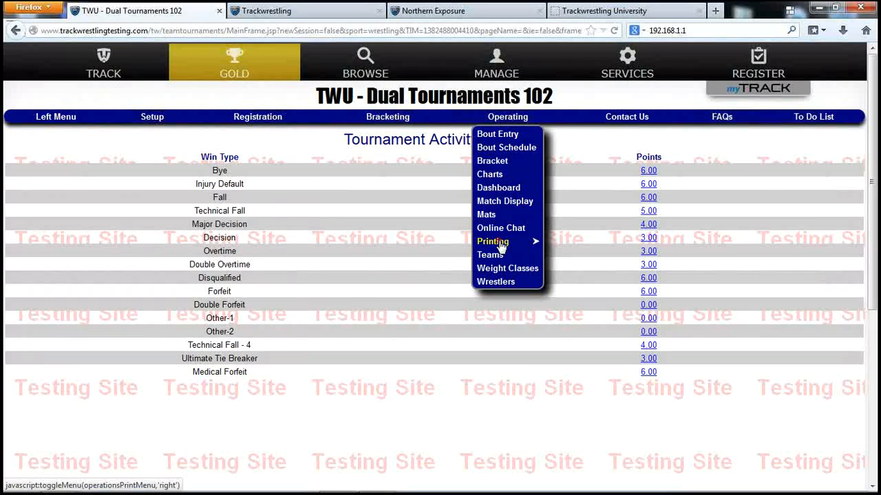
{"action": "mouse_move", "coordinate": [500, 242]}
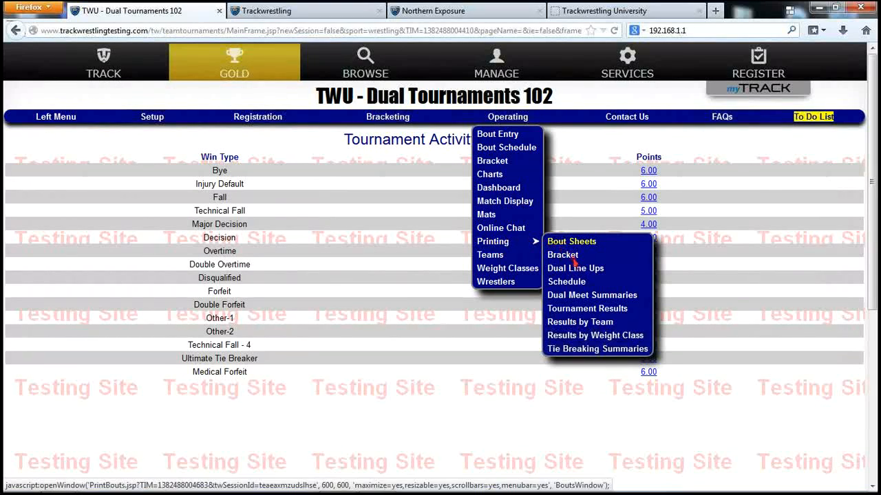
{"action": "left_click", "coordinate": [606, 336]}
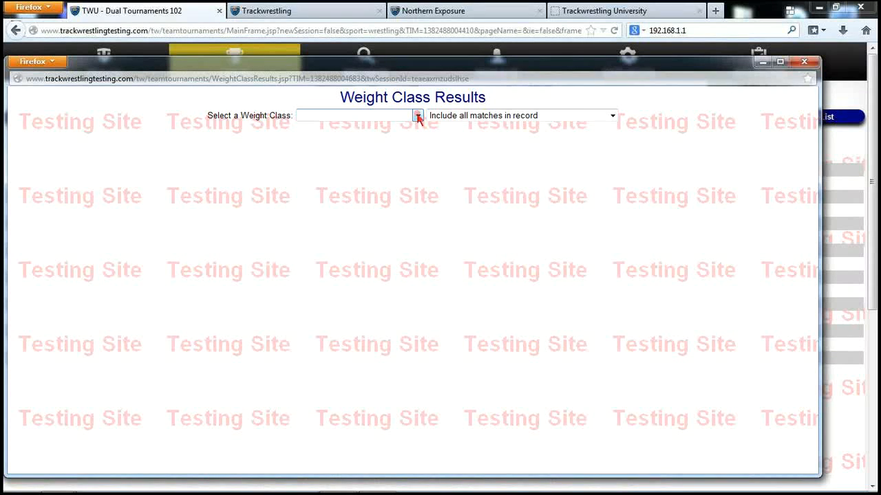
{"action": "left_click", "coordinate": [418, 116]}
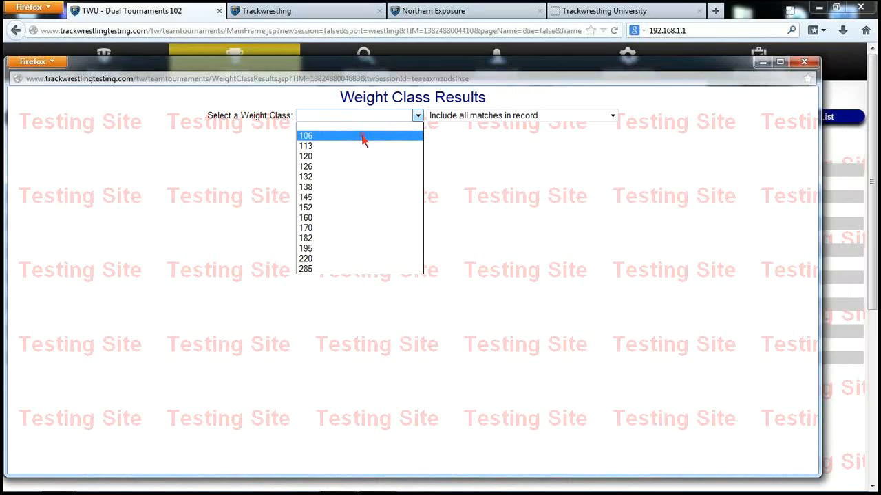
{"action": "left_click", "coordinate": [364, 141]}
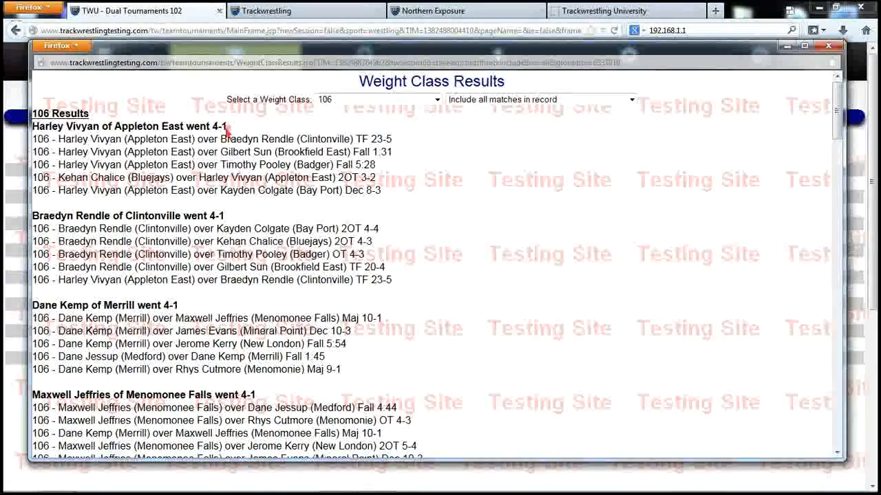
{"action": "scroll", "coordinate": [207, 278], "scroll_direction": "down", "scroll_amount": 6}
{"action": "scroll", "coordinate": [246, 291], "scroll_direction": "down", "scroll_amount": 10}
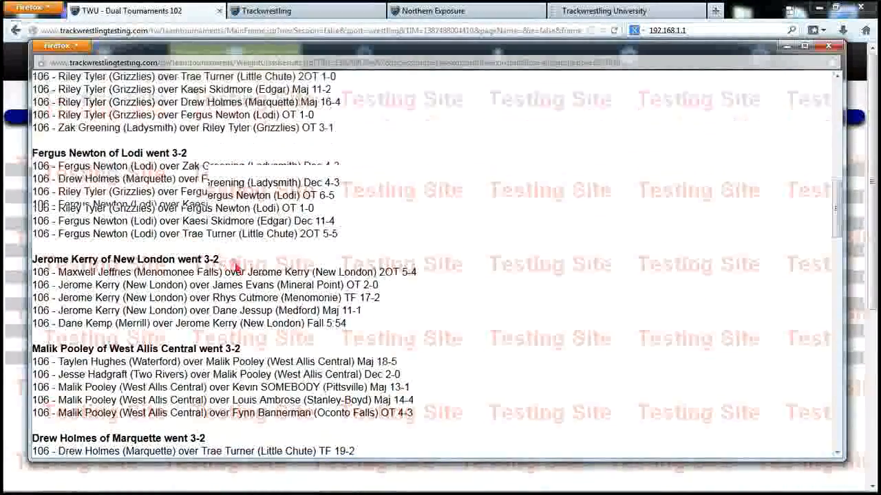
{"action": "scroll", "coordinate": [234, 265], "scroll_direction": "down", "scroll_amount": 6}
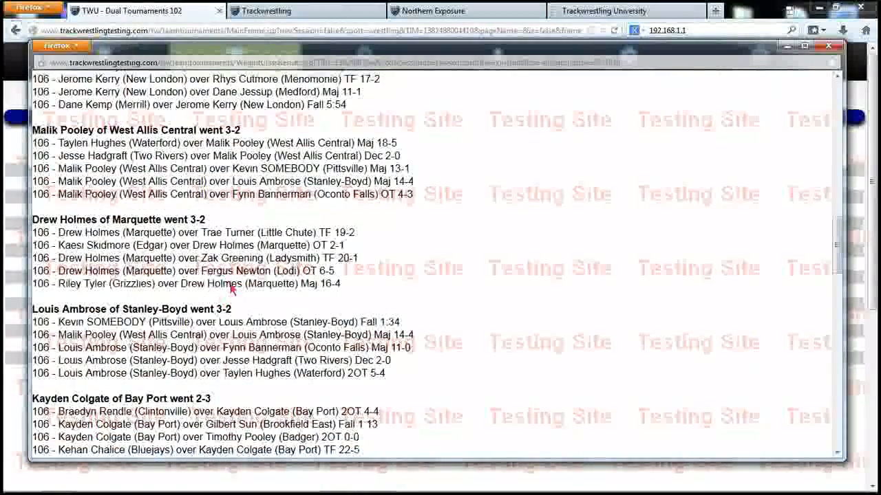
{"action": "scroll", "coordinate": [231, 289], "scroll_direction": "up", "scroll_amount": 20}
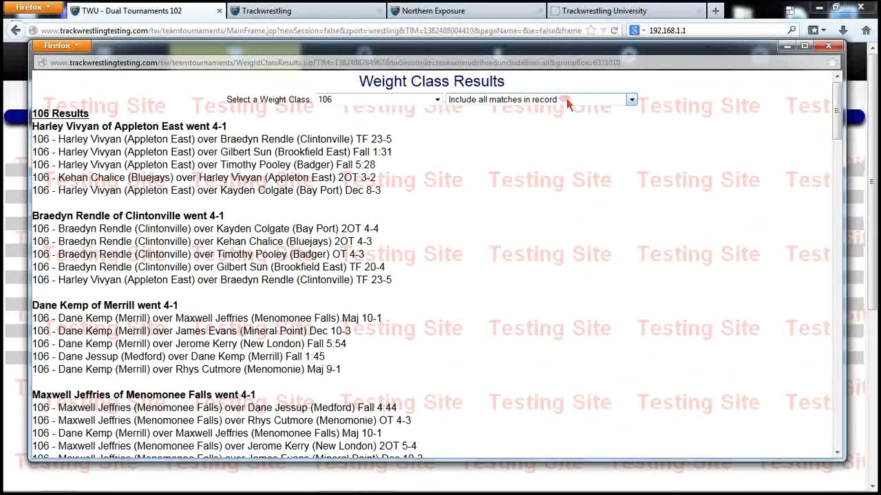
- Set the 106 results to include only this weight class in the record, review the listing, and close the report
{"action": "left_click", "coordinate": [631, 100]}
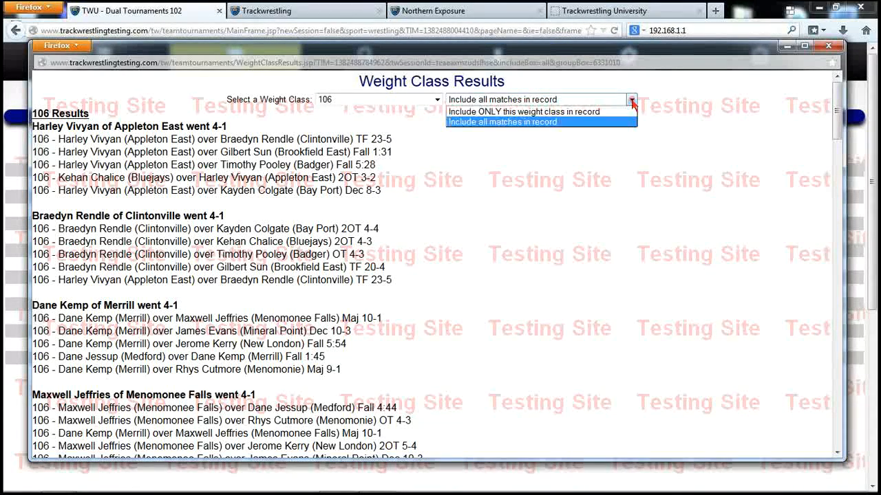
{"action": "left_click", "coordinate": [599, 118]}
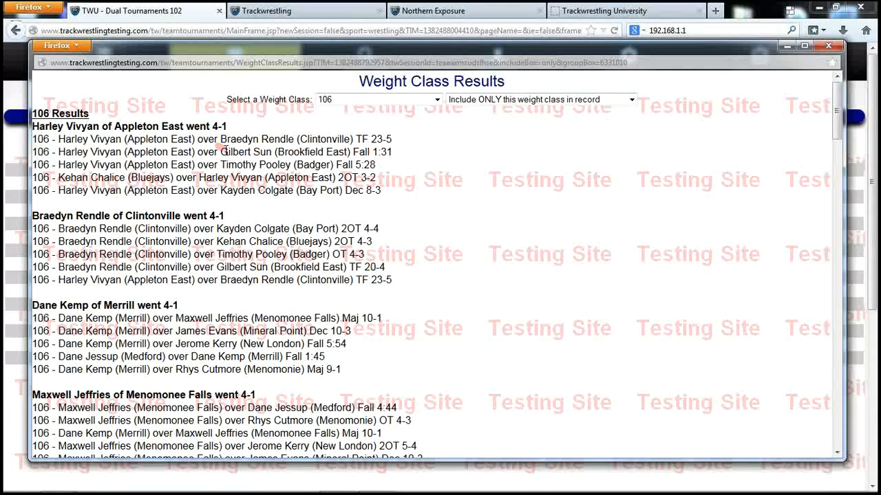
{"action": "scroll", "coordinate": [250, 166], "scroll_direction": "down", "scroll_amount": 3}
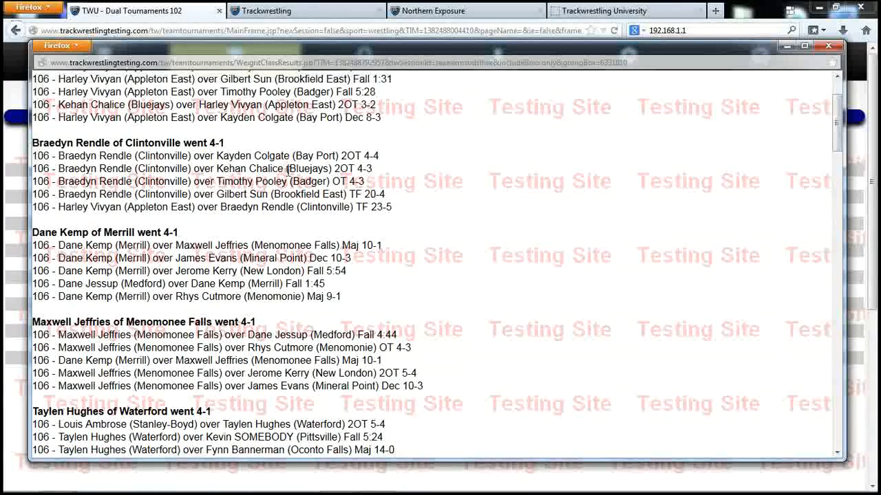
{"action": "scroll", "coordinate": [295, 177], "scroll_direction": "up", "scroll_amount": 3}
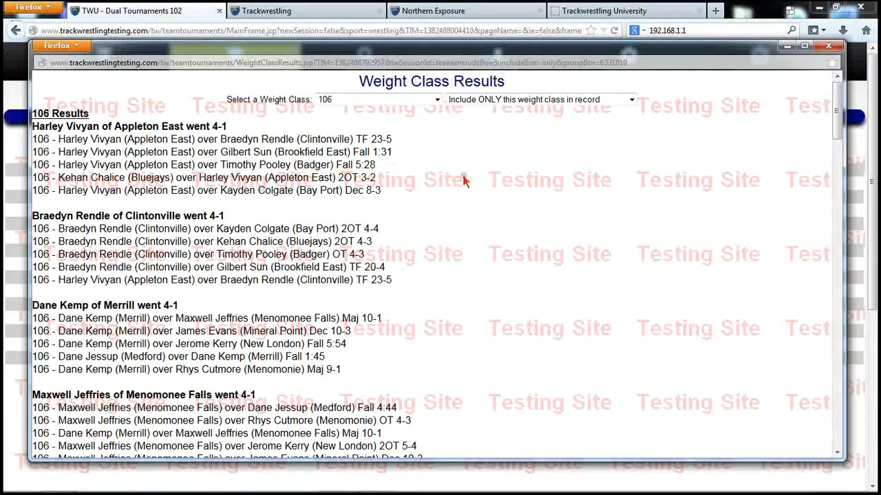
{"action": "left_click", "coordinate": [829, 46]}
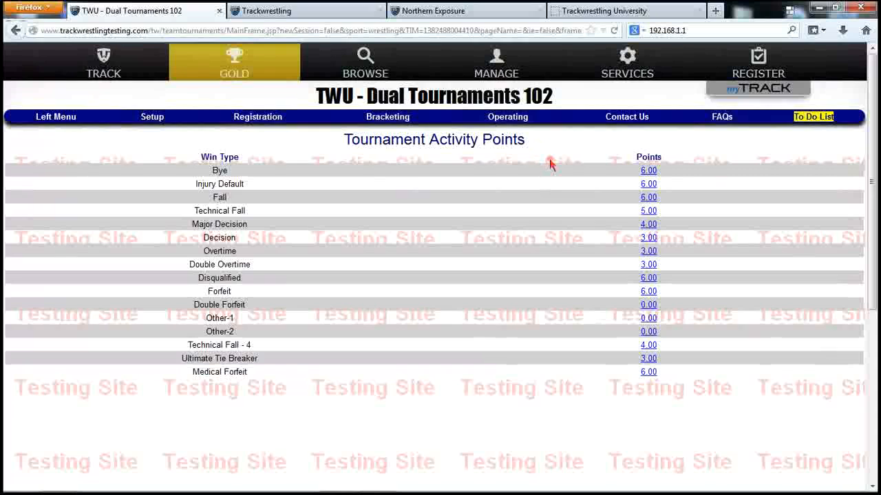
- Examine the Tie Breaking Summary for the Blue pool's Badger vs Brookfield East dual, and close the report
{"action": "left_click", "coordinate": [518, 117]}
{"action": "left_click", "coordinate": [502, 245]}
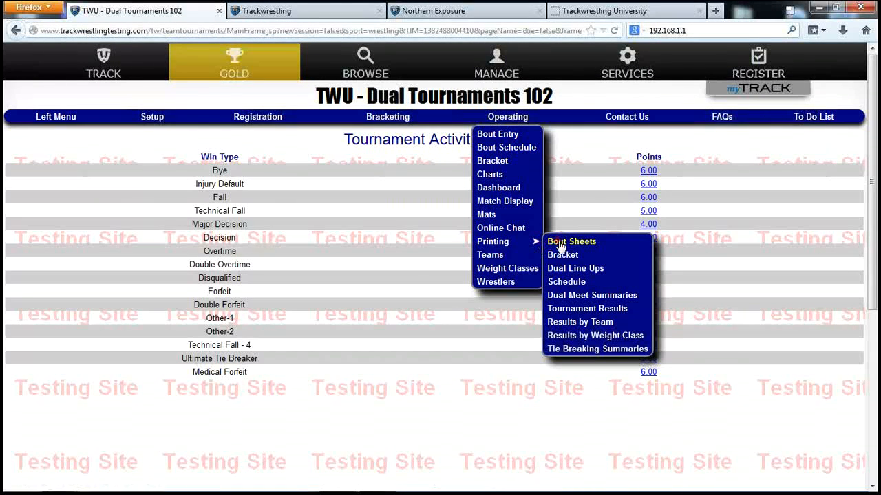
{"action": "left_click", "coordinate": [603, 351]}
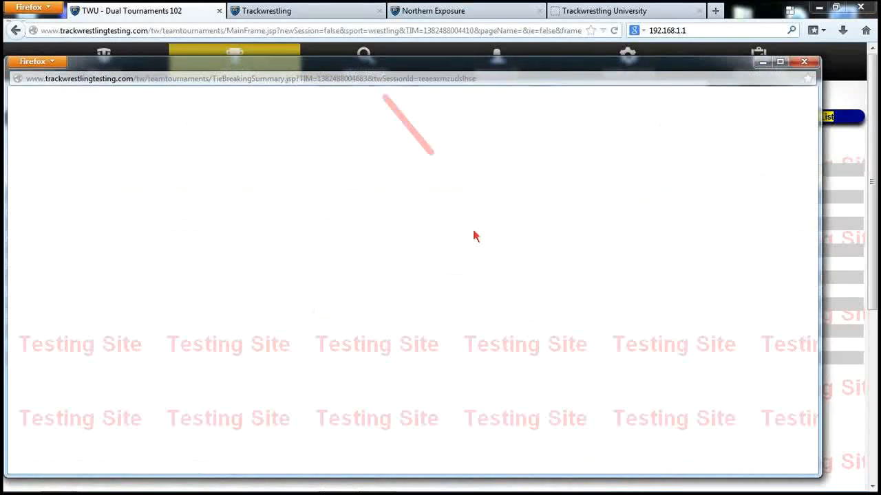
{"action": "left_click_drag", "start_coordinate": [419, 65], "coordinate": [447, 47]}
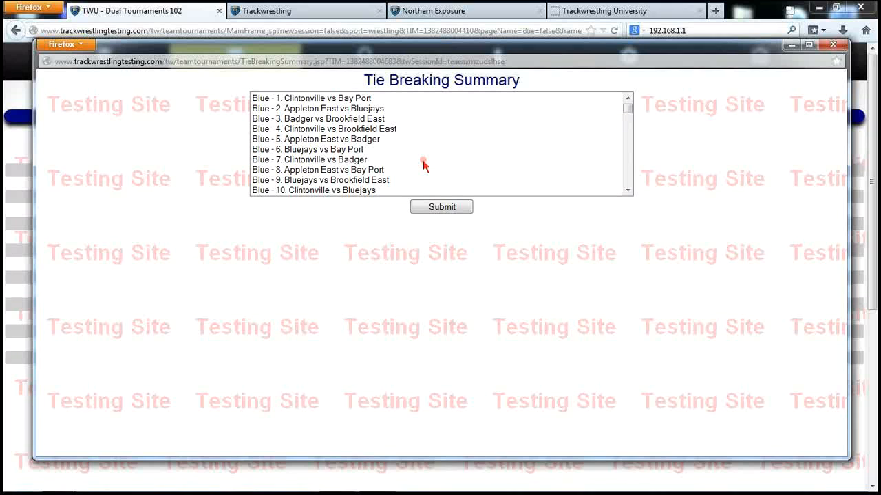
{"action": "left_click", "coordinate": [346, 120]}
{"action": "left_click", "coordinate": [441, 208]}
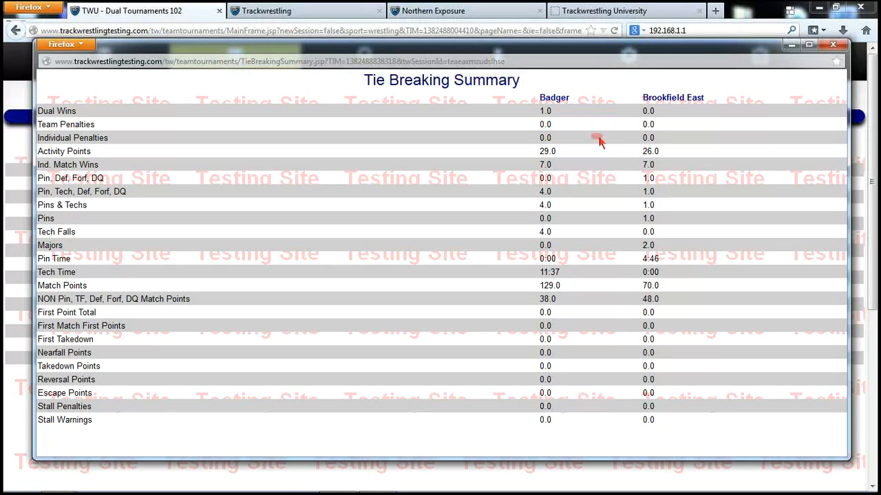
{"action": "left_click", "coordinate": [533, 151]}
{"action": "left_click", "coordinate": [600, 144]}
{"action": "left_click", "coordinate": [835, 62]}
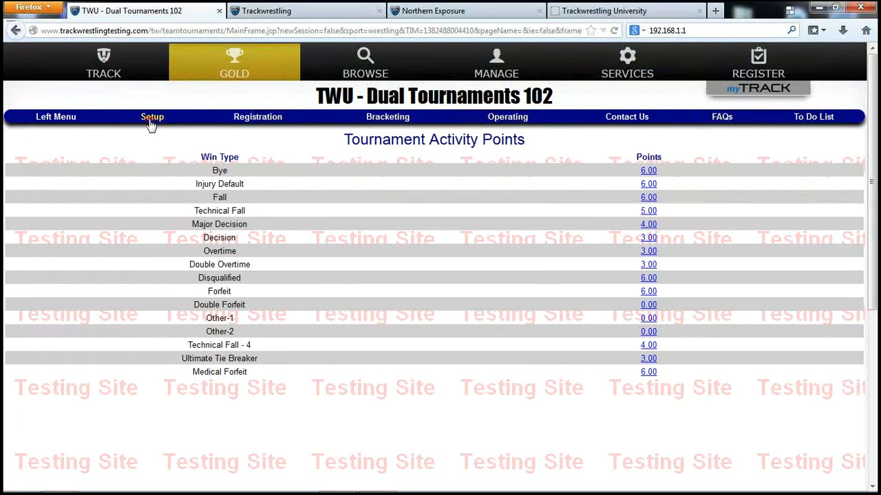
- Examine the order of the tie breaker criteria used for dual meets
{"action": "left_click", "coordinate": [71, 117]}
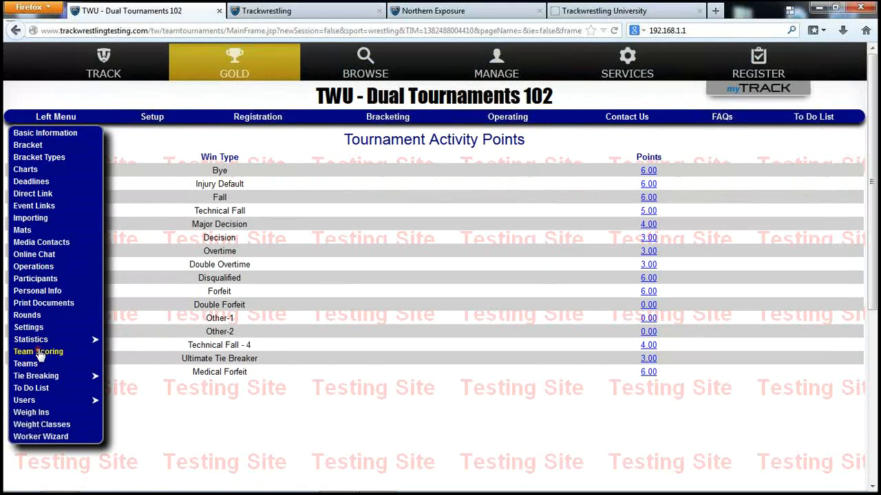
{"action": "left_click", "coordinate": [156, 121]}
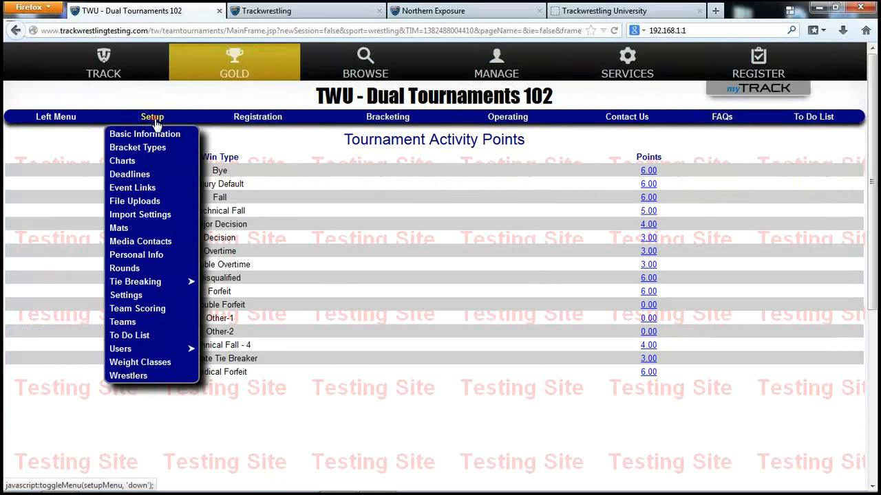
{"action": "left_click", "coordinate": [141, 286]}
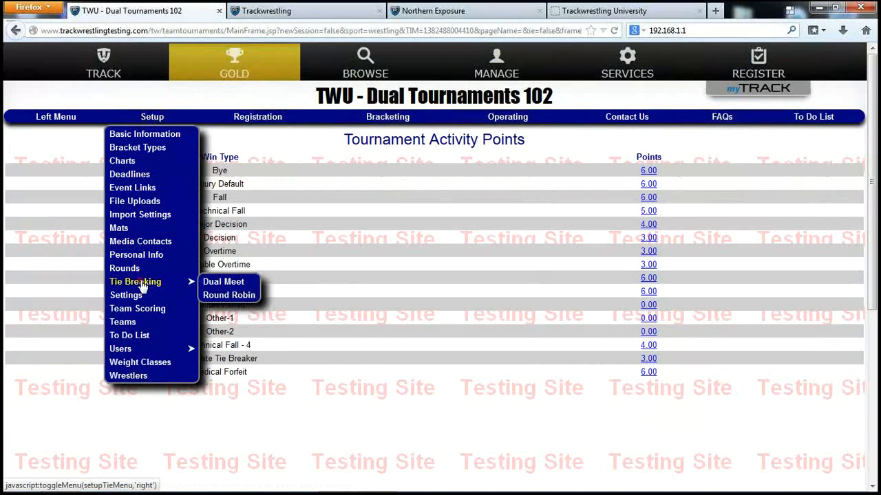
{"action": "left_click", "coordinate": [215, 281]}
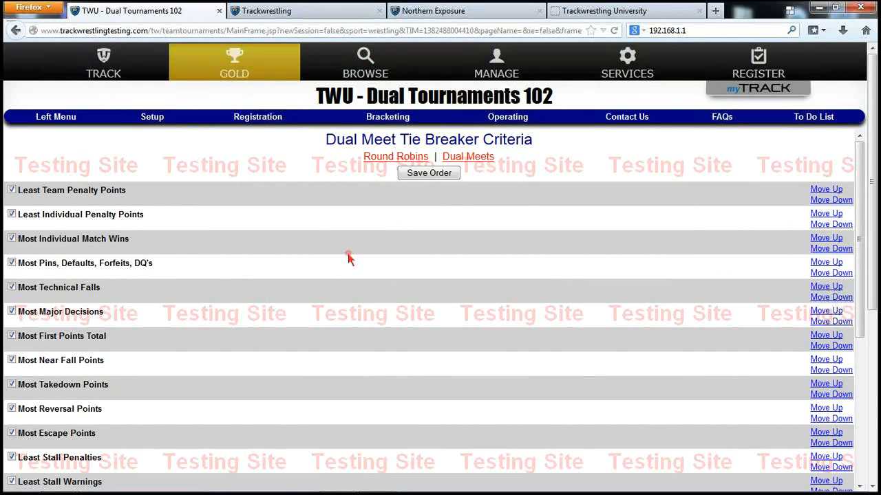
{"action": "scroll", "coordinate": [348, 259], "scroll_direction": "down", "scroll_amount": 2}
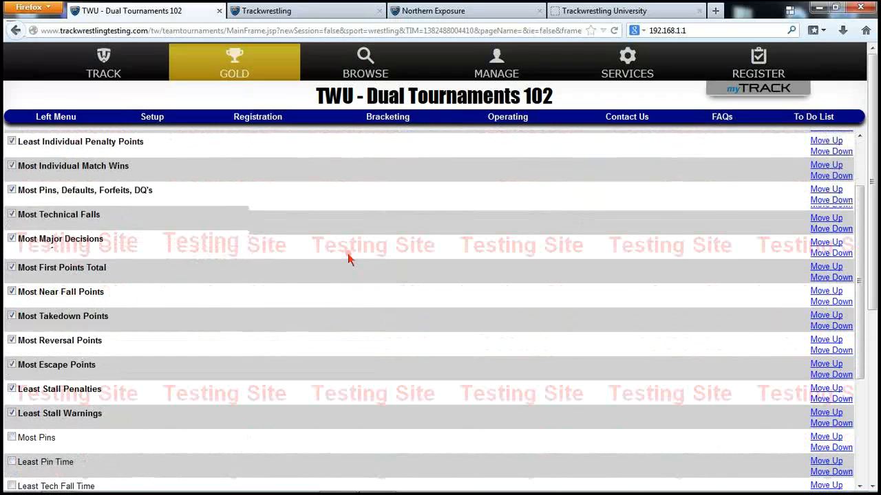
{"action": "scroll", "coordinate": [370, 294], "scroll_direction": "up", "scroll_amount": 2}
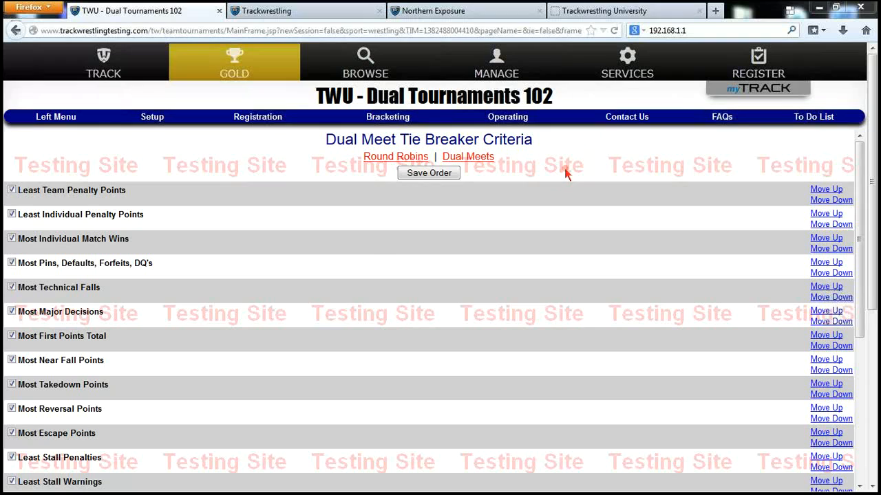
- Examine the Tie Breaking Summary for the Blue pool's Clintonville vs Bluejays dual, and close the report
{"action": "left_click", "coordinate": [520, 123]}
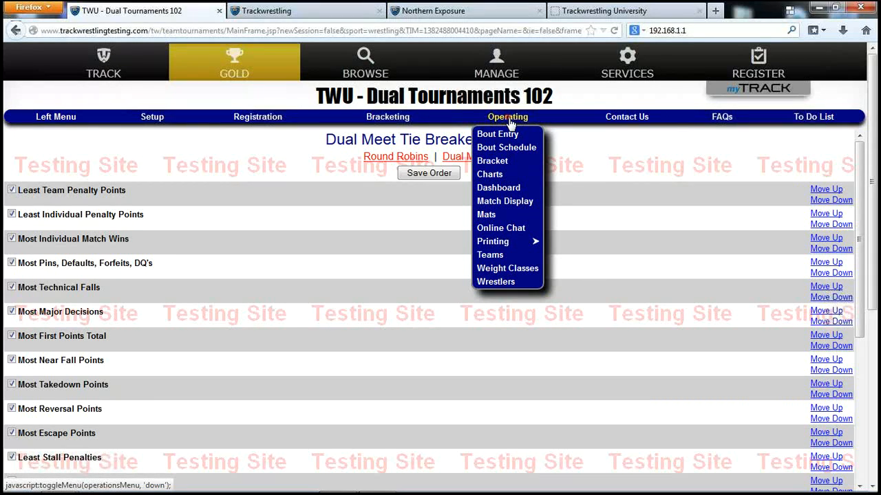
{"action": "left_click", "coordinate": [497, 242]}
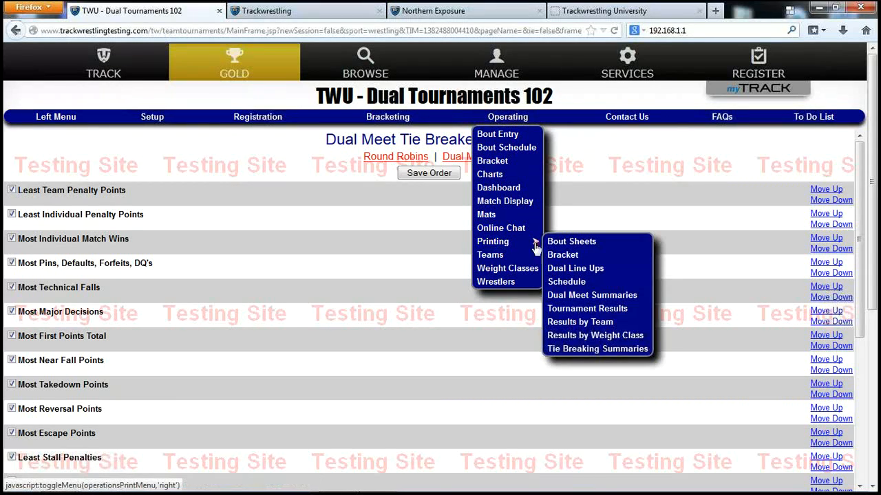
{"action": "left_click", "coordinate": [608, 354]}
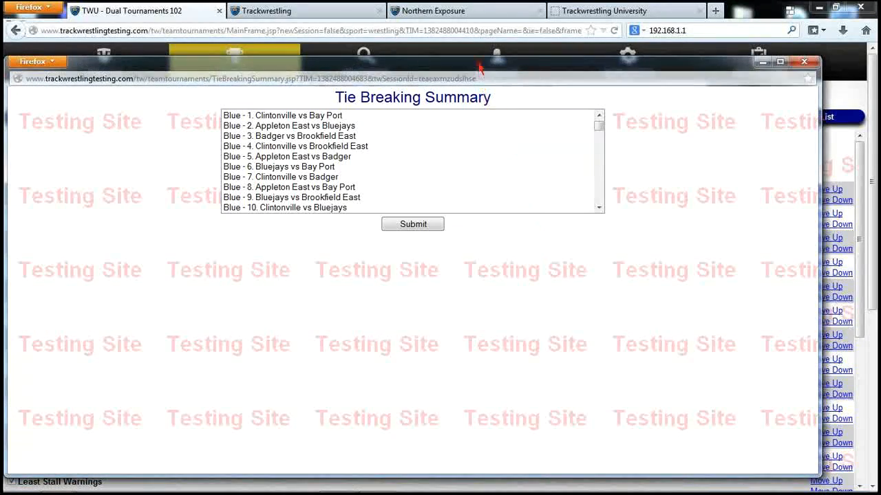
{"action": "left_click_drag", "start_coordinate": [482, 66], "coordinate": [506, 54]}
{"action": "scroll", "coordinate": [359, 125], "scroll_direction": "down", "scroll_amount": 4}
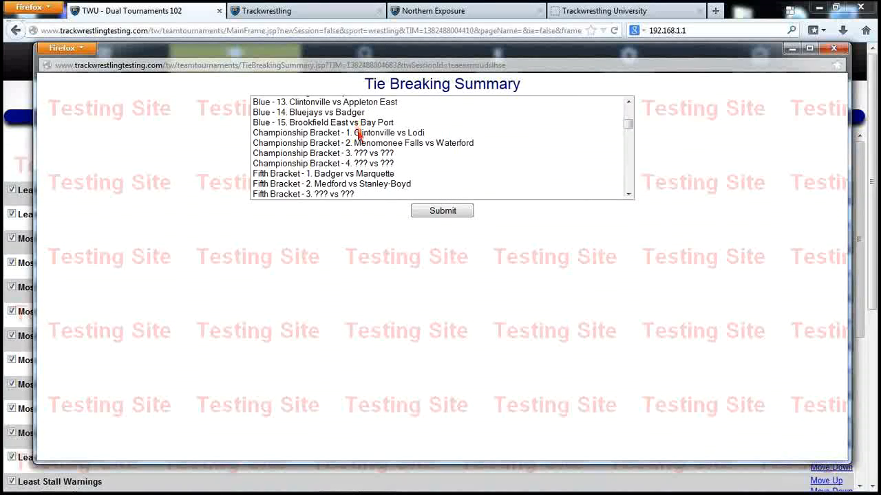
{"action": "scroll", "coordinate": [359, 133], "scroll_direction": "up", "scroll_amount": 2}
{"action": "left_click", "coordinate": [360, 134]}
{"action": "left_click", "coordinate": [441, 211]}
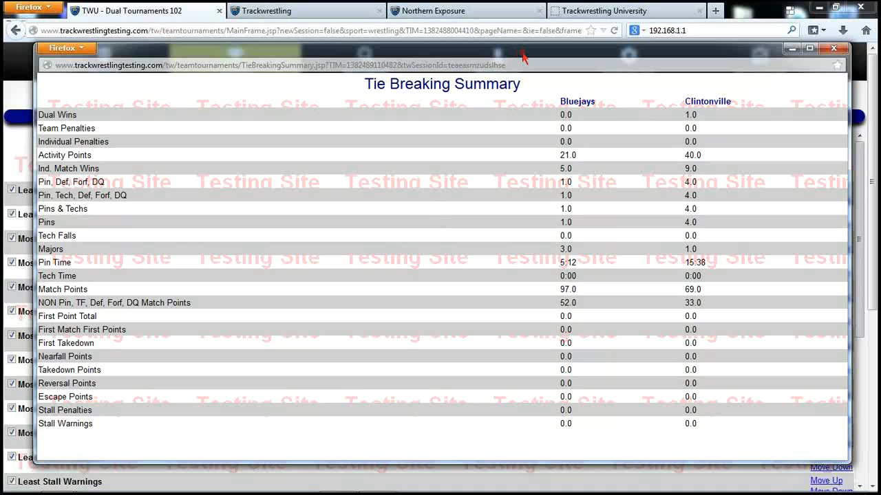
{"action": "left_click_drag", "start_coordinate": [523, 58], "coordinate": [514, 64]}
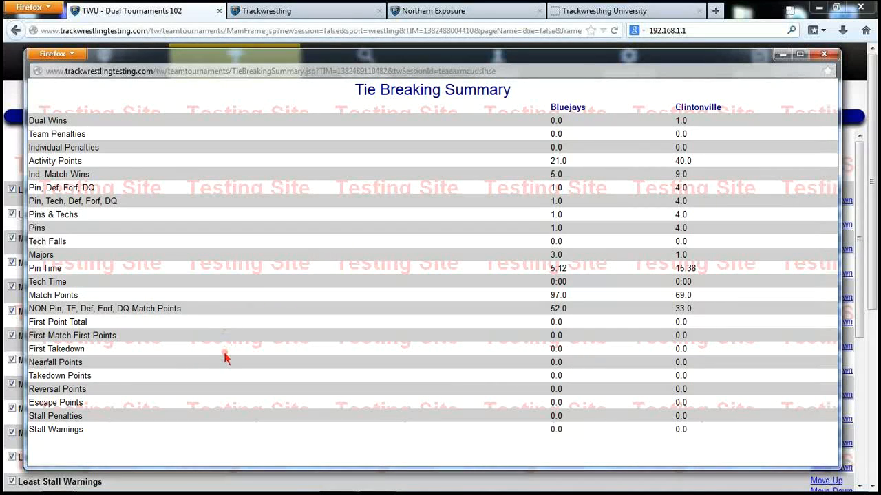
{"action": "left_click", "coordinate": [824, 55]}
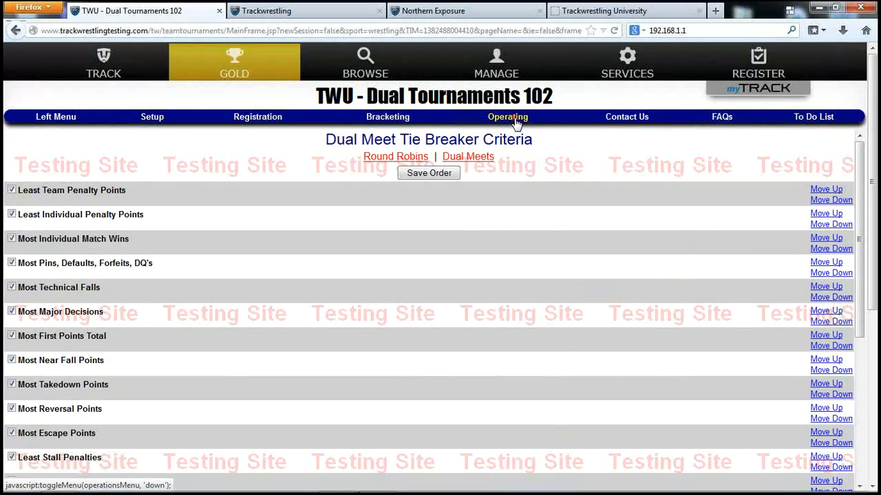
- Look over the available print reports and examine the bracket type settings for the Red pool
{"action": "left_click", "coordinate": [516, 122]}
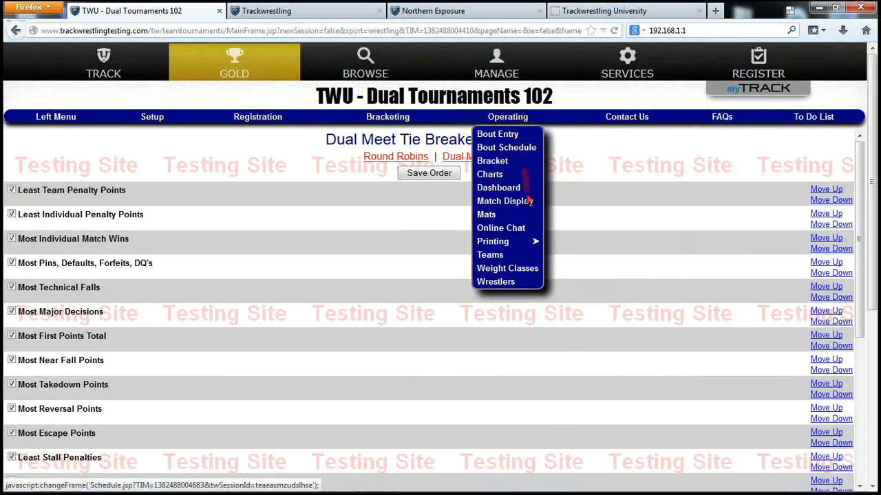
{"action": "left_click", "coordinate": [533, 247]}
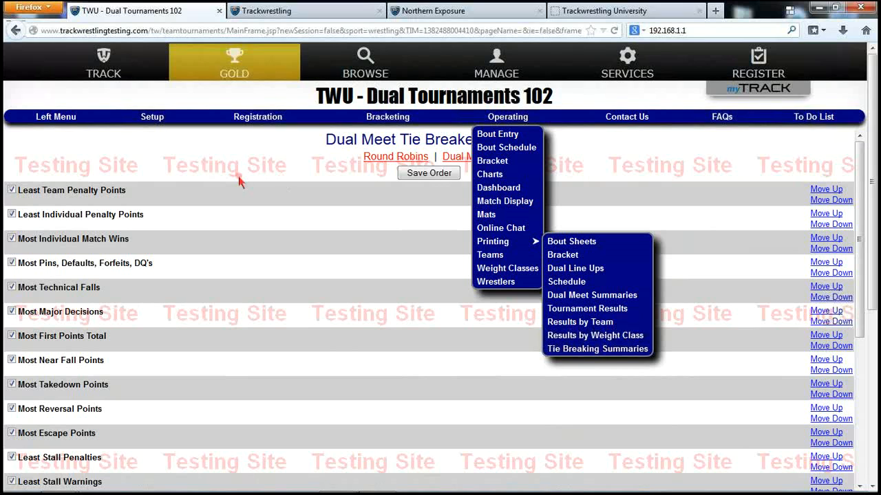
{"action": "left_click", "coordinate": [158, 121]}
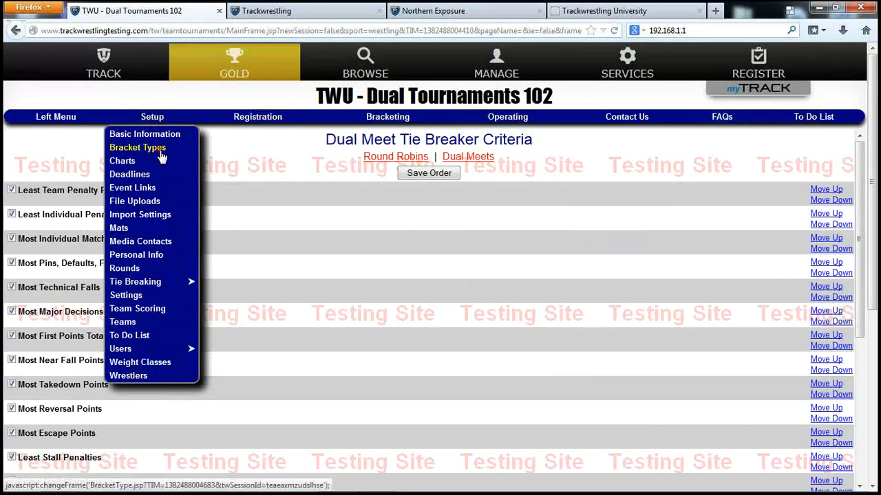
{"action": "left_click", "coordinate": [160, 149]}
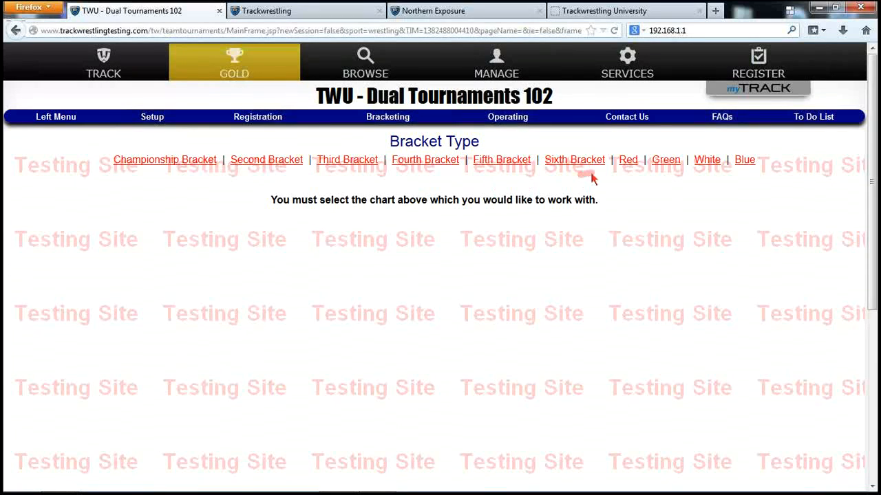
{"action": "left_click", "coordinate": [629, 165]}
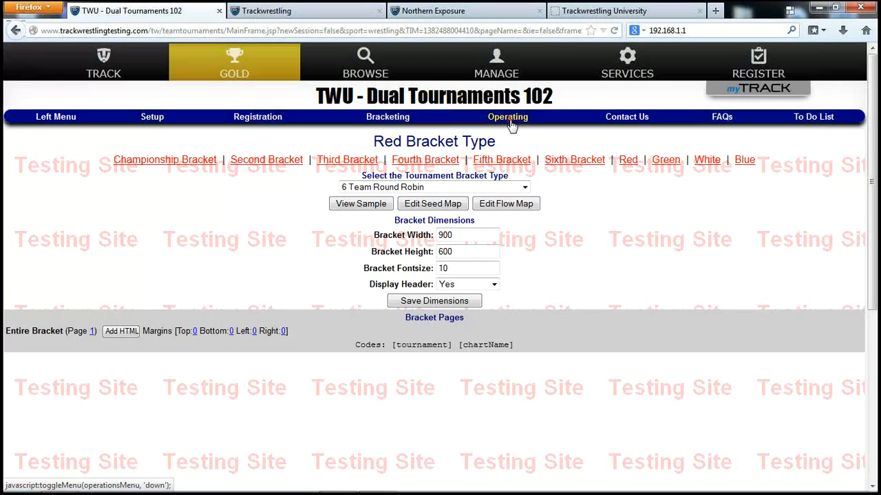
- Examine the full list of dual meet tie breaker criteria, and view the tournament's wrestler list
{"action": "left_click", "coordinate": [68, 118]}
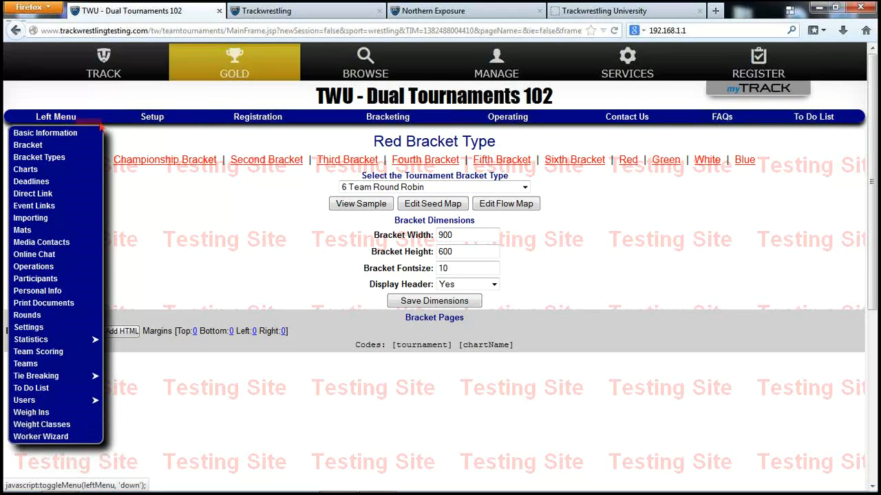
{"action": "left_click", "coordinate": [153, 118]}
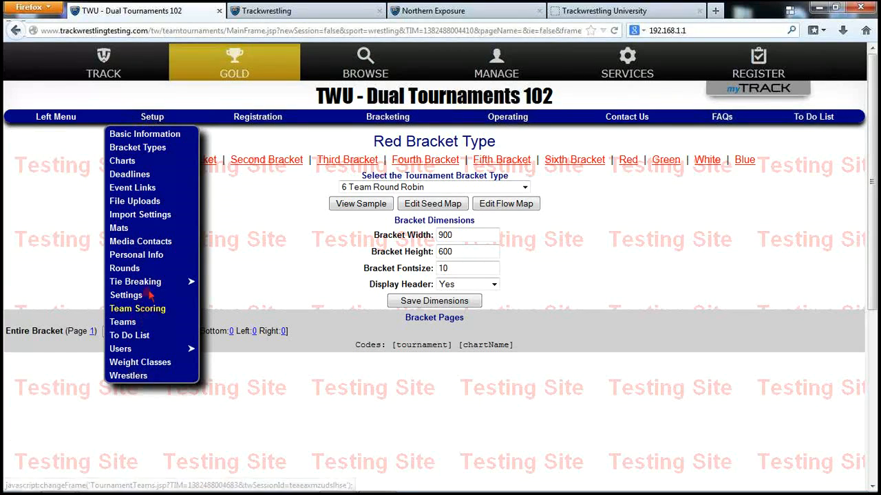
{"action": "mouse_move", "coordinate": [153, 284]}
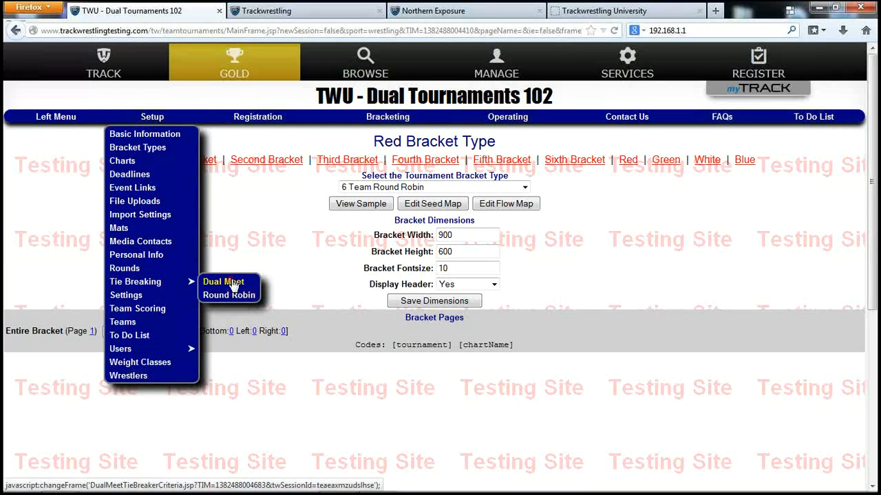
{"action": "left_click", "coordinate": [225, 282]}
{"action": "scroll", "coordinate": [334, 335], "scroll_direction": "down", "scroll_amount": 6}
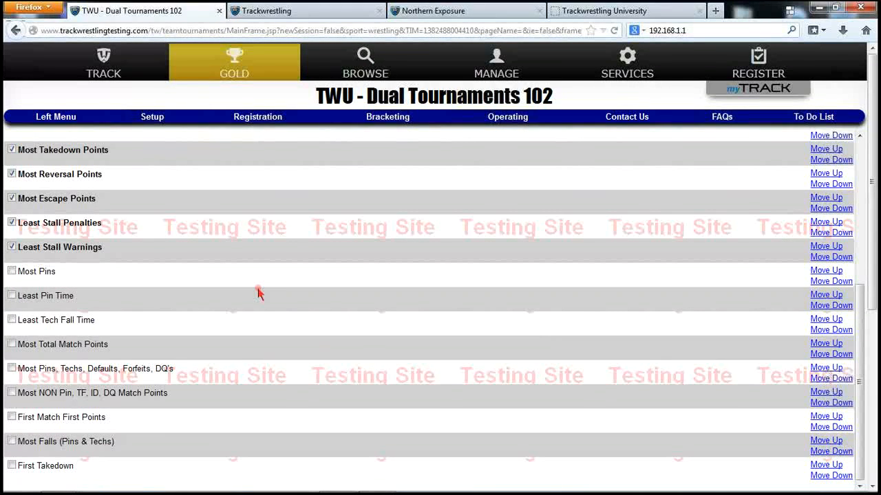
{"action": "scroll", "coordinate": [258, 294], "scroll_direction": "up", "scroll_amount": 5}
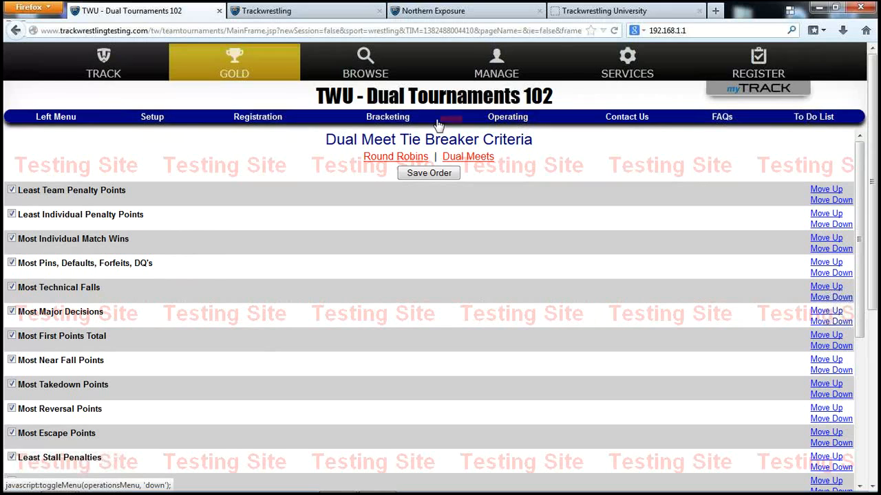
{"action": "left_click", "coordinate": [159, 120]}
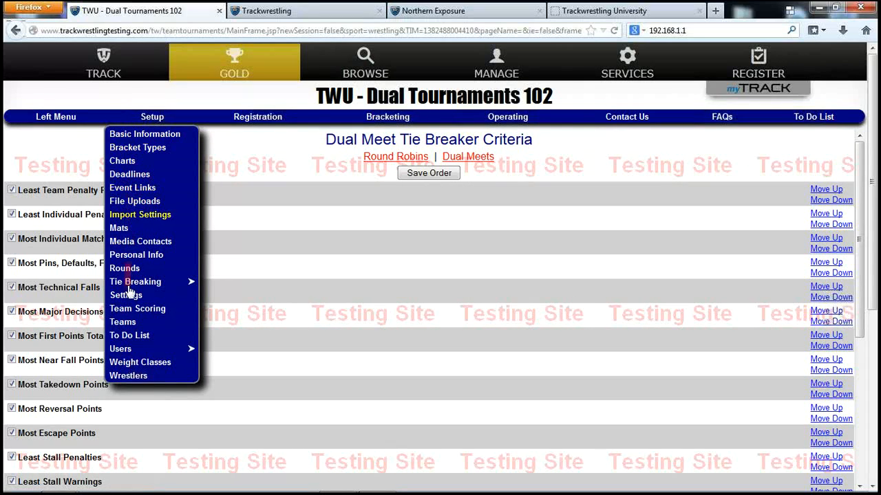
{"action": "left_click", "coordinate": [137, 380]}
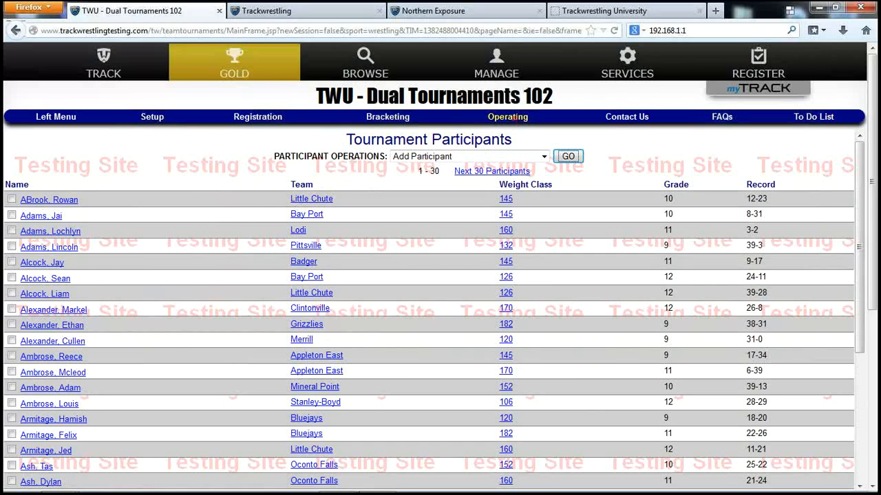
- From the Championship Bracket chart, view the bracket and open the Clintonville vs Lodi dual in a maximized window
{"action": "left_click", "coordinate": [513, 117]}
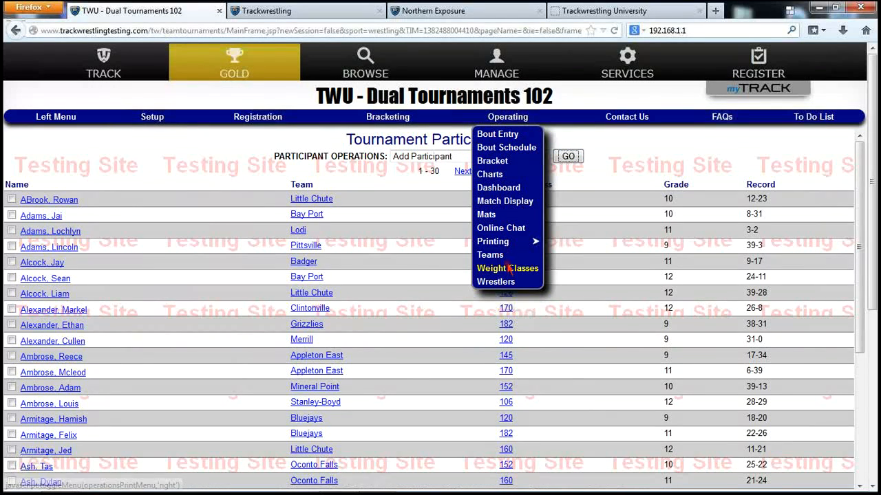
{"action": "left_click", "coordinate": [493, 174]}
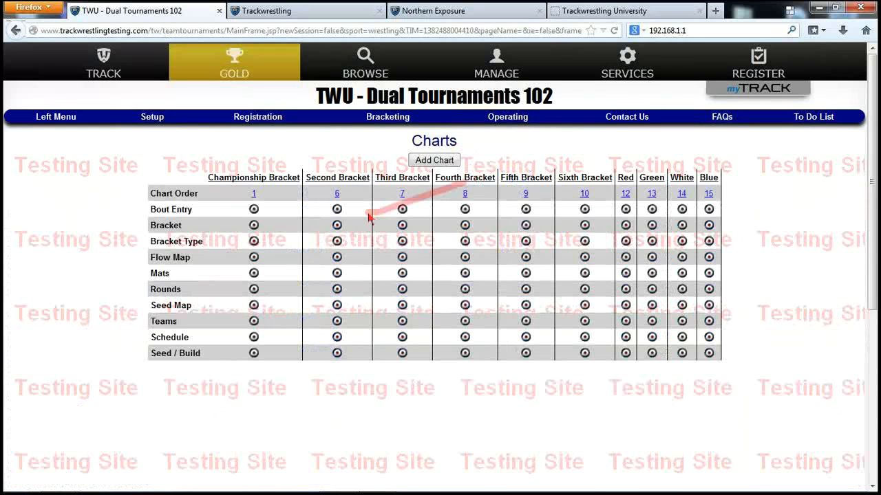
{"action": "left_click", "coordinate": [273, 178]}
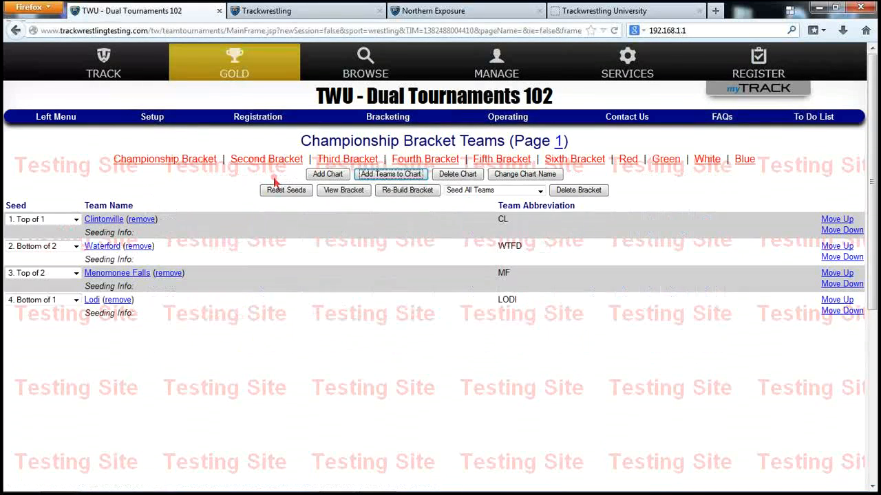
{"action": "left_click", "coordinate": [346, 196]}
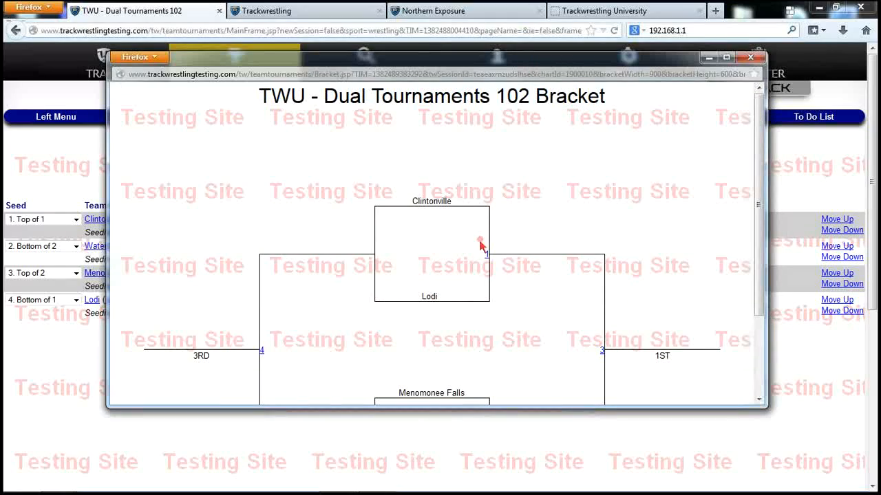
{"action": "left_click", "coordinate": [487, 255]}
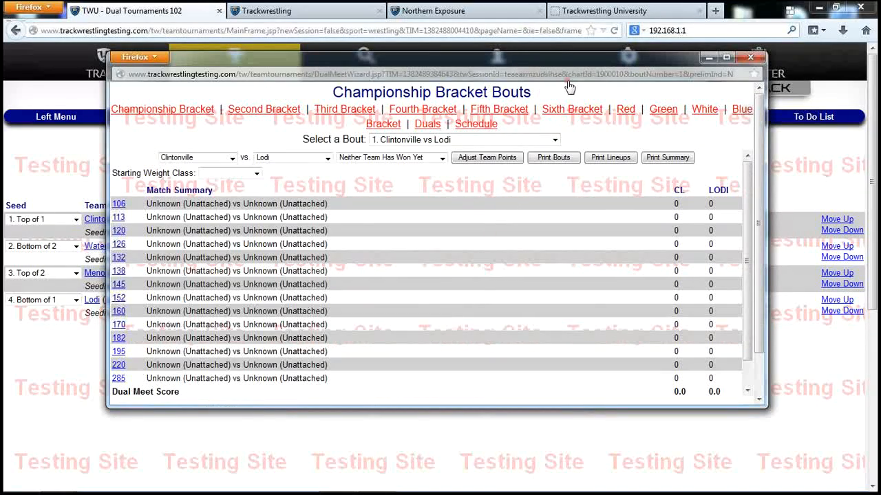
{"action": "left_click", "coordinate": [725, 56]}
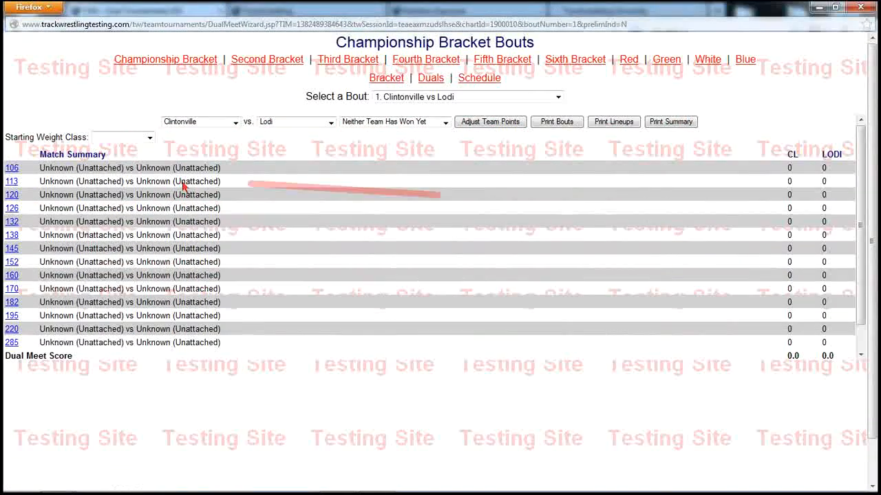
- Examine the Clintonville wrestler choices for the 106 match against Lodi, and close the bout window without saving a result
{"action": "left_click", "coordinate": [12, 168]}
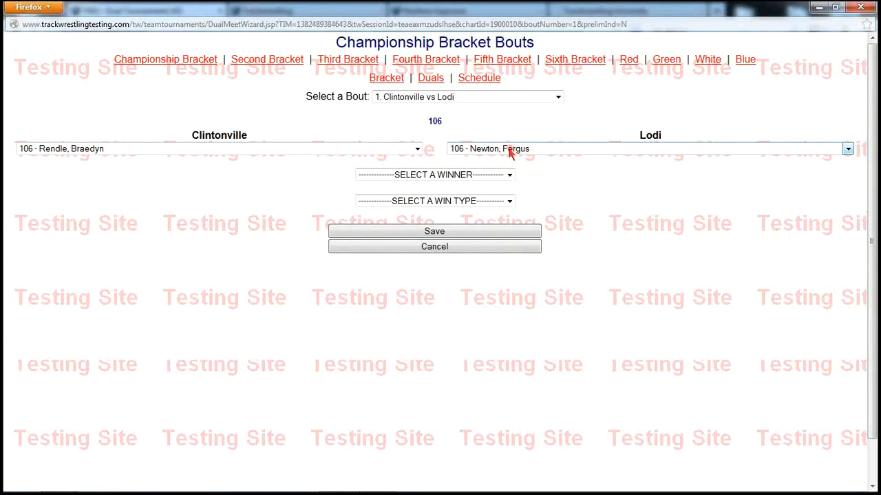
{"action": "left_click", "coordinate": [417, 149]}
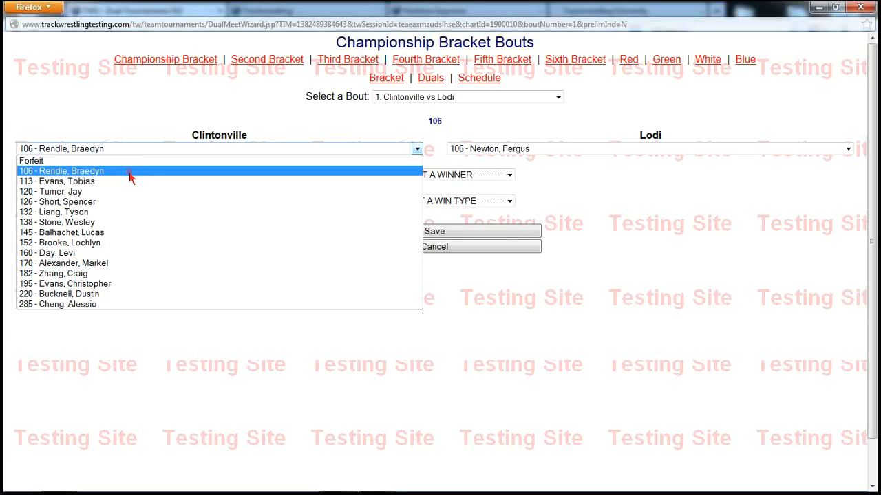
{"action": "left_click", "coordinate": [168, 106]}
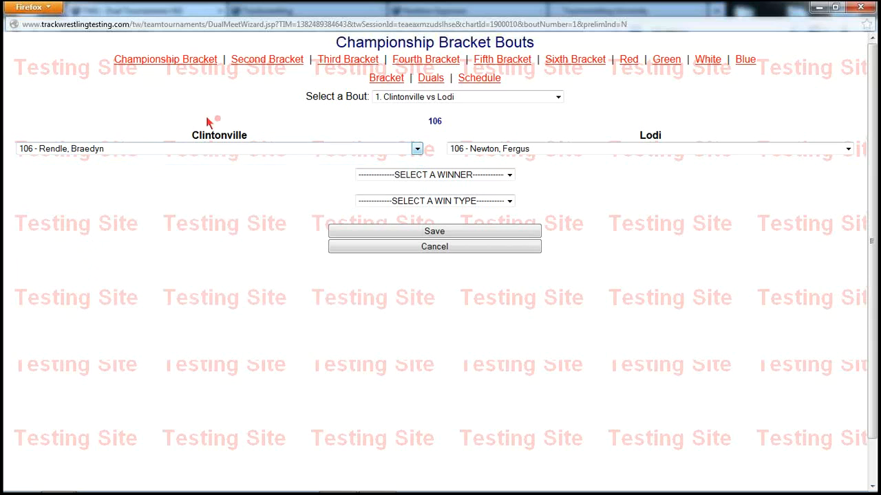
{"action": "left_click", "coordinate": [417, 149]}
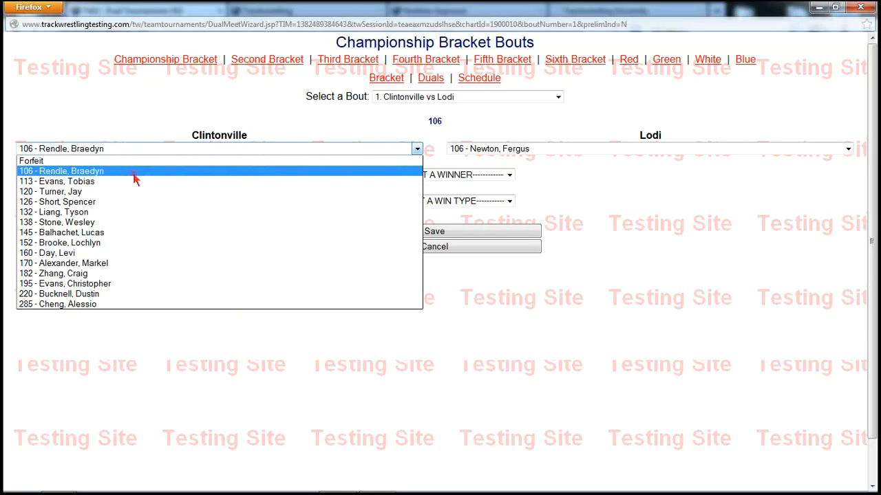
{"action": "left_click", "coordinate": [218, 114]}
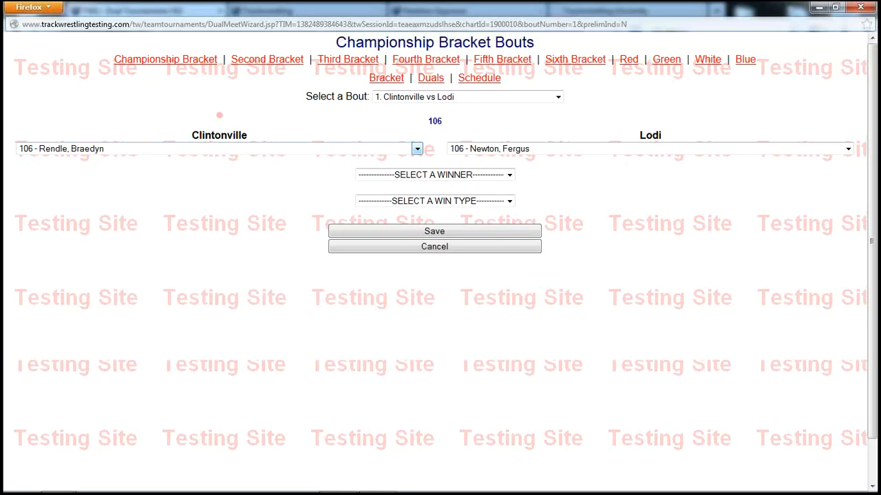
{"action": "left_click", "coordinate": [288, 126]}
{"action": "left_click", "coordinate": [862, 8]}
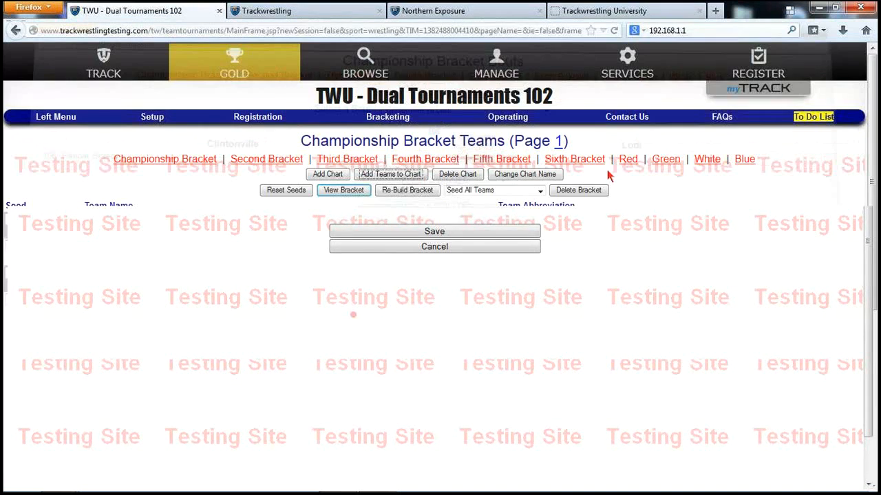